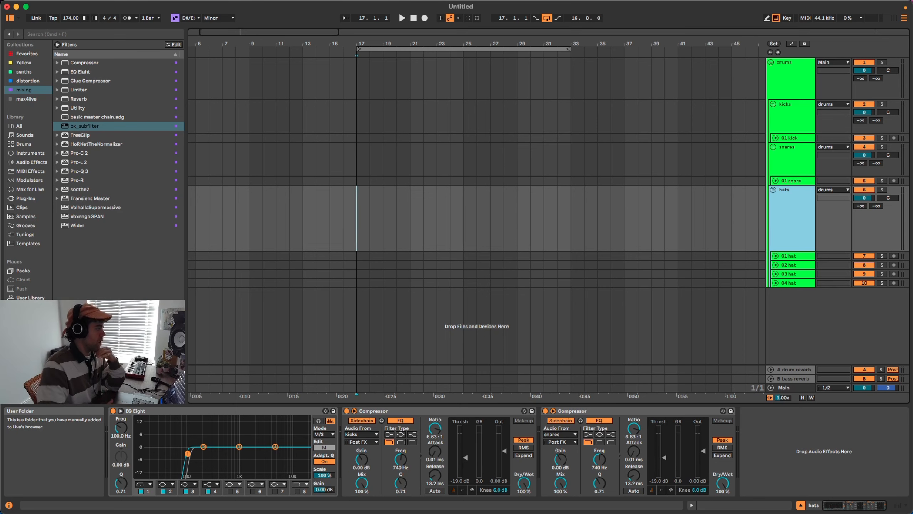
# Browse the kick samples in the user-added folder and preview MONTY_Kick_Dark Room.wav.
pyautogui.click(29, 324)
pyautogui.scroll(5, 106, 160)
pyautogui.click(106, 158)
pyautogui.scroll(5, 107, 161)
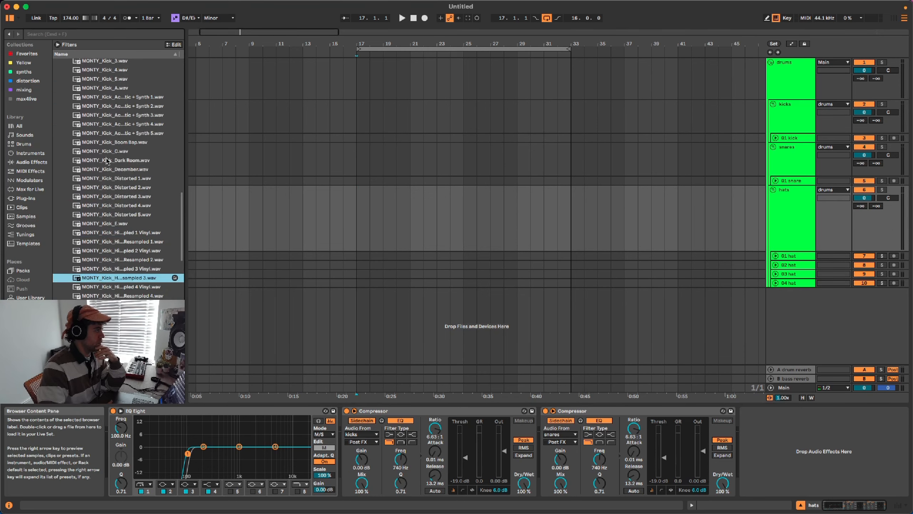
pyautogui.click(107, 160)
pyautogui.scroll(5, 107, 161)
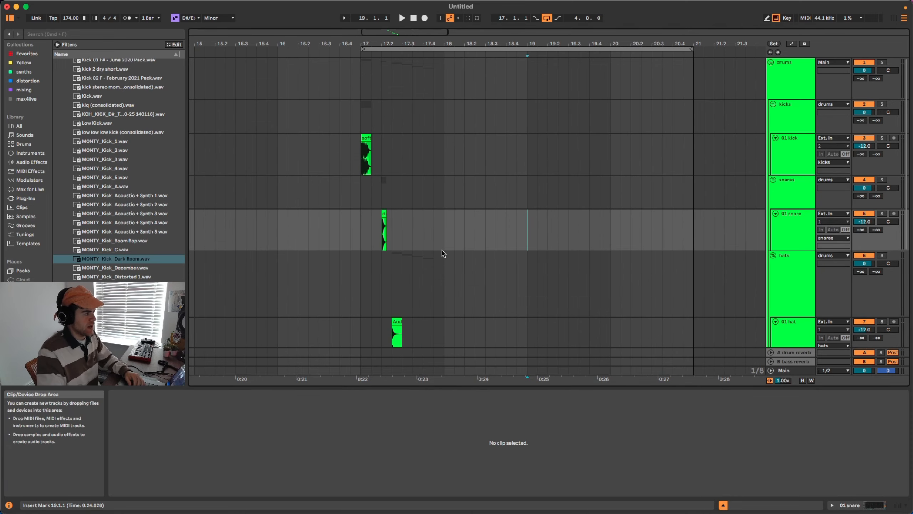
# Examine the kick, snare and hat clips laid out across the drum tracks around bar 17.
pyautogui.scroll(5, 443, 253)
pyautogui.hscroll(-9, 365, 237)
pyautogui.scroll(-3, 365, 237)
pyautogui.scroll(2, 365, 237)
pyautogui.hscroll(1, 365, 237)
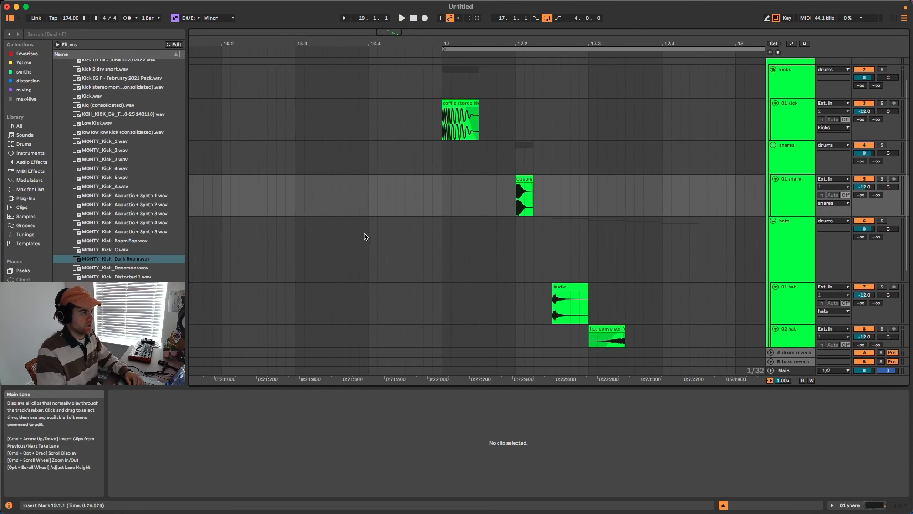
pyautogui.scroll(-6, 365, 237)
pyautogui.scroll(-3, 365, 237)
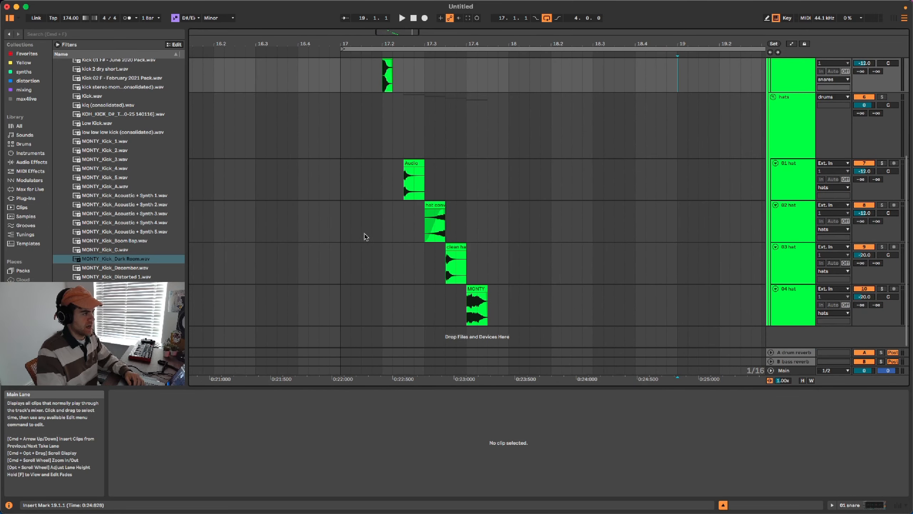
pyautogui.scroll(5, 352, 215)
pyautogui.hscroll(-1, 353, 215)
# Play back the drum clips from 17.1.1 and check the kick, snare and hat tracks.
pyautogui.click(352, 214)
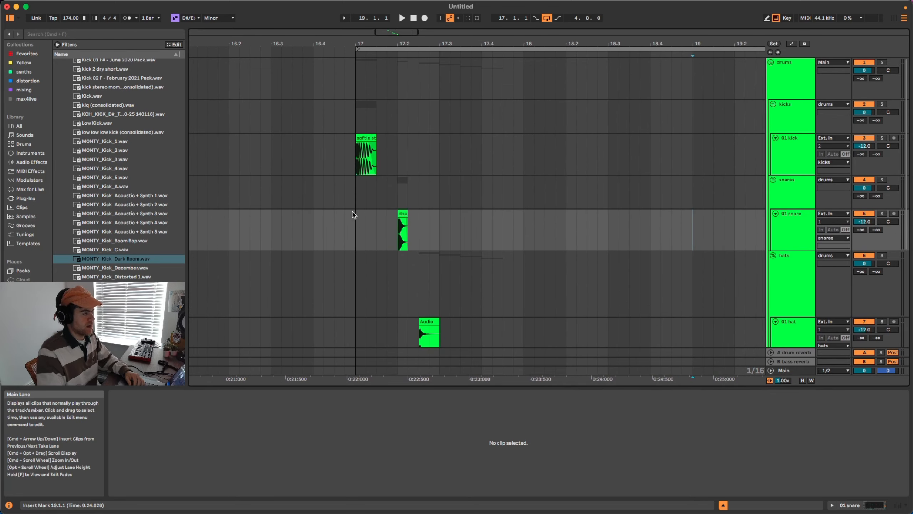
pyautogui.press('space')
pyautogui.scroll(-5, 479, 256)
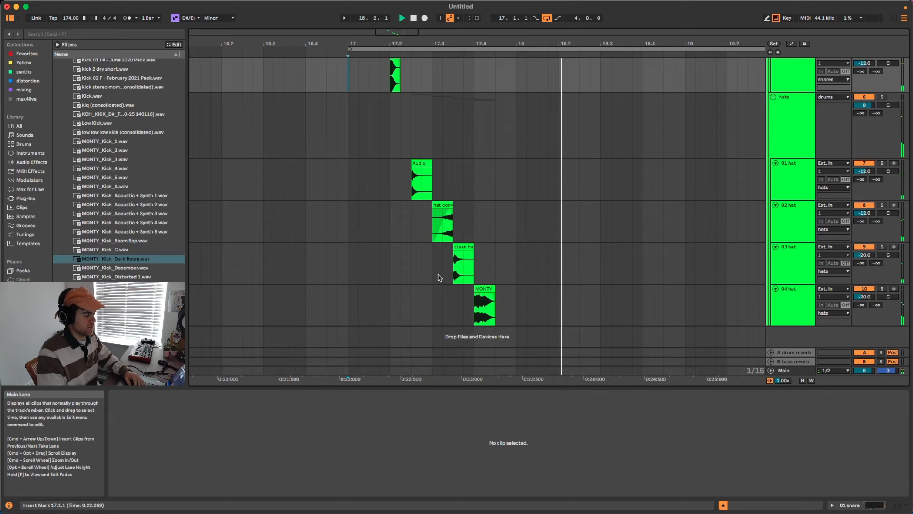
pyautogui.scroll(4, 445, 248)
pyautogui.hscroll(-1, 445, 248)
pyautogui.scroll(-3, 454, 220)
pyautogui.hscroll(1, 454, 220)
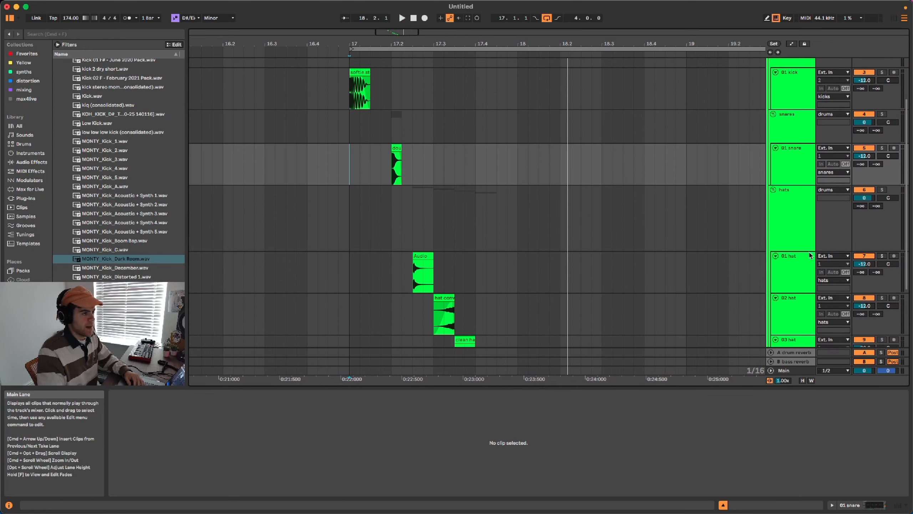
# Fold the hats group and duplicate the kick and snare half-bar starting at 17.1.1 to 17.3.1.
pyautogui.click(773, 190)
pyautogui.scroll(-4, 519, 267)
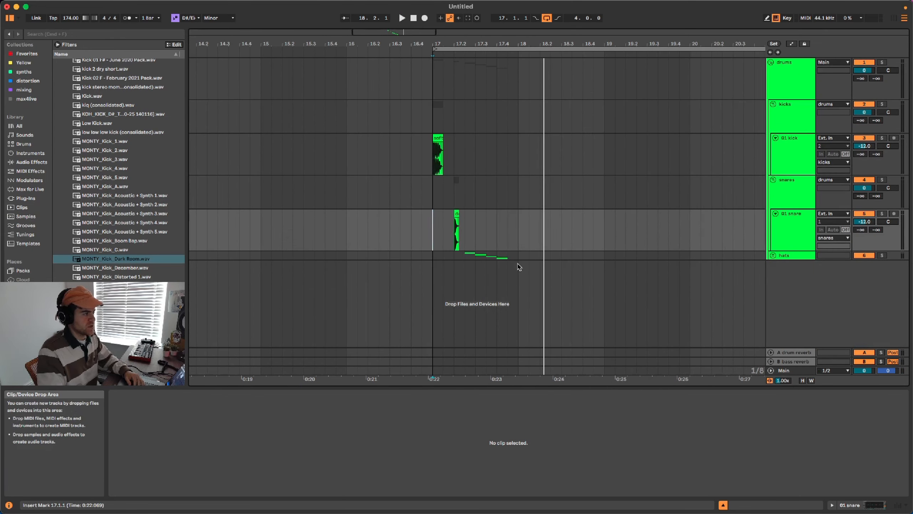
pyautogui.moveTo(478, 232); pyautogui.dragTo(420, 169)
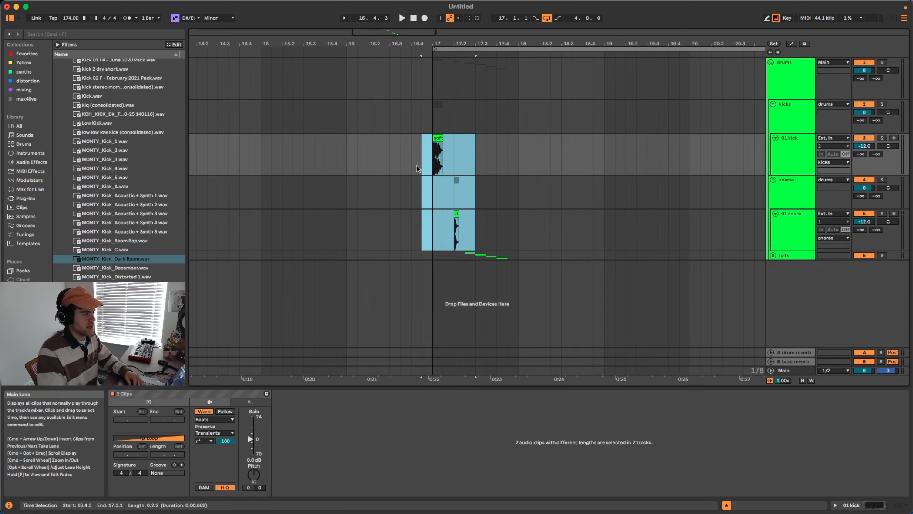
pyautogui.scroll(5, 455, 178)
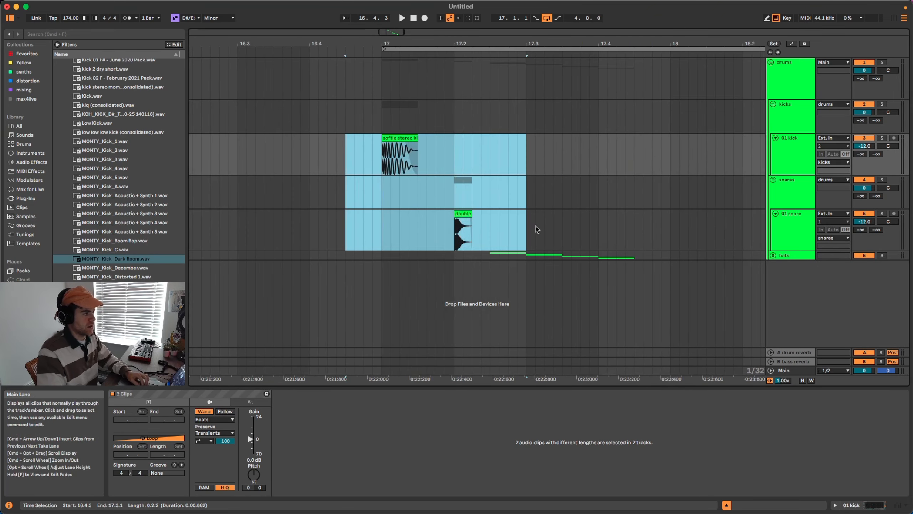
pyautogui.moveTo(529, 228); pyautogui.dragTo(382, 158)
pyautogui.press('super+d')
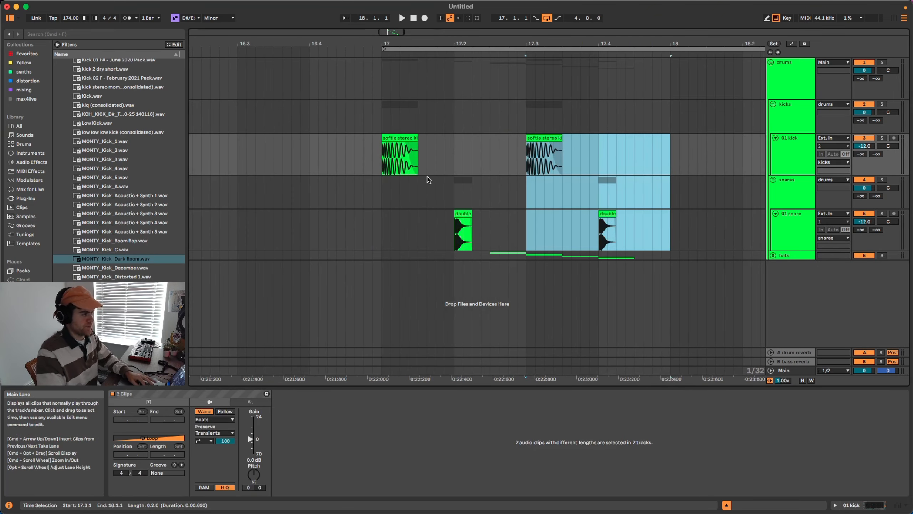
# Move the second kick clip on the 01 kick track to 17.3.3.
pyautogui.scroll(-3, 427, 179)
pyautogui.scroll(6, 492, 143)
pyautogui.click(492, 142)
pyautogui.moveTo(491, 143); pyautogui.dragTo(539, 139)
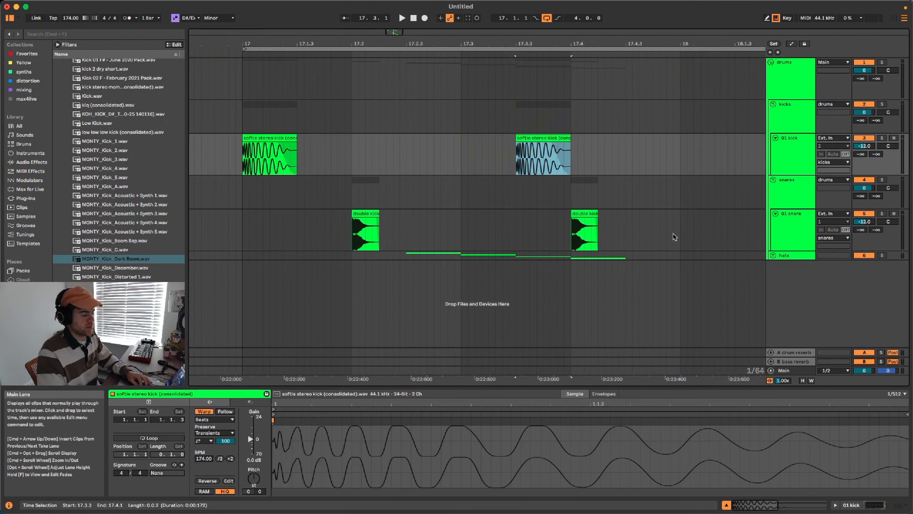
# Unfold the hats group and move the hat clips out of bar 17, past 18.1.1.
pyautogui.click(773, 255)
pyautogui.scroll(-8, 637, 283)
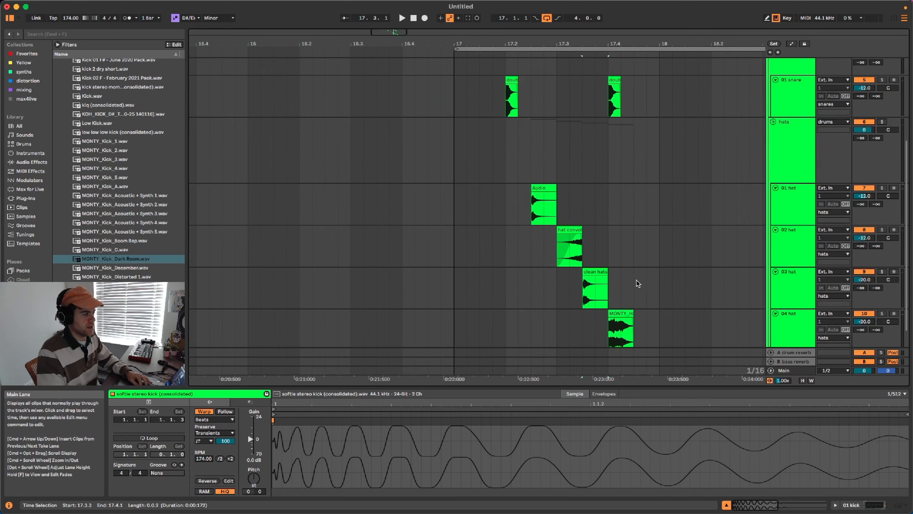
pyautogui.scroll(-1, 637, 283)
pyautogui.hscroll(1, 637, 283)
pyautogui.moveTo(637, 283); pyautogui.dragTo(663, 212)
# Place the 01 hat clip at 17.1.1 and paste copies on beats 17.2.1, 17.3.1 and 17.4.1.
pyautogui.moveTo(517, 164); pyautogui.dragTo(447, 165)
pyautogui.click(481, 194)
pyautogui.press('super+v')
pyautogui.click(534, 181)
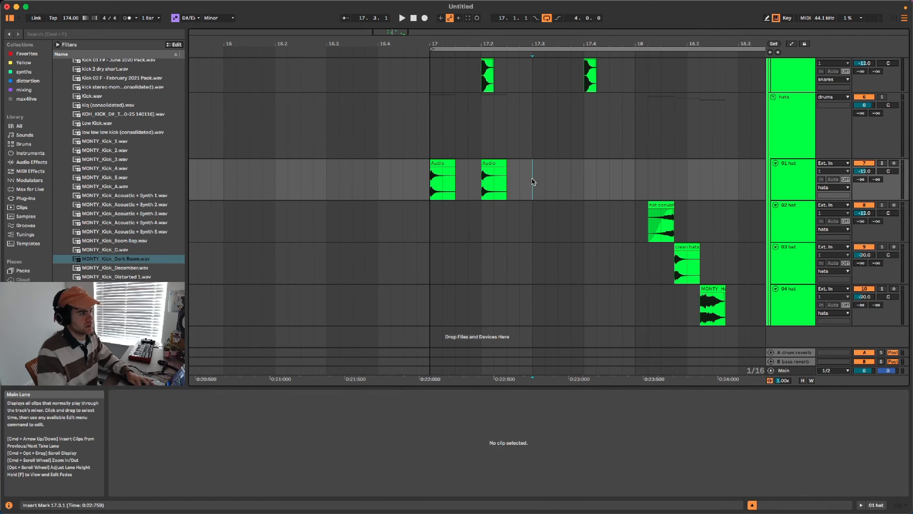
pyautogui.press('super+v')
pyautogui.click(588, 182)
pyautogui.press('super+v')
# Play back the kick and snare pattern with the four 01 hat hits.
pyautogui.click(416, 236)
pyautogui.press('space')
pyautogui.scroll(5, 496, 248)
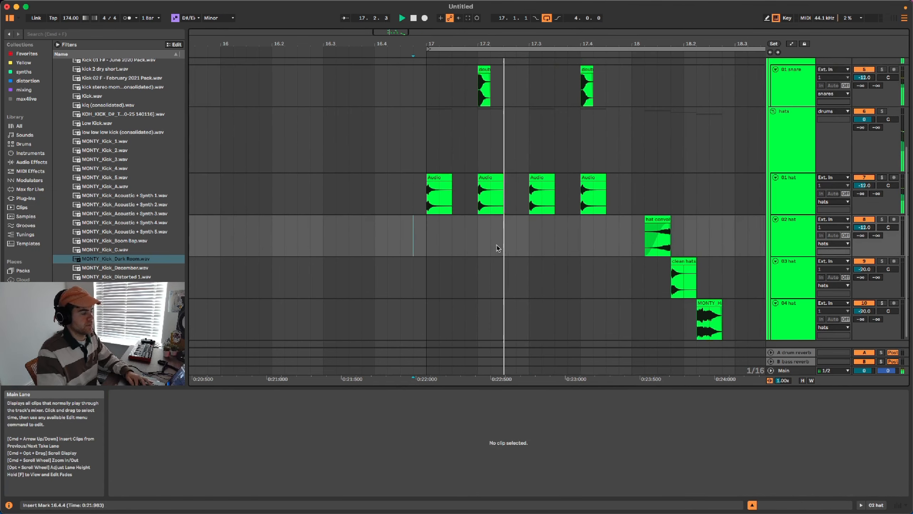
pyautogui.press('space')
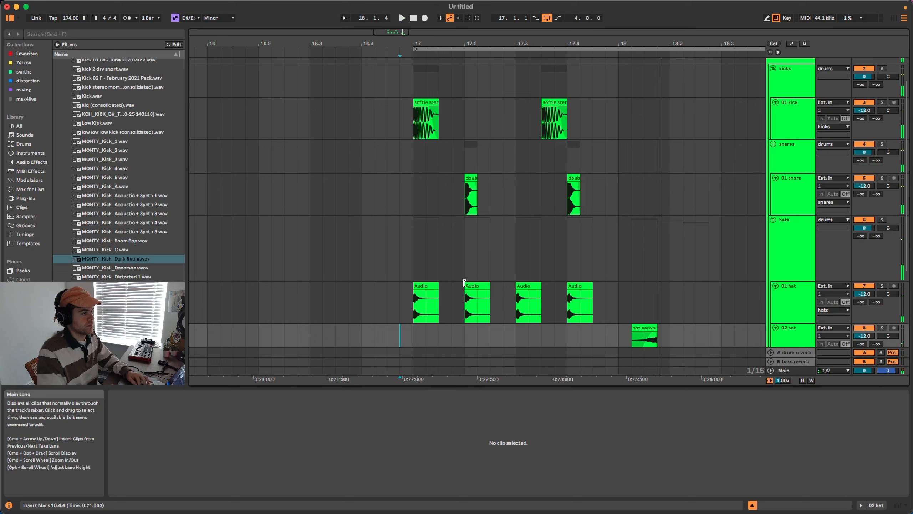
# Set the arrangement loop to one bar from 17.1.1 to 18.1.1 and play it.
pyautogui.keyDown('shift'); pyautogui.click(618, 296); pyautogui.keyUp('shift')
pyautogui.keyDown('shift'); pyautogui.click(414, 340); pyautogui.keyUp('shift')
pyautogui.press('super+l')
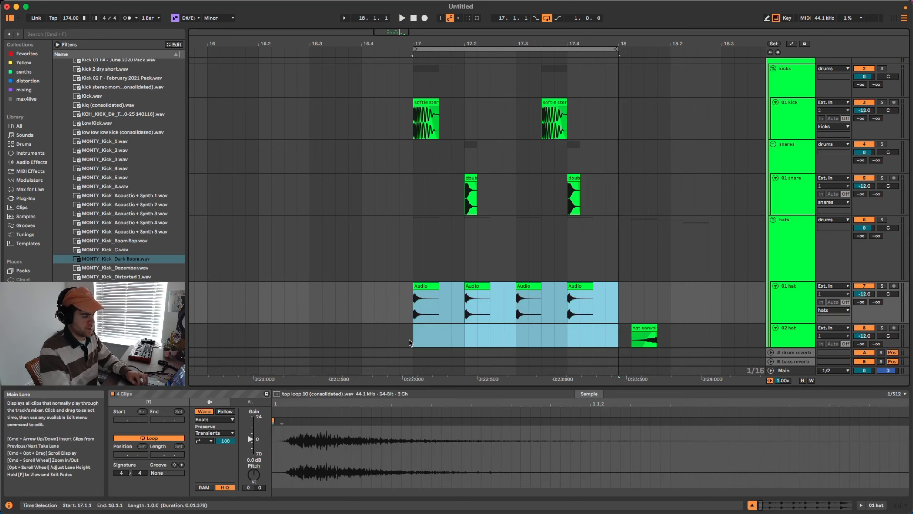
pyautogui.press('space')
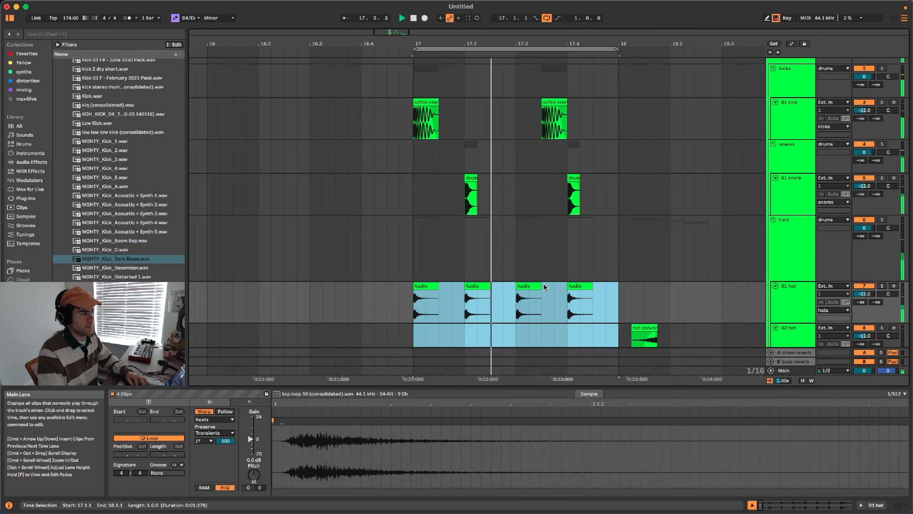
# Set the gain of the second 01 hat clip to -4 dB.
pyautogui.click(474, 287)
pyautogui.click(476, 288)
pyautogui.press('space')
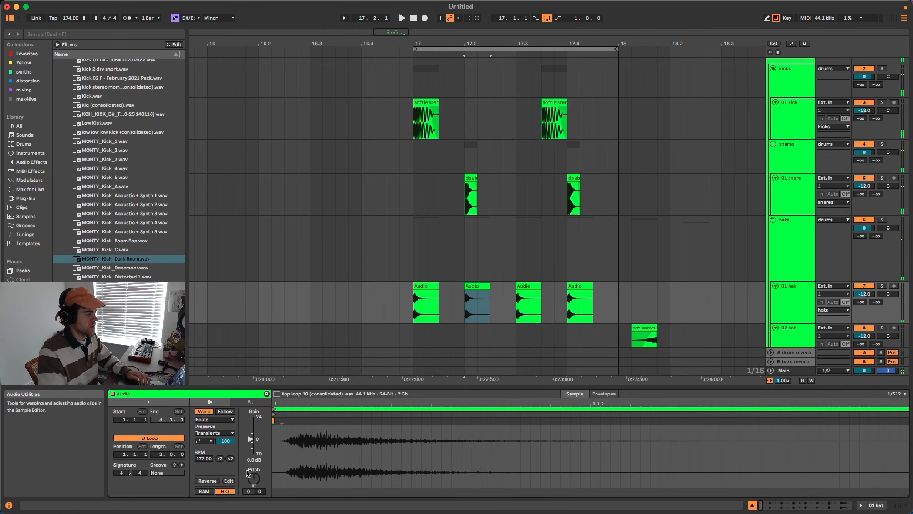
pyautogui.write('-4')
pyautogui.press('Return')
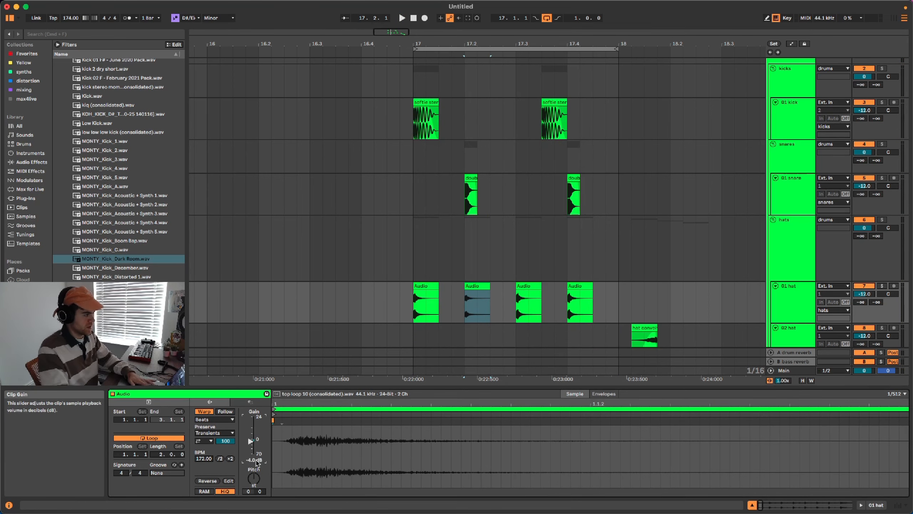
# Set the gain of the fourth 01 hat clip to -4 dB and play back the looped bar.
pyautogui.click(790, 277)
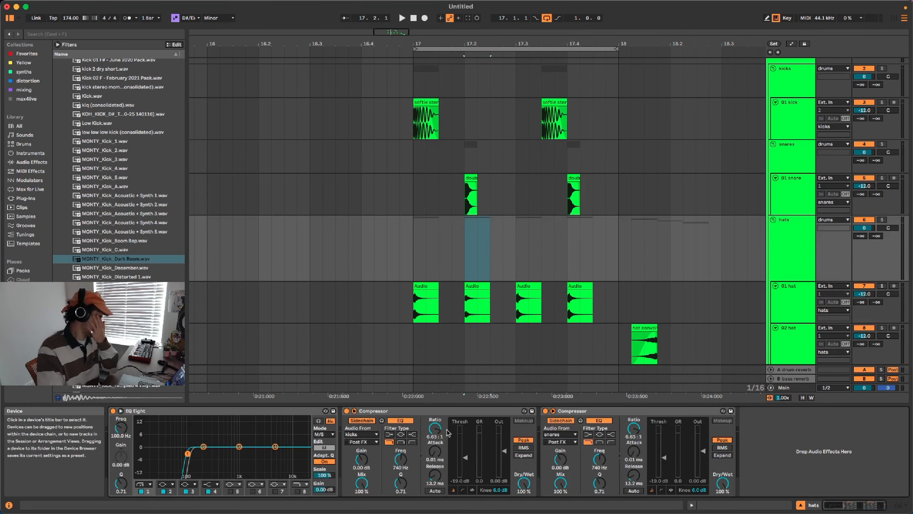
pyautogui.click(585, 285)
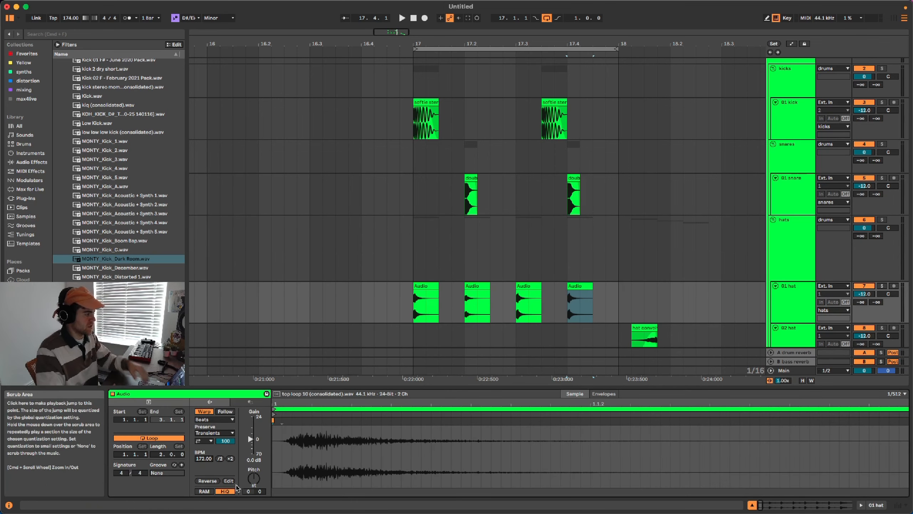
pyautogui.moveTo(255, 463); pyautogui.dragTo(254, 464)
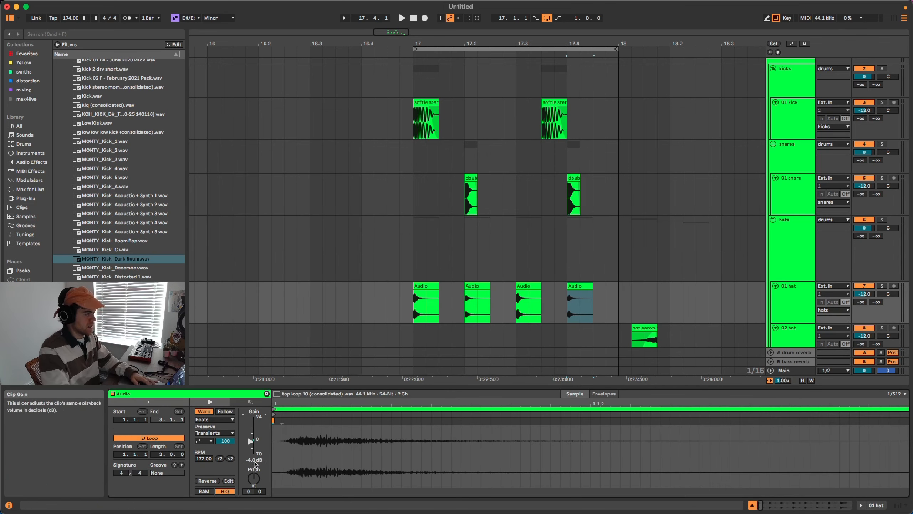
pyautogui.click(474, 284)
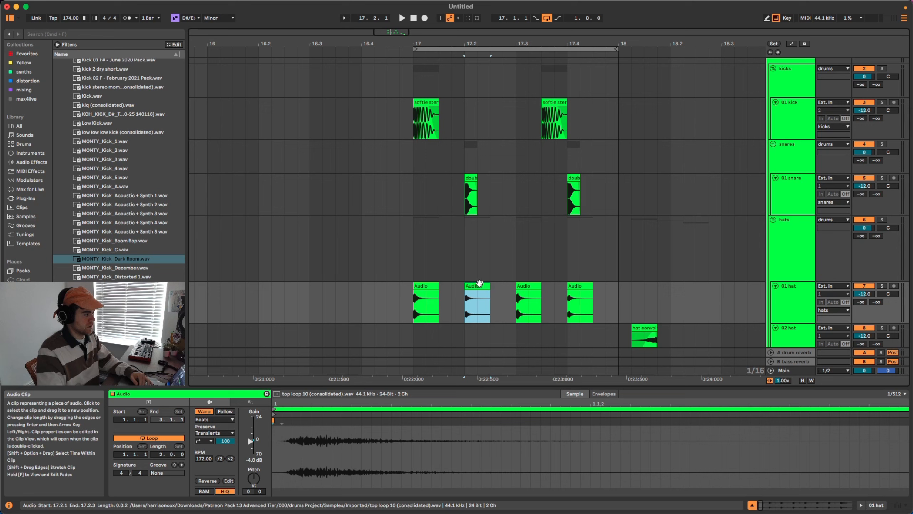
pyautogui.click(584, 286)
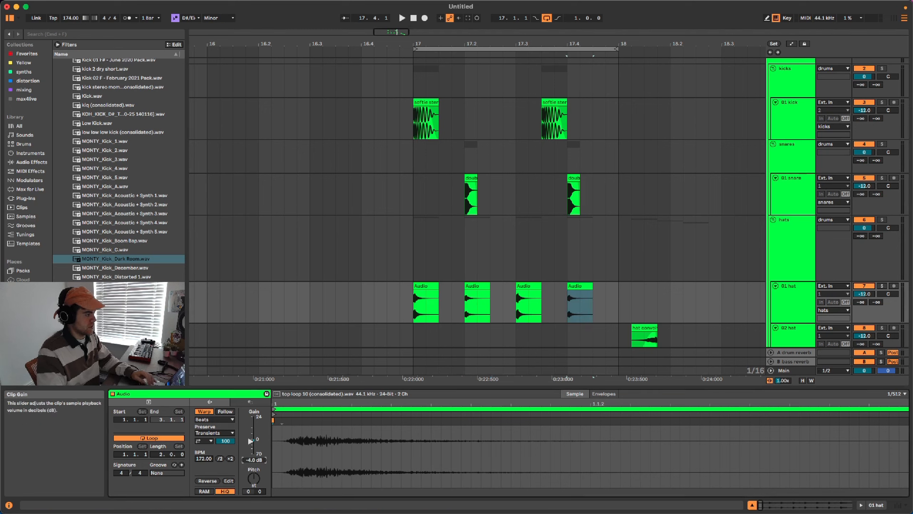
pyautogui.click(400, 301)
pyautogui.press('space')
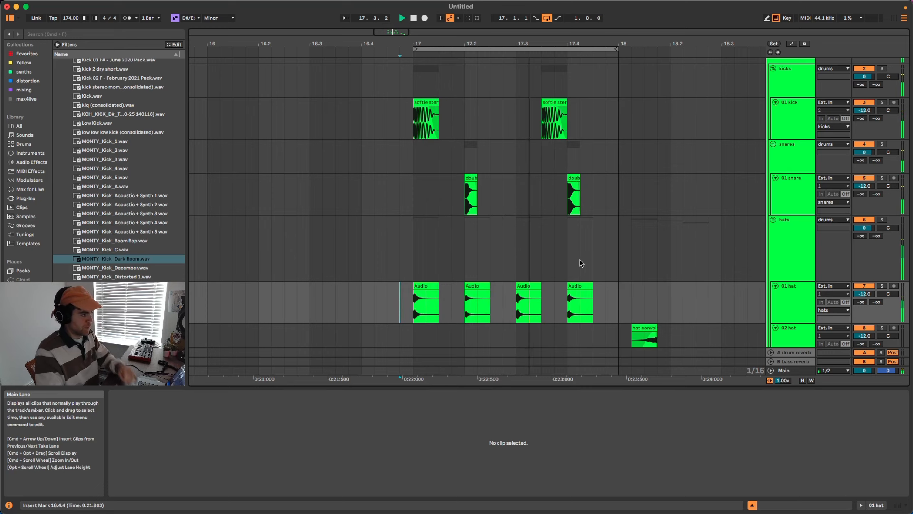
# Move the clean hat clip on 03 hat to 17.1.1 and duplicate it seven times to fill the bar with eighth notes.
pyautogui.scroll(-3, 580, 262)
pyautogui.scroll(-2, 581, 263)
pyautogui.scroll(-3, 608, 259)
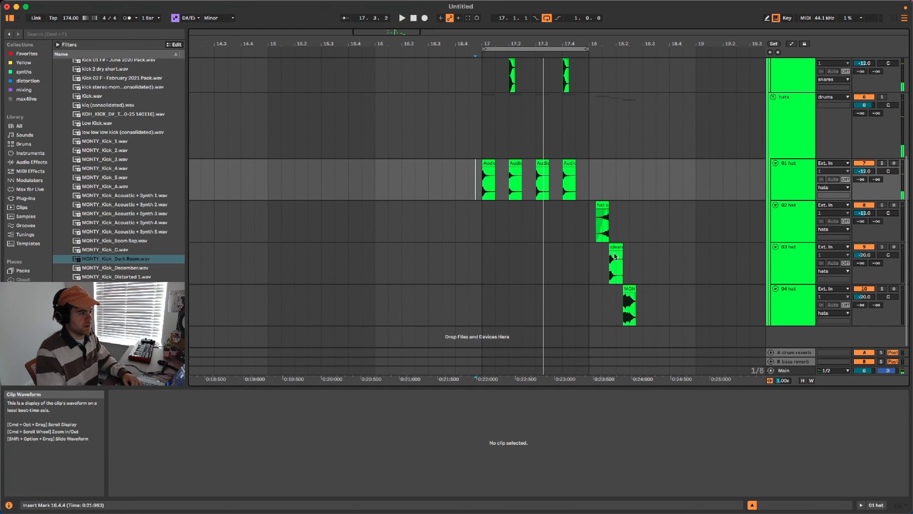
pyautogui.moveTo(613, 247); pyautogui.dragTo(486, 247)
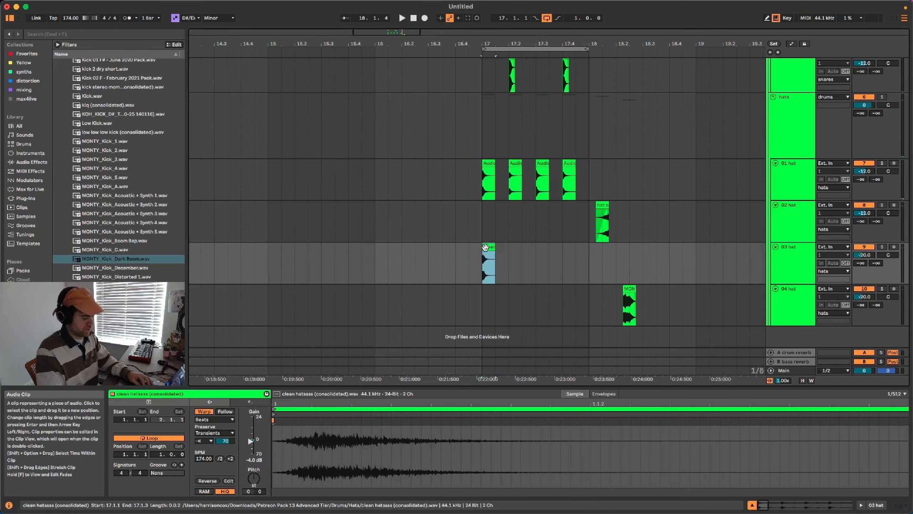
pyautogui.press('super+d')
pyautogui.press('super+d')
pyautogui.press('super+d')
pyautogui.press('super+d')
pyautogui.press('super+d')
pyautogui.press('super+d')
pyautogui.press('super+d')
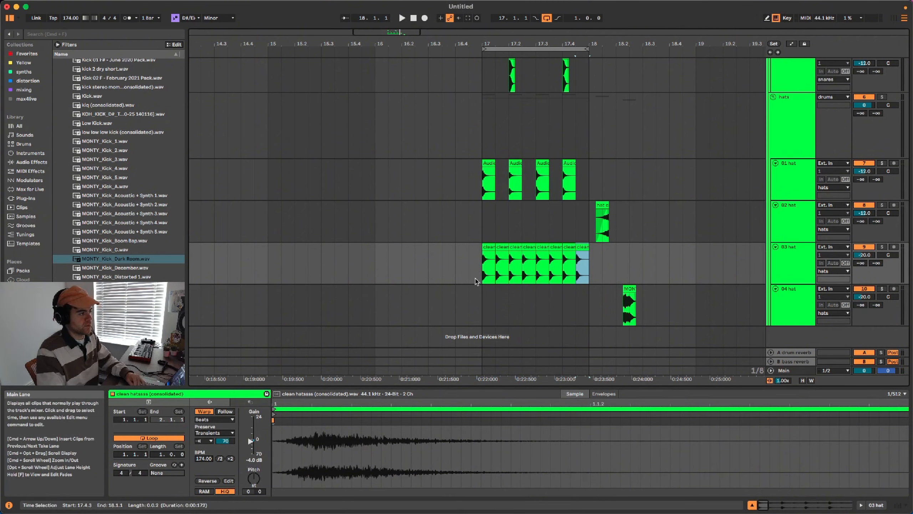
# Set the gain of the fourth clean hat clip on the 03 hat track to -2 dB.
pyautogui.click(497, 247)
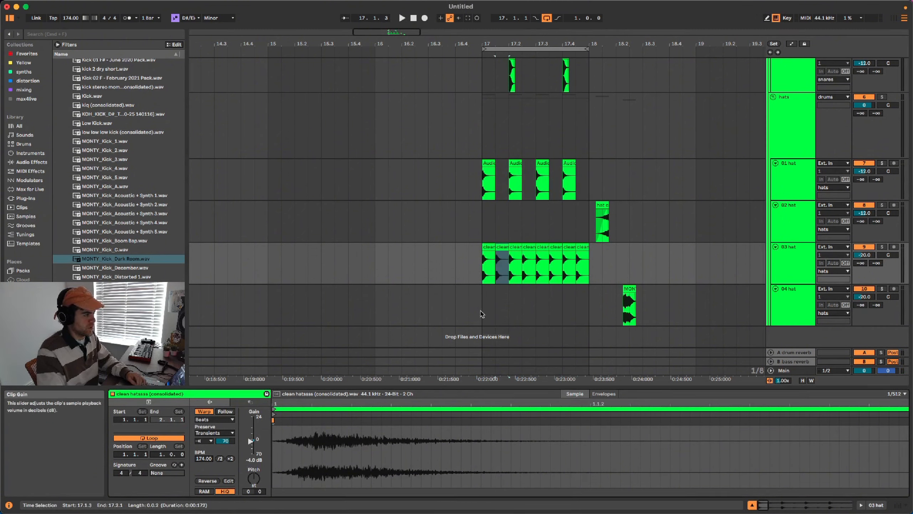
pyautogui.click(489, 259)
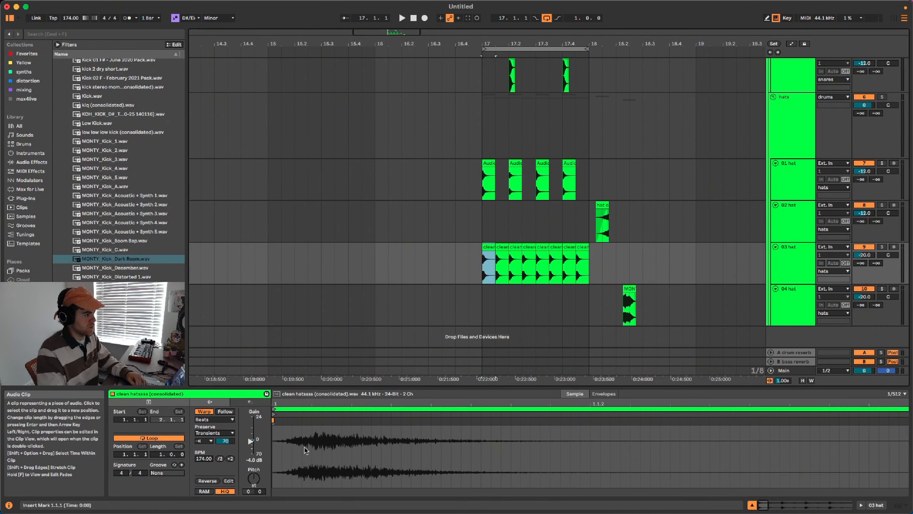
pyautogui.press('super+z')
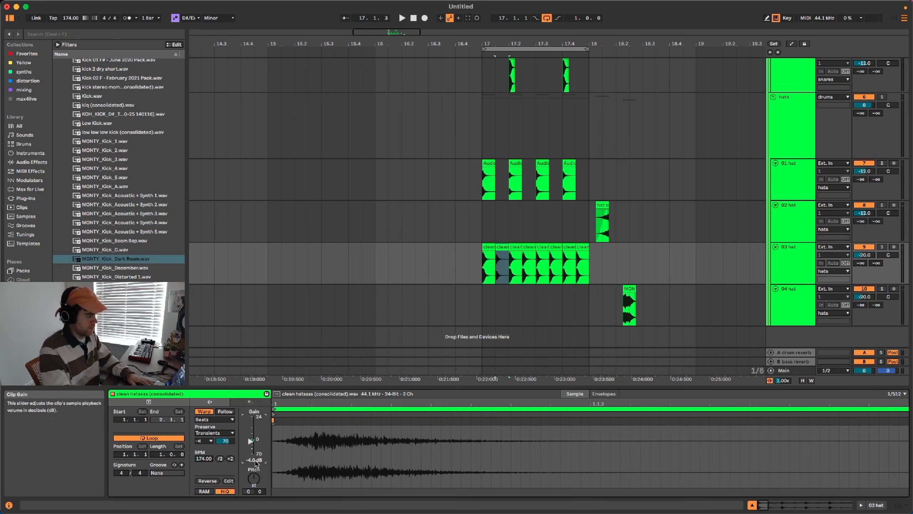
pyautogui.click(529, 247)
pyautogui.click(252, 461)
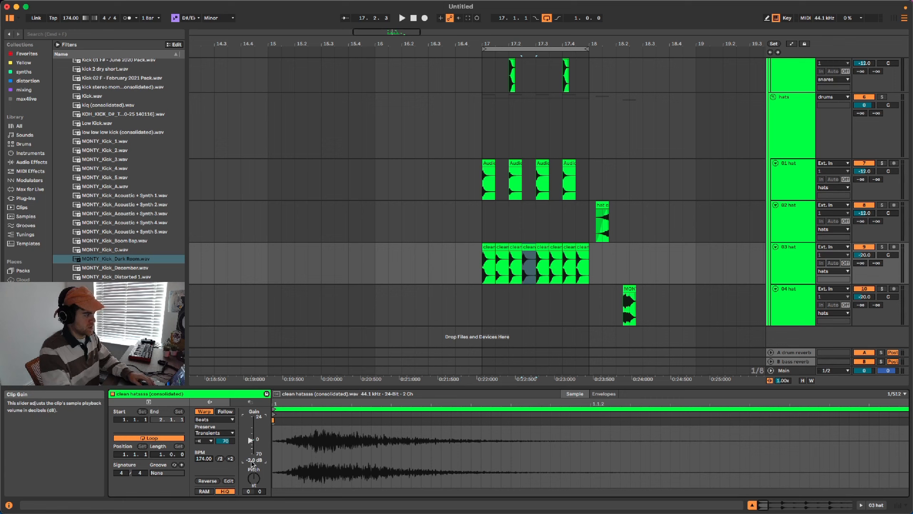
# Duplicate the first four clean hat clips on 03 hat over the second half of the bar, from 17.3.1.
pyautogui.click(486, 247)
pyautogui.keyDown('shift'); pyautogui.click(530, 247); pyautogui.keyUp('shift')
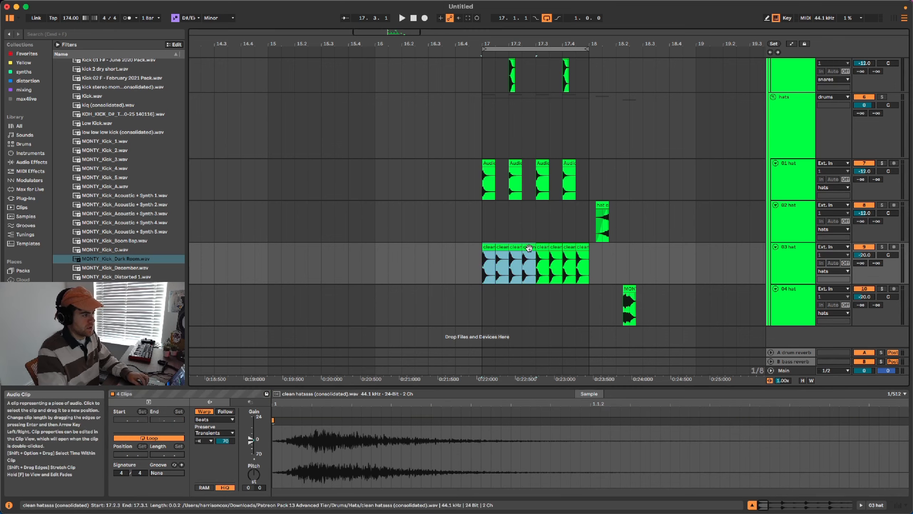
pyautogui.press('super+d')
pyautogui.scroll(2, 495, 270)
pyautogui.scroll(5, 495, 270)
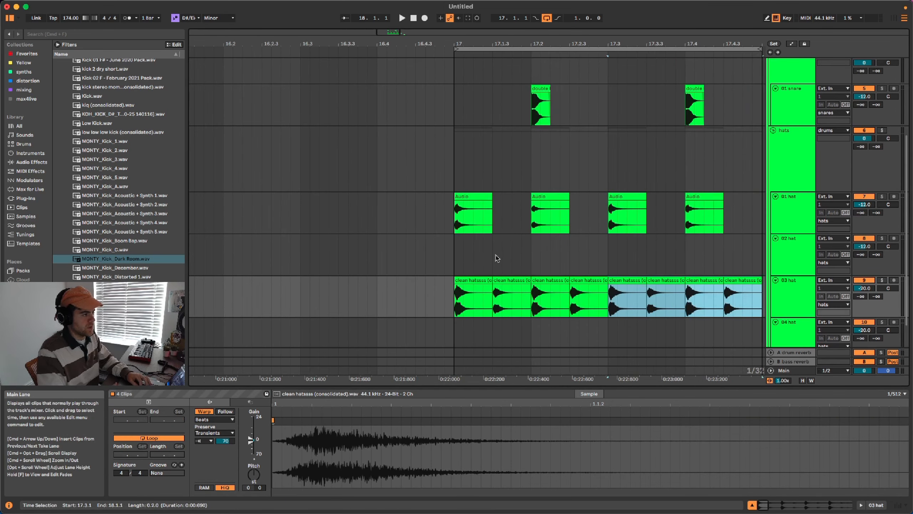
# Play back the looped bar from just before 17.1.1 to check the layered hats with the kick and snare.
pyautogui.scroll(1, 495, 270)
pyautogui.click(501, 312)
pyautogui.scroll(3, 500, 253)
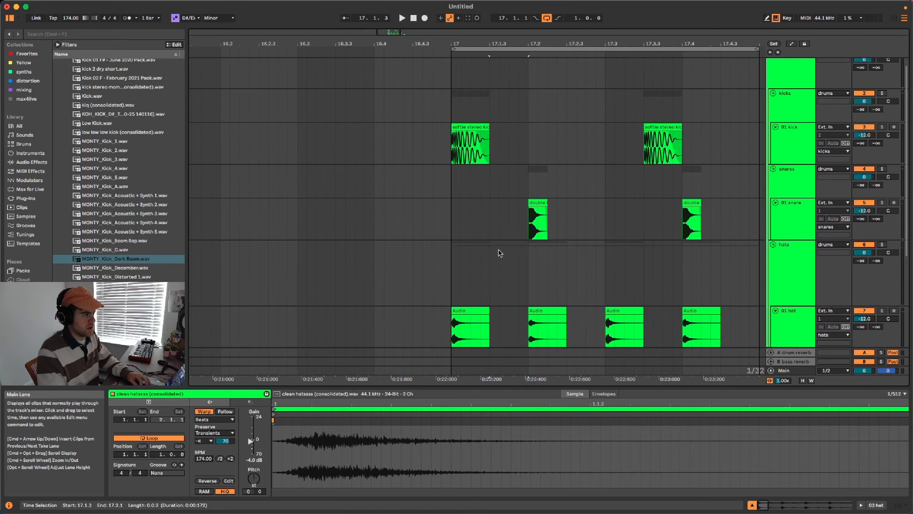
pyautogui.scroll(-1, 495, 222)
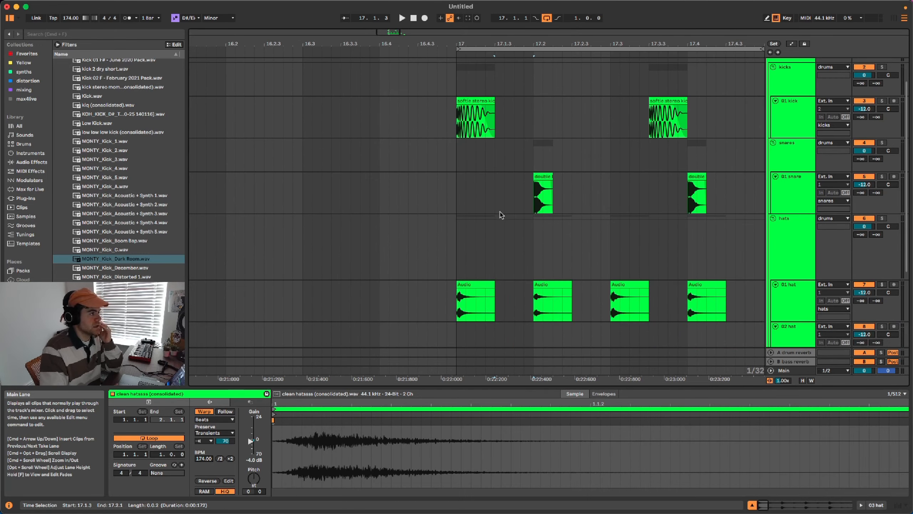
pyautogui.scroll(-3, 478, 273)
pyautogui.click(450, 310)
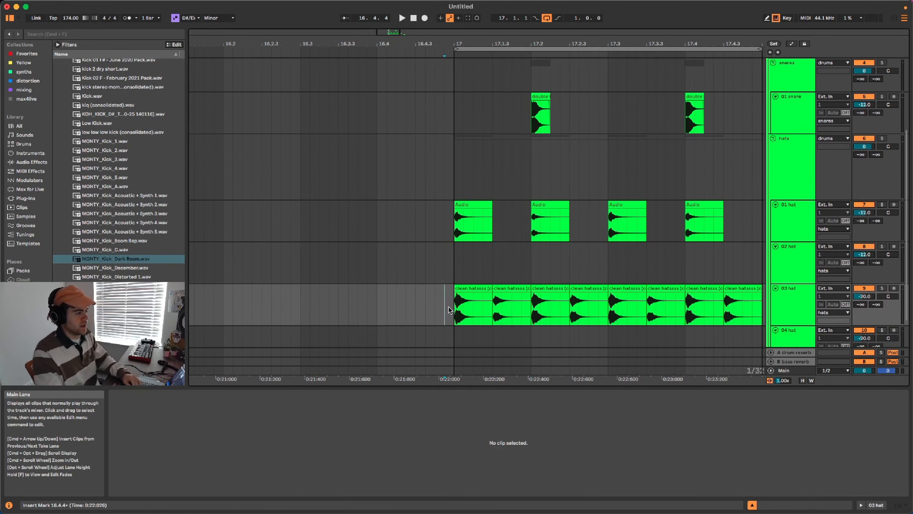
pyautogui.press('space')
pyautogui.scroll(-3, 449, 310)
pyautogui.hscroll(1, 450, 310)
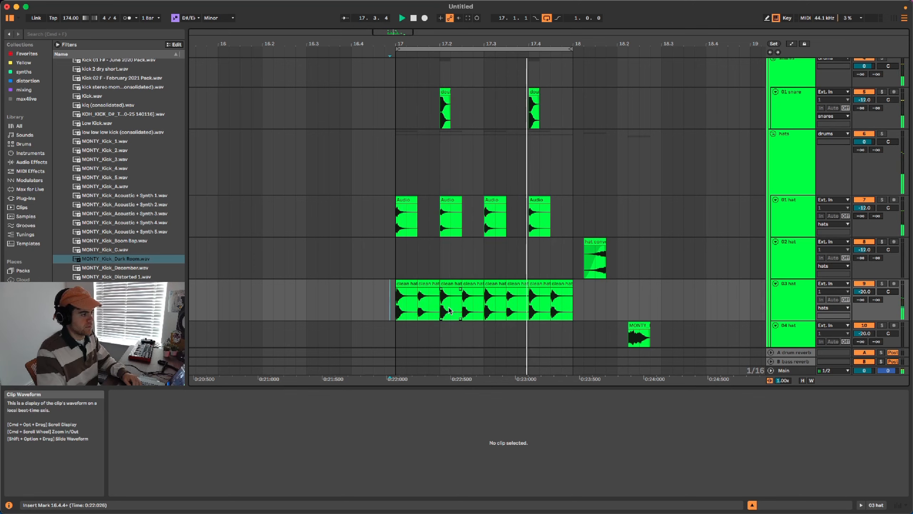
# Move the spare hat clips on the 02 hat and 04 hat tracks to 21.1.1, clear of the loop.
pyautogui.scroll(-3, 537, 216)
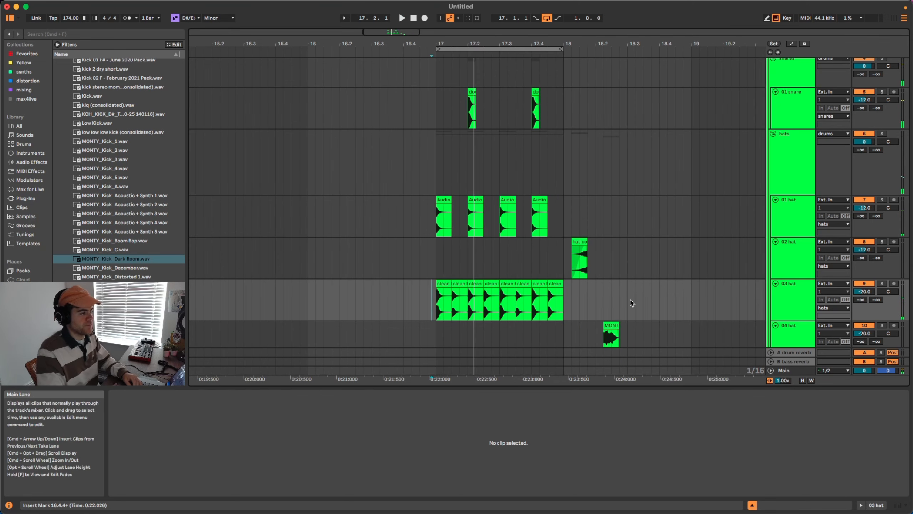
pyautogui.scroll(-5, 632, 303)
pyautogui.click(579, 289)
pyautogui.moveTo(579, 288); pyautogui.dragTo(721, 290)
pyautogui.moveTo(566, 205); pyautogui.dragTo(721, 211)
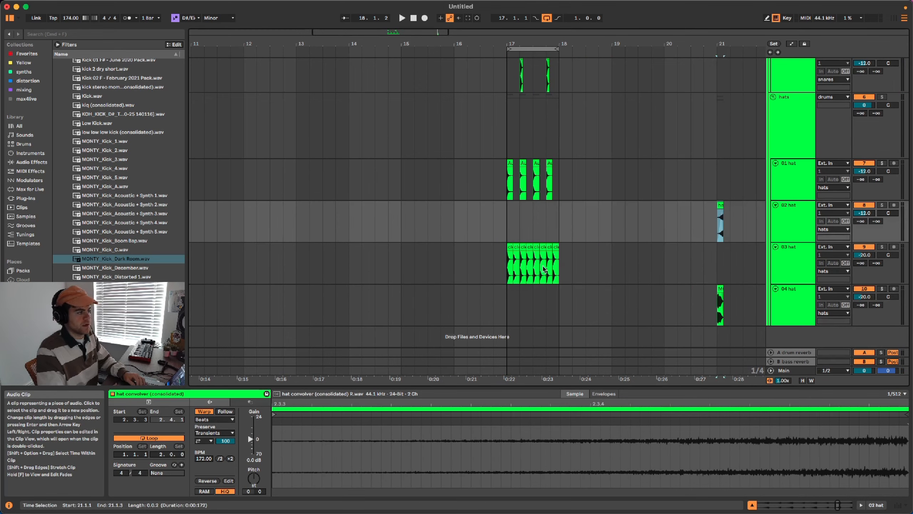
# Duplicate all kick, snare and hat clips of bar 17 into bar 18.
pyautogui.moveTo(556, 270); pyautogui.dragTo(502, 127)
pyautogui.scroll(4, 491, 123)
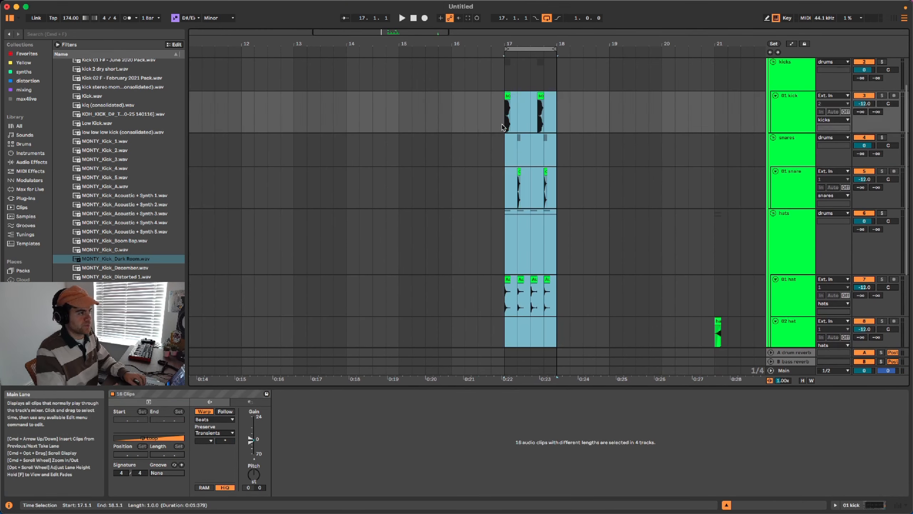
pyautogui.press('super+d')
pyautogui.click(674, 148)
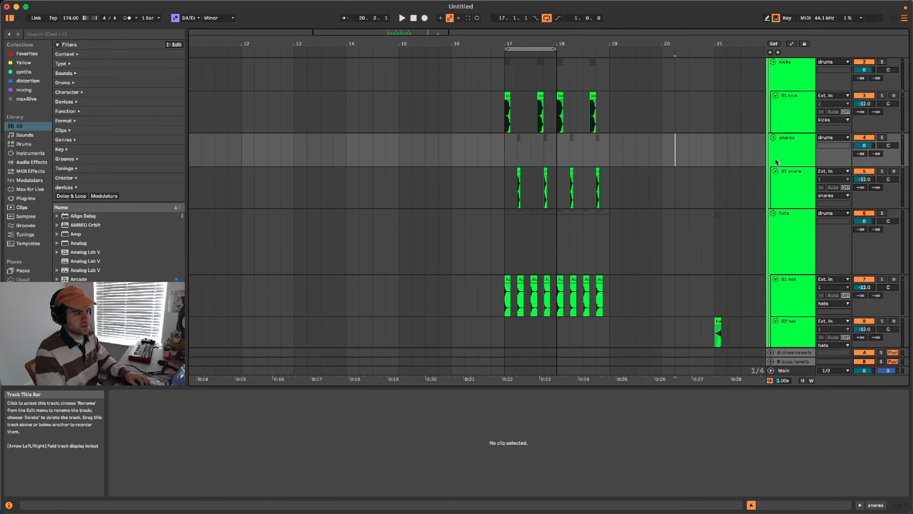
# Fold the 01 kick, 01 snare and all four numbered hat tracks.
pyautogui.click(776, 171)
pyautogui.click(776, 95)
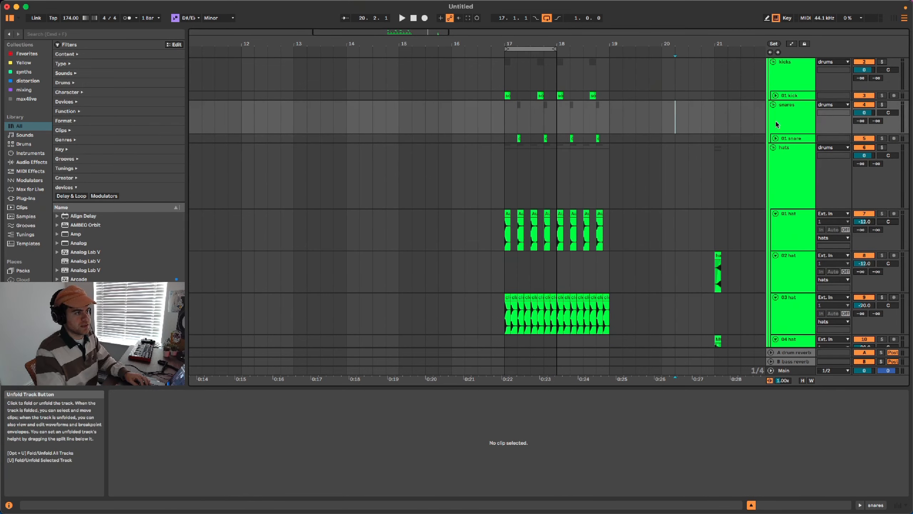
pyautogui.click(780, 219)
pyautogui.scroll(-3, 780, 219)
pyautogui.keyDown('shift'); pyautogui.click(798, 287); pyautogui.keyUp('shift')
pyautogui.click(775, 247)
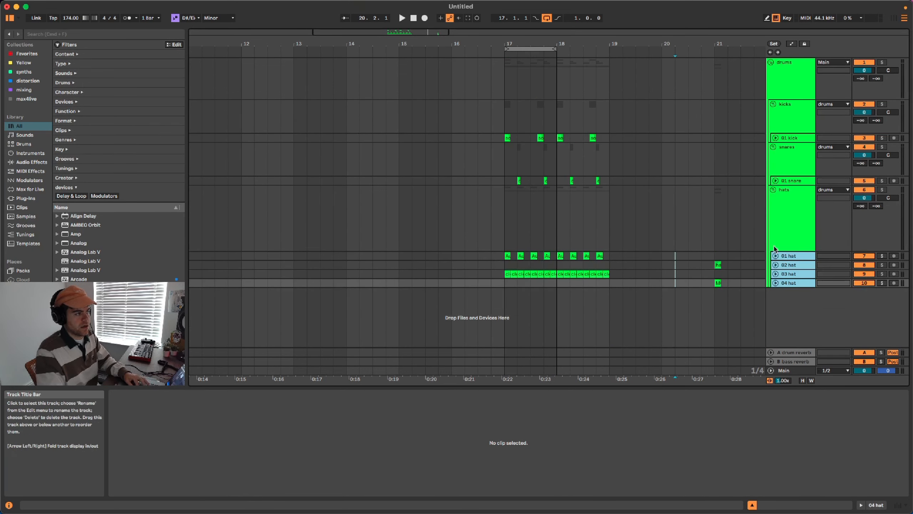
# Extend the arrangement loop to two bars from 17.1.1 and play it back.
pyautogui.hscroll(1, 577, 236)
pyautogui.click(500, 237)
pyautogui.press('space')
pyautogui.scroll(5, 504, 238)
pyautogui.hscroll(4, 504, 239)
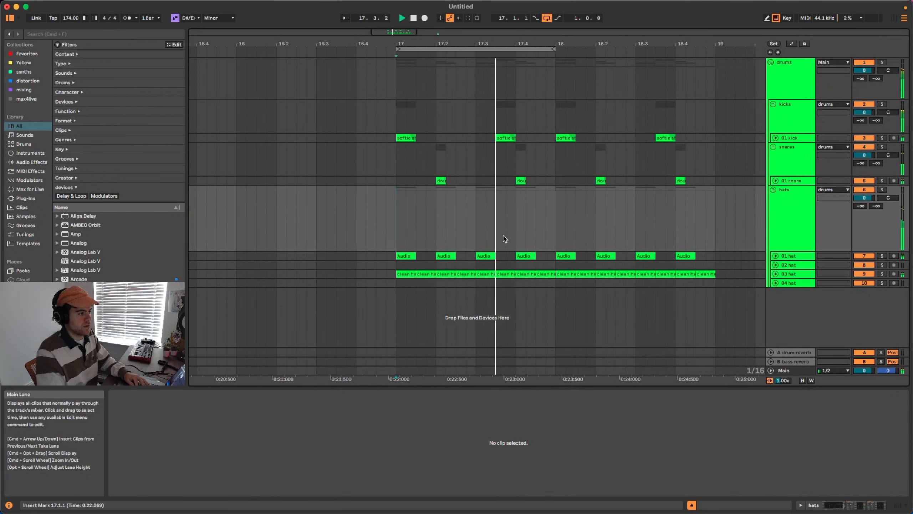
pyautogui.scroll(-2, 505, 238)
pyautogui.moveTo(449, 48); pyautogui.dragTo(548, 47)
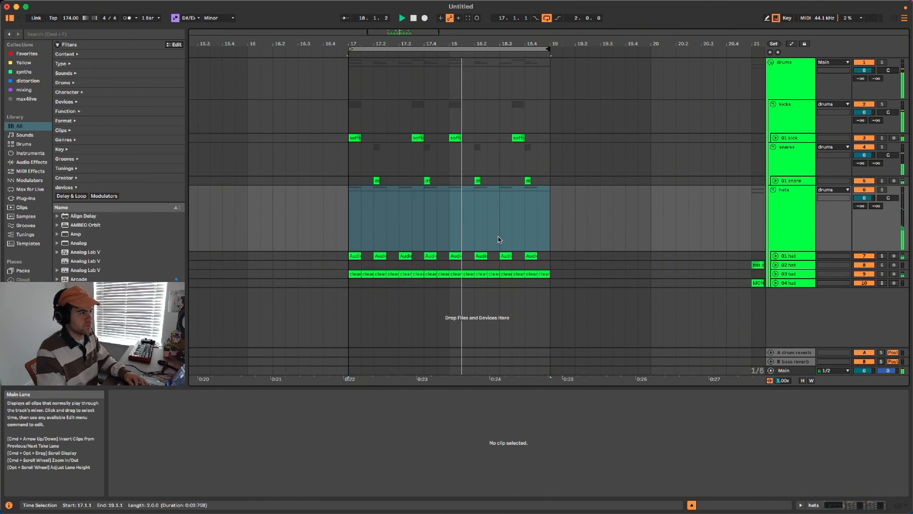
pyautogui.press('space')
pyautogui.click(563, 230)
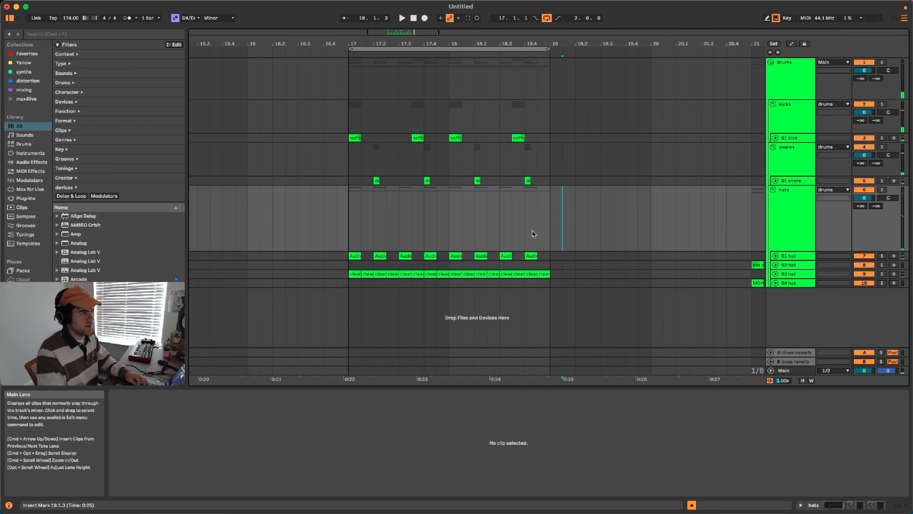
# Duplicate the last 01 hat clip so an extra hit lands on 18.4.3, and play the loop.
pyautogui.scroll(4, 533, 234)
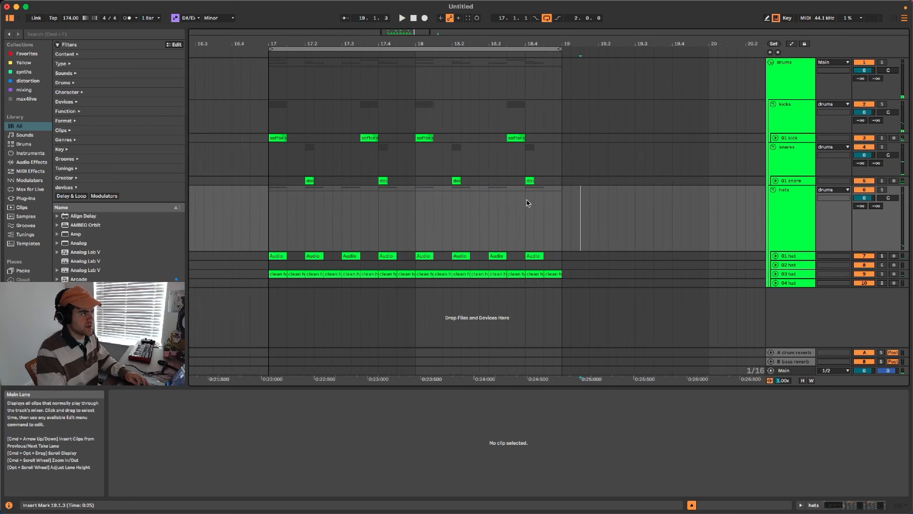
pyautogui.click(539, 256)
pyautogui.click(515, 265)
pyautogui.scroll(-6, 515, 265)
pyautogui.press('space')
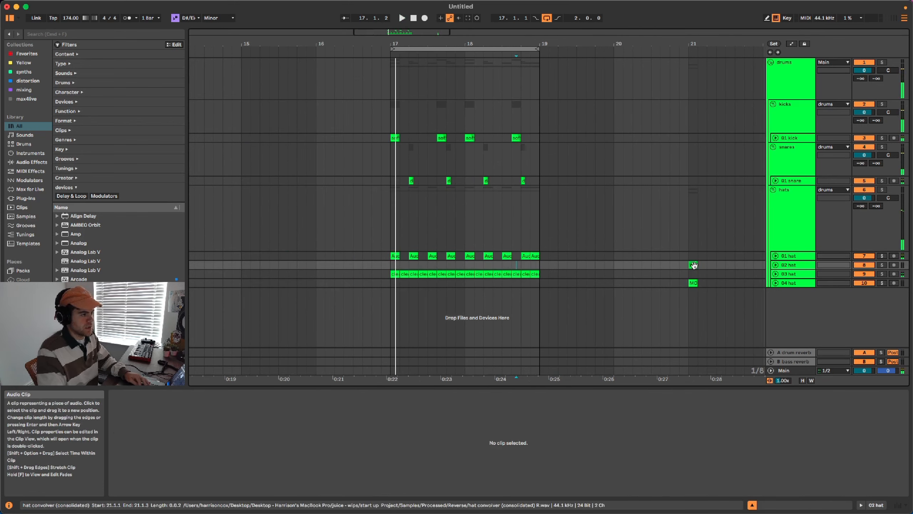
# Move the hat convolver clip on 02 hat from 21.1.1 to 18.3.3 and play back the two-bar loop.
pyautogui.click(693, 264)
pyautogui.press('BackSpace')
pyautogui.scroll(5, 529, 269)
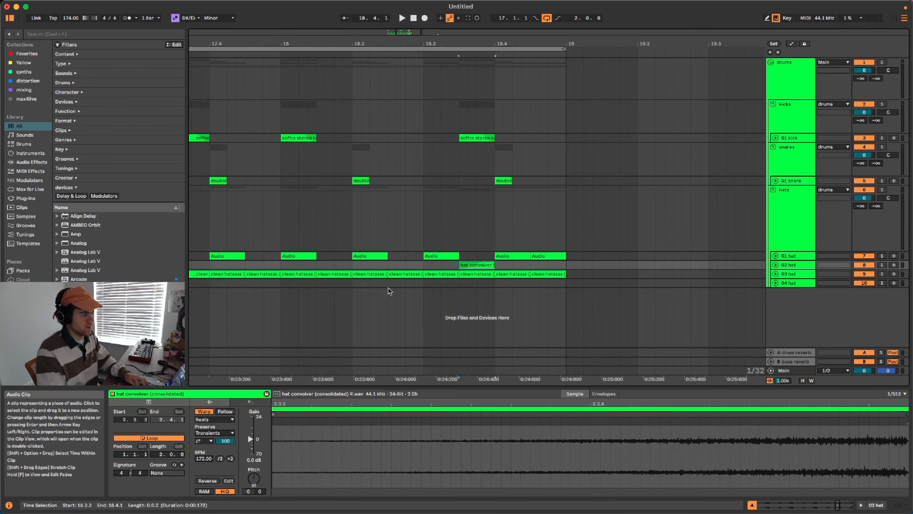
pyautogui.scroll(-8, 390, 289)
pyautogui.click(349, 267)
pyautogui.press('space')
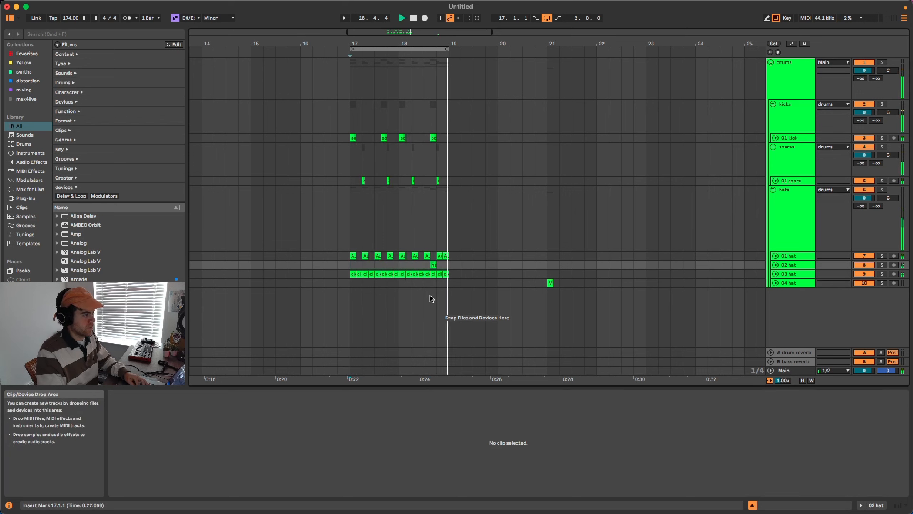
pyautogui.scroll(5, 432, 252)
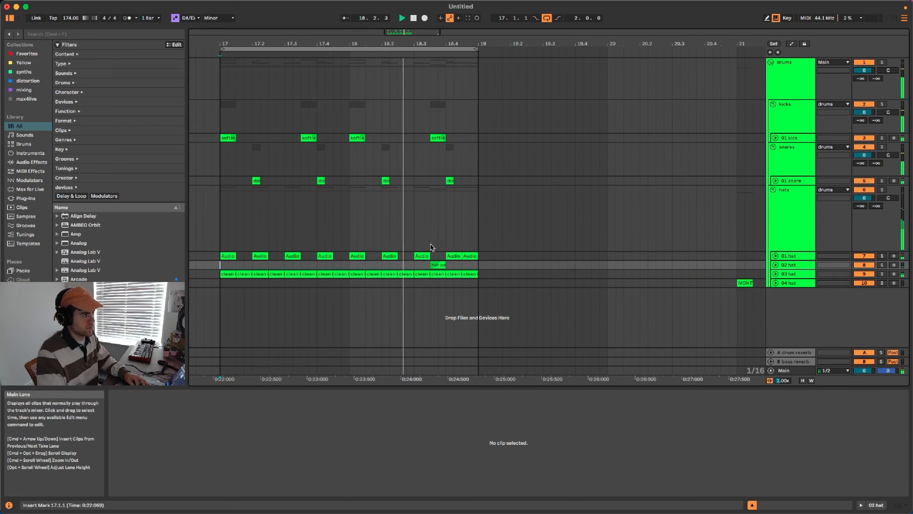
# Duplicate the two-bar pattern on all drum tracks to 19.1.1 and extend the loop to four bars.
pyautogui.click(478, 284)
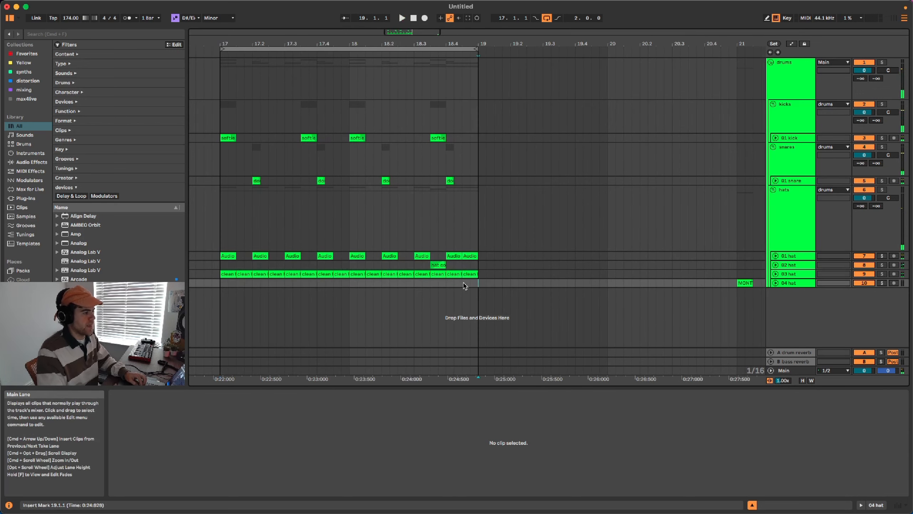
pyautogui.scroll(-5, 464, 284)
pyautogui.keyDown('shift'); pyautogui.click(352, 136); pyautogui.keyUp('shift')
pyautogui.press('super+d')
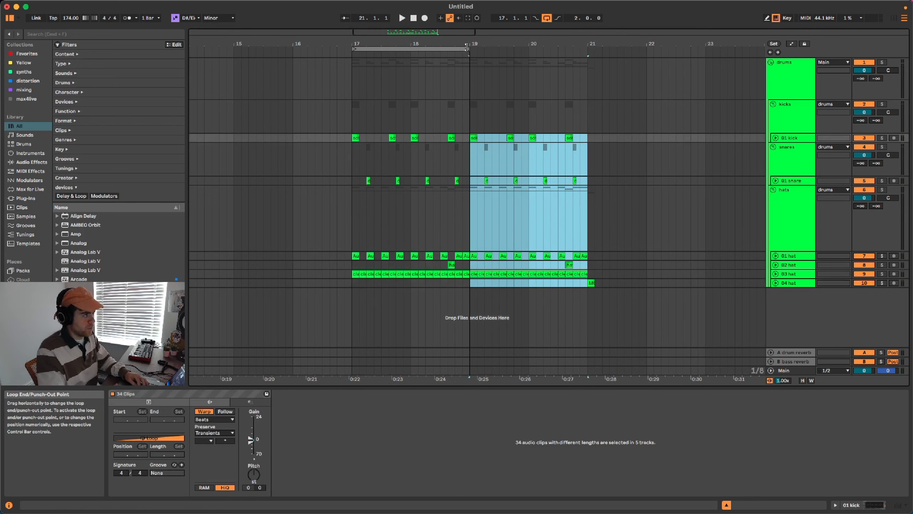
pyautogui.moveTo(469, 49); pyautogui.dragTo(587, 50)
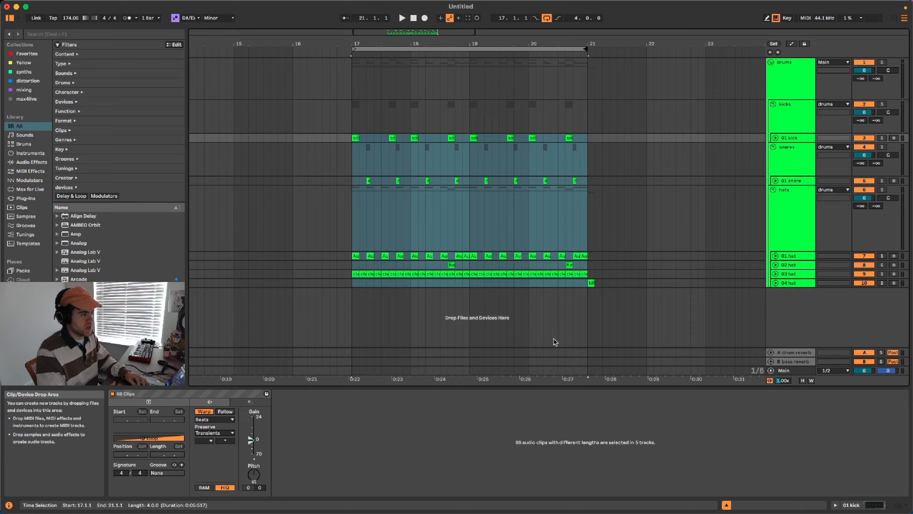
# Delete the hat convolver clip at 20.3.3 on the 02 hat track.
pyautogui.scroll(5, 566, 300)
pyautogui.moveTo(568, 266); pyautogui.dragTo(580, 268)
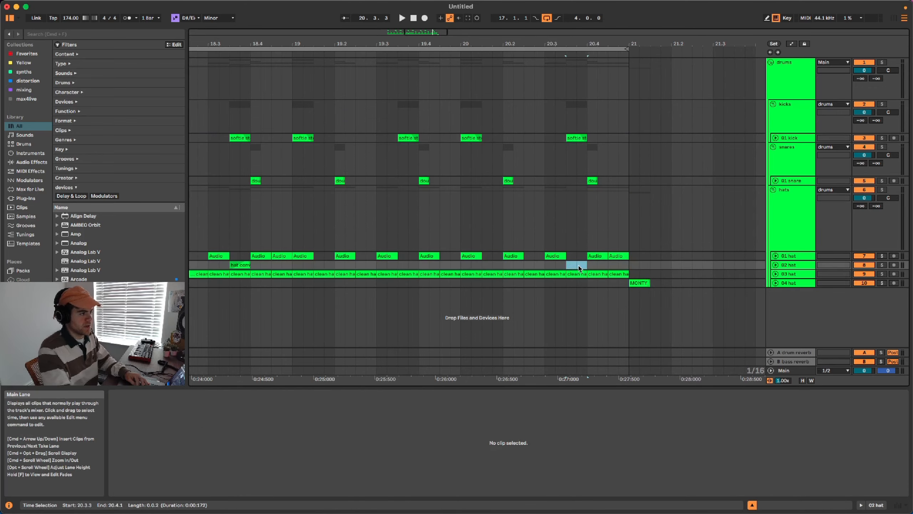
# Audition the hat shuffle clip with 04 hat soloed and place copies of it at 20.4.1 and 20.4.3.
pyautogui.click(639, 283)
pyautogui.click(880, 283)
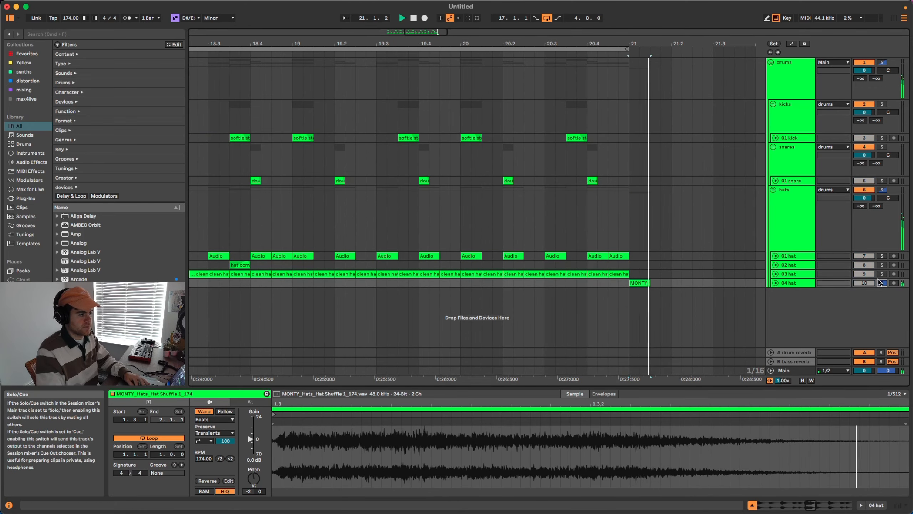
pyautogui.click(879, 283)
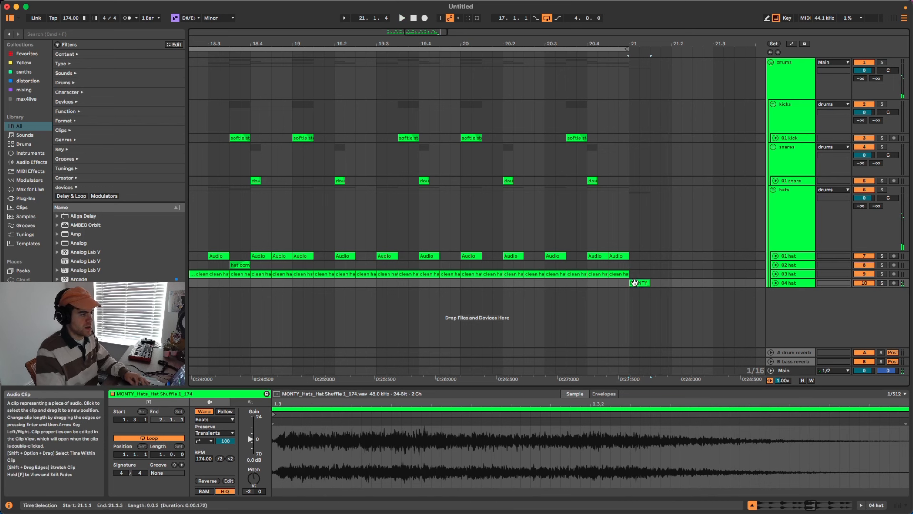
pyautogui.moveTo(636, 283); pyautogui.dragTo(594, 283)
pyautogui.scroll(-5, 449, 285)
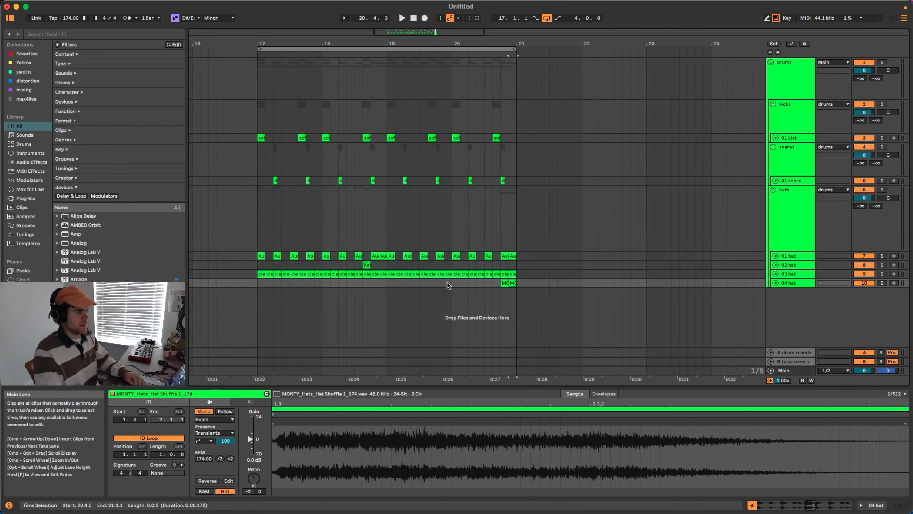
# Copy the kick clip at 20.3.3 on 01 kick to 20.4.2.
pyautogui.hscroll(-3, 449, 285)
pyautogui.scroll(4, 586, 169)
pyautogui.scroll(5, 527, 203)
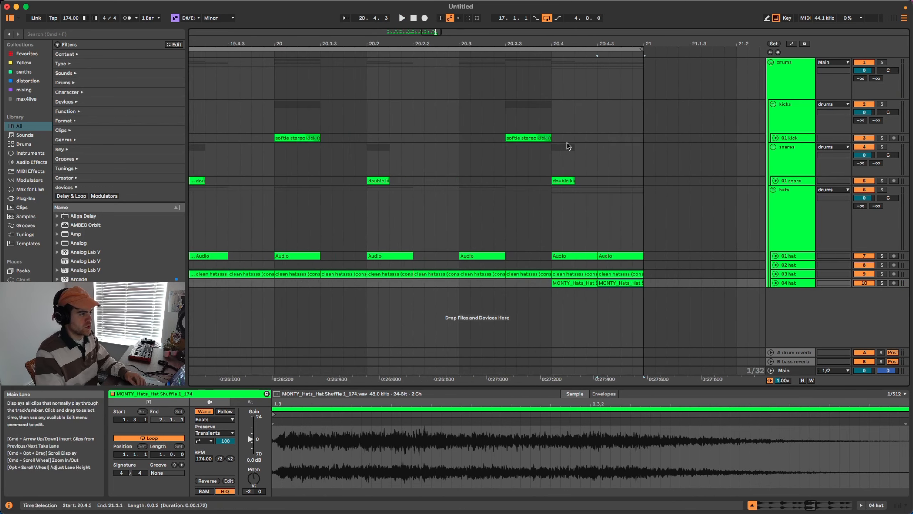
pyautogui.click(543, 137)
pyautogui.click(576, 139)
pyautogui.press('super+v')
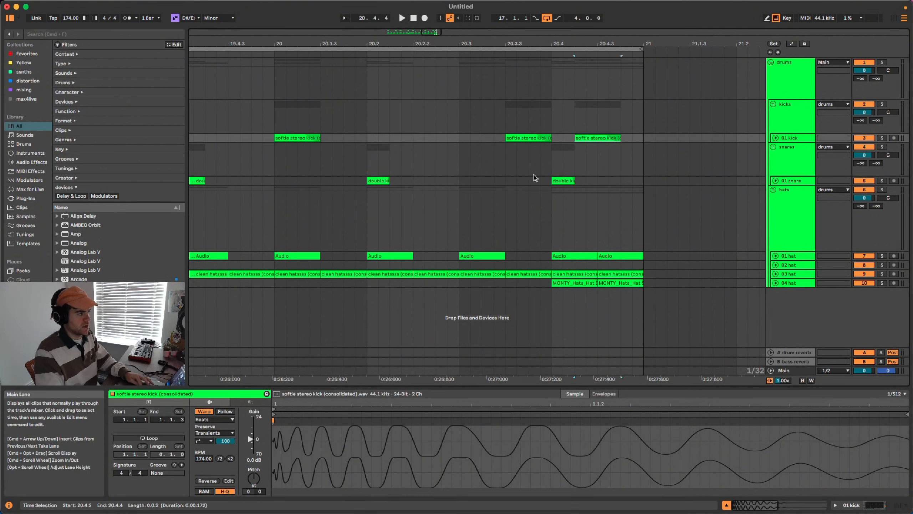
# Set the gain of the kick clip at 20.4.2 to -4 dB.
pyautogui.click(258, 461)
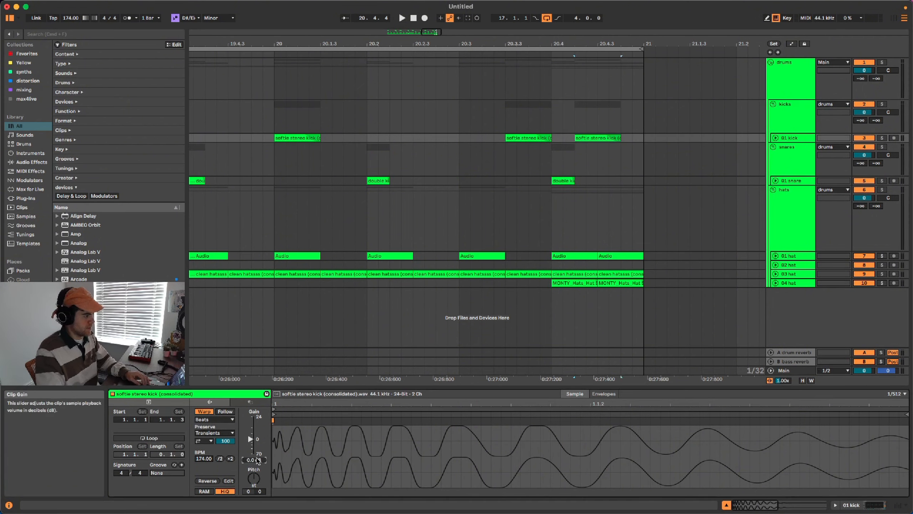
pyautogui.write('-4')
pyautogui.press('Return')
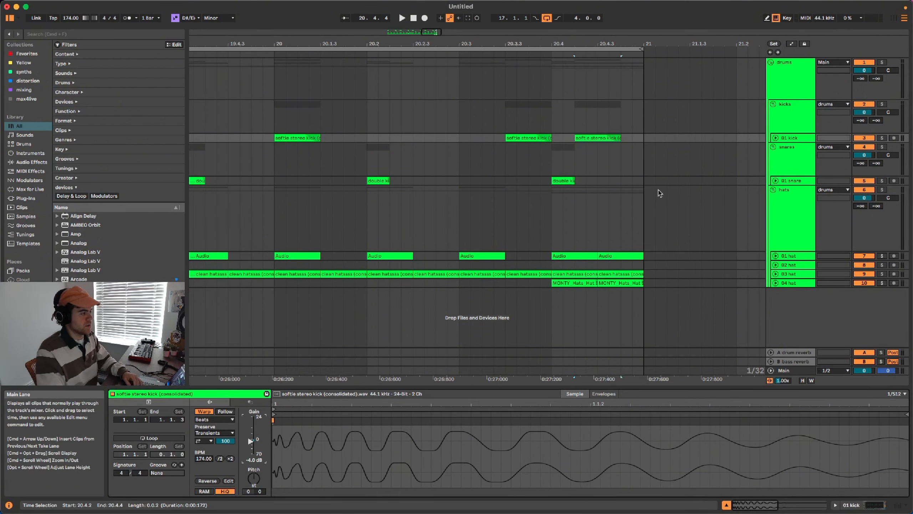
# Lower the gain of the kick clip at 18.3.3 on the 01 kick track.
pyautogui.scroll(-6, 521, 190)
pyautogui.click(438, 138)
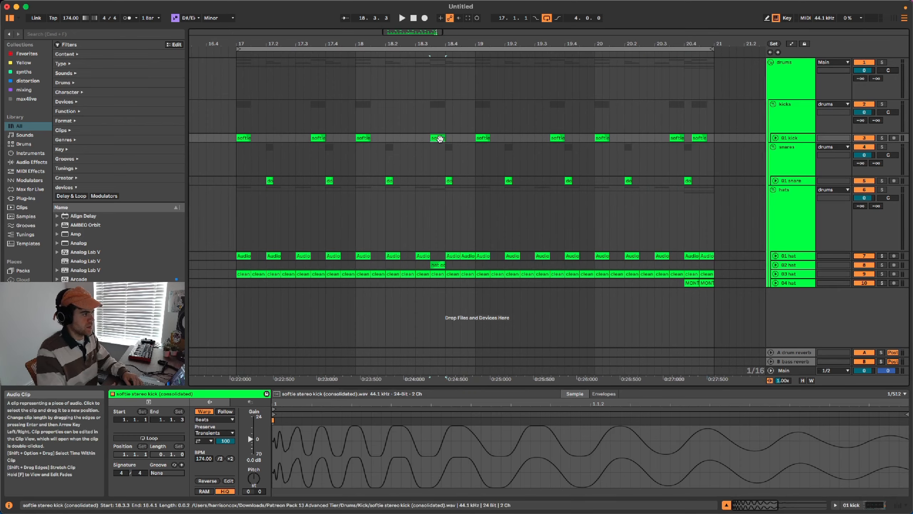
pyautogui.click(258, 460)
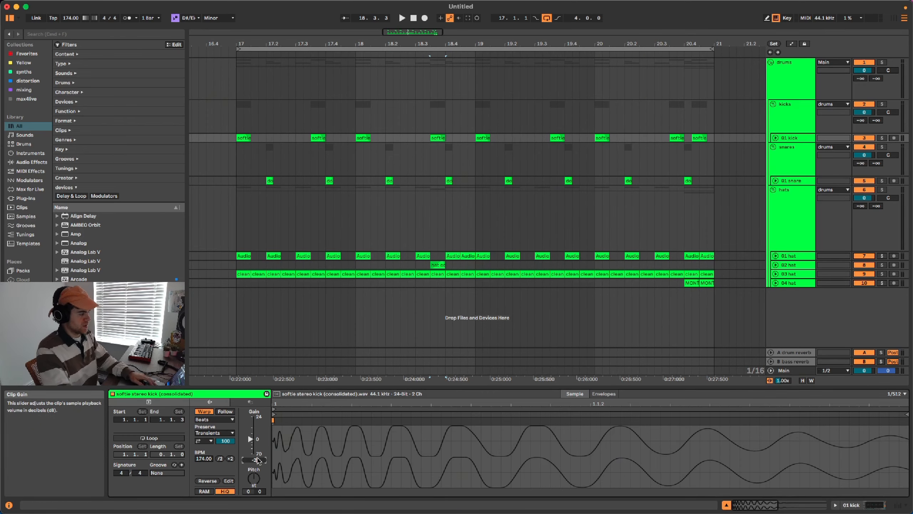
pyautogui.press('Return')
# Play back the full four-bar drum loop from just before bar 17.
pyautogui.click(224, 218)
pyautogui.press('space')
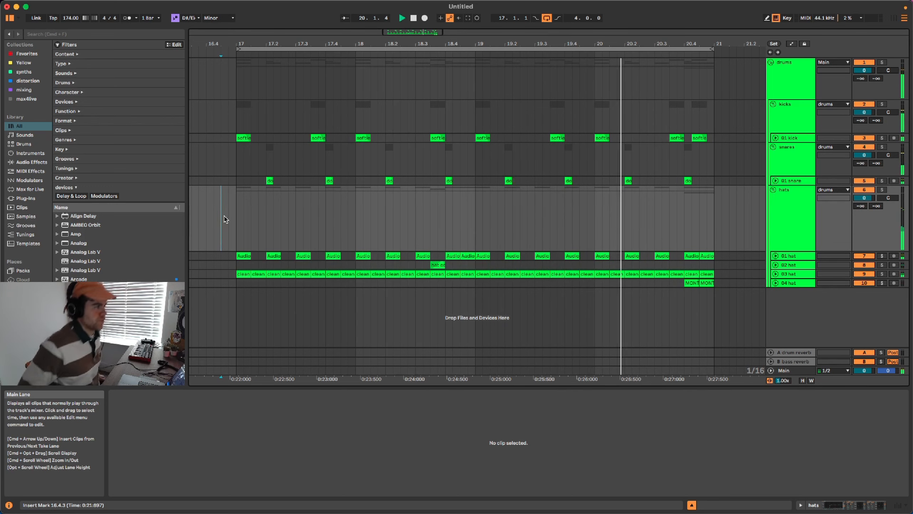
pyautogui.scroll(-2, 338, 235)
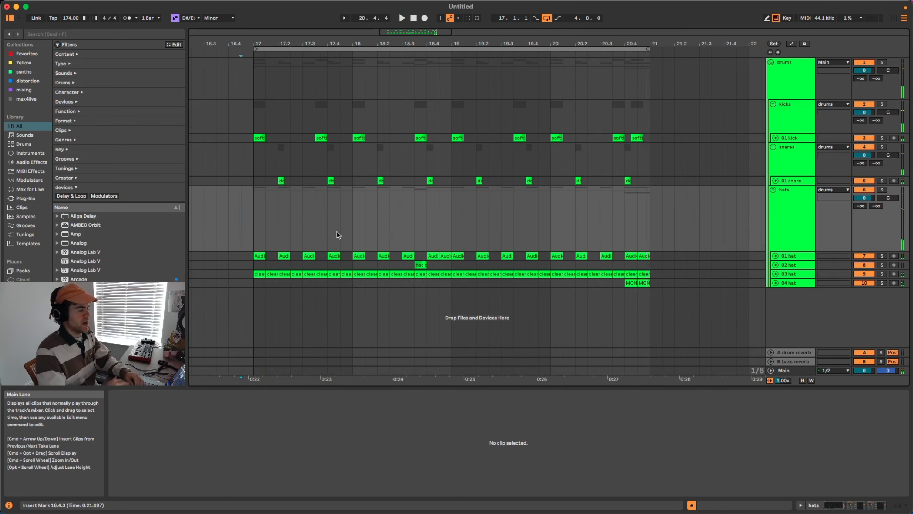
# Unfold the 01 kick track to show its clip waveforms and mixer controls.
pyautogui.click(775, 138)
pyautogui.hscroll(-2, 577, 243)
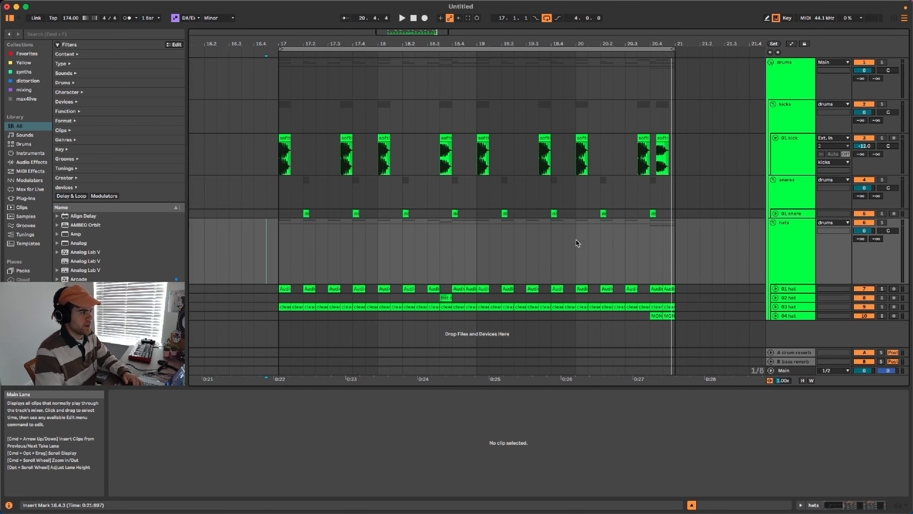
pyautogui.hscroll(2, 577, 243)
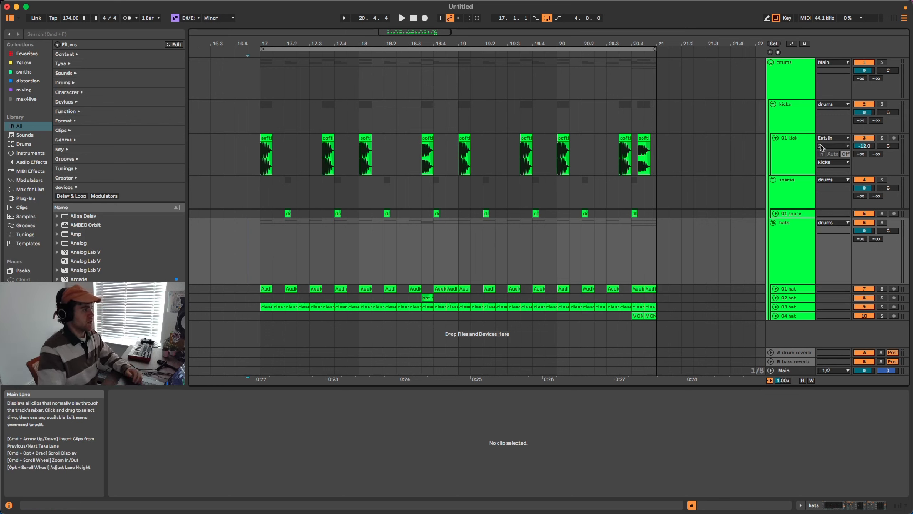
# Solo the 01 kick track and play its first hit looped over one beat from 17.1.1.
pyautogui.click(787, 163)
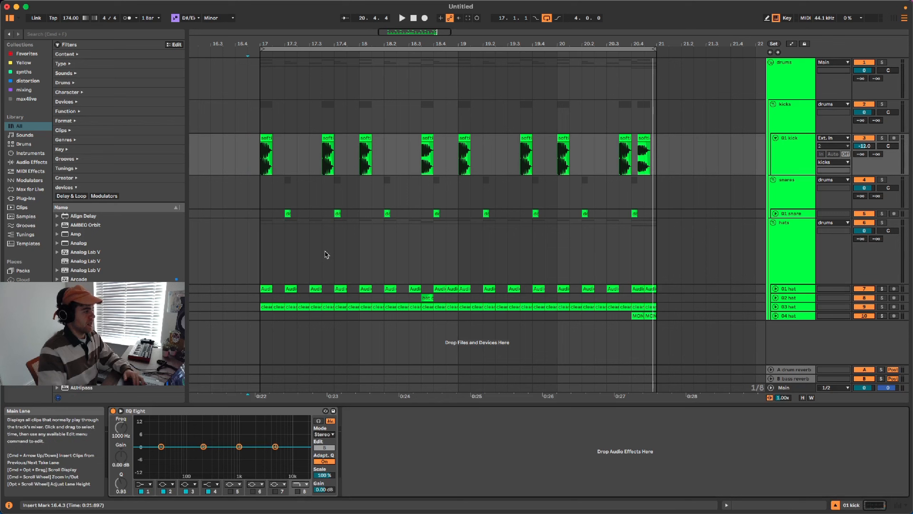
pyautogui.moveTo(261, 168); pyautogui.dragTo(281, 168)
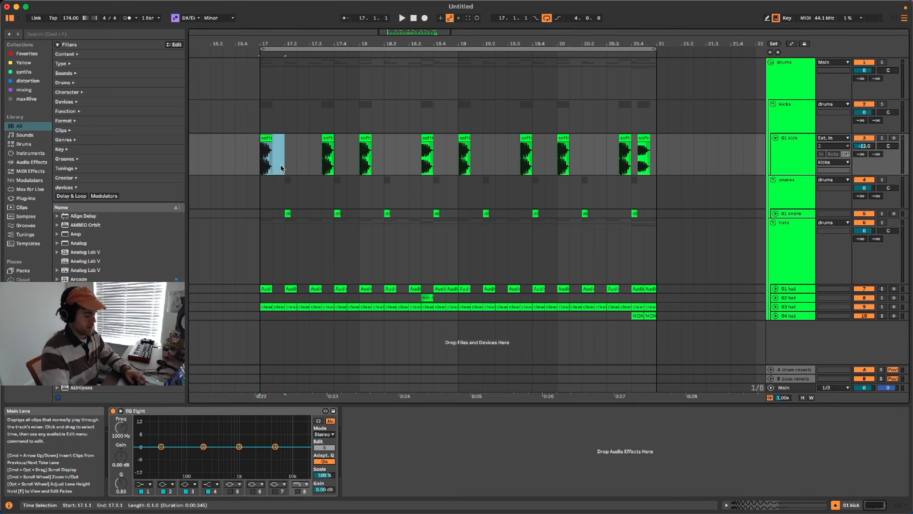
pyautogui.press('super+l')
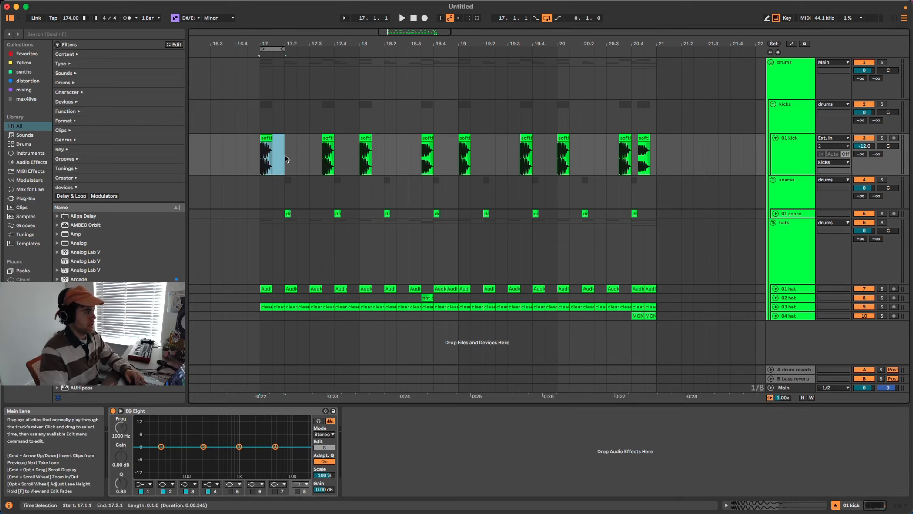
pyautogui.click(882, 138)
pyautogui.press('space')
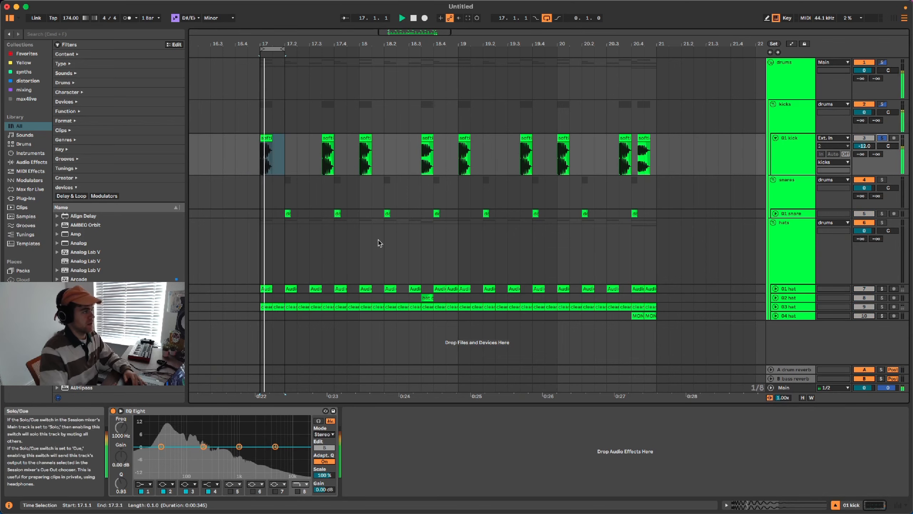
# Examine the kick's low-frequency peak in the enlarged EQ Eight spectrum display, and end playback and collapse the display.
pyautogui.click(121, 410)
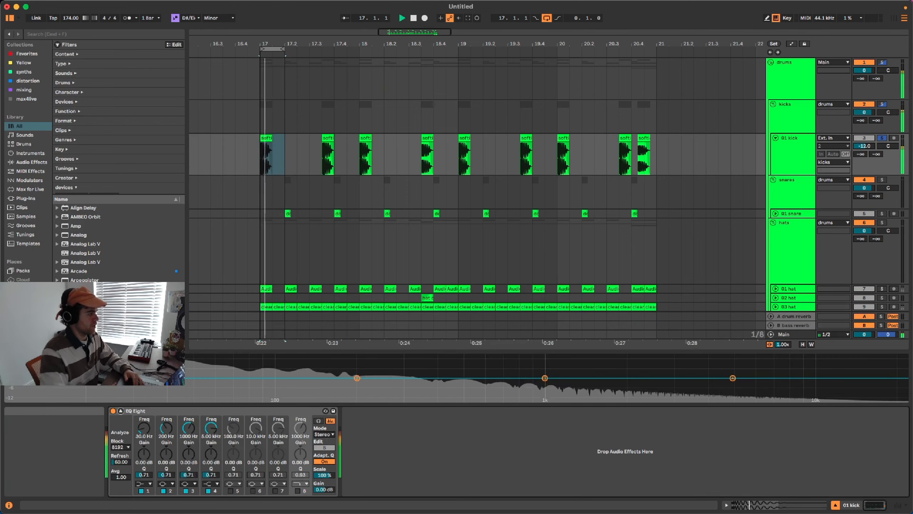
pyautogui.moveTo(254, 351); pyautogui.dragTo(255, 2)
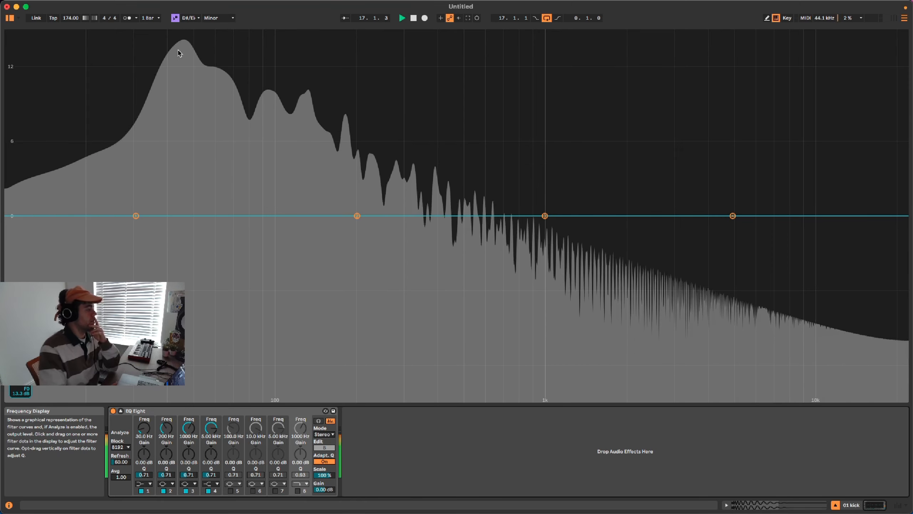
pyautogui.press('space')
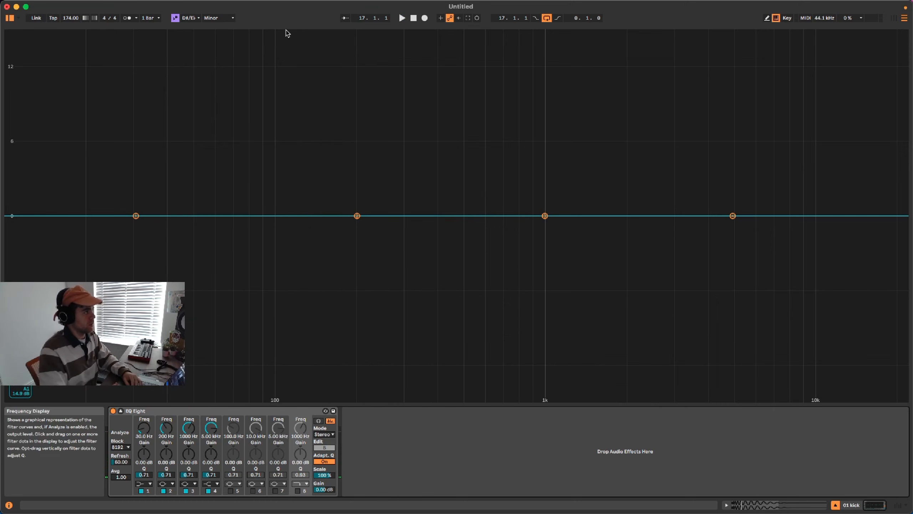
pyautogui.click(121, 411)
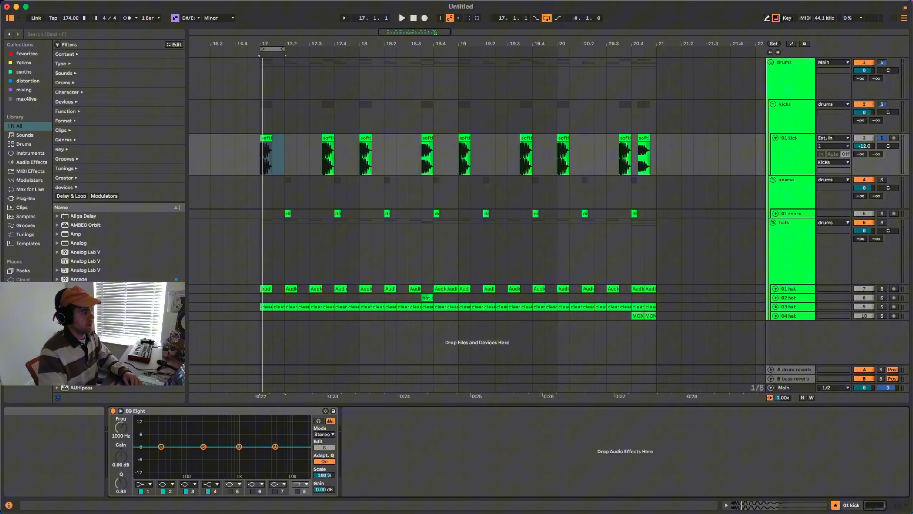
# Add a MIDI track below the hats, create a one-beat empty MIDI clip at 17.1.1 and enlarge its note editor.
pyautogui.rightClick(794, 353)
pyautogui.click(797, 365)
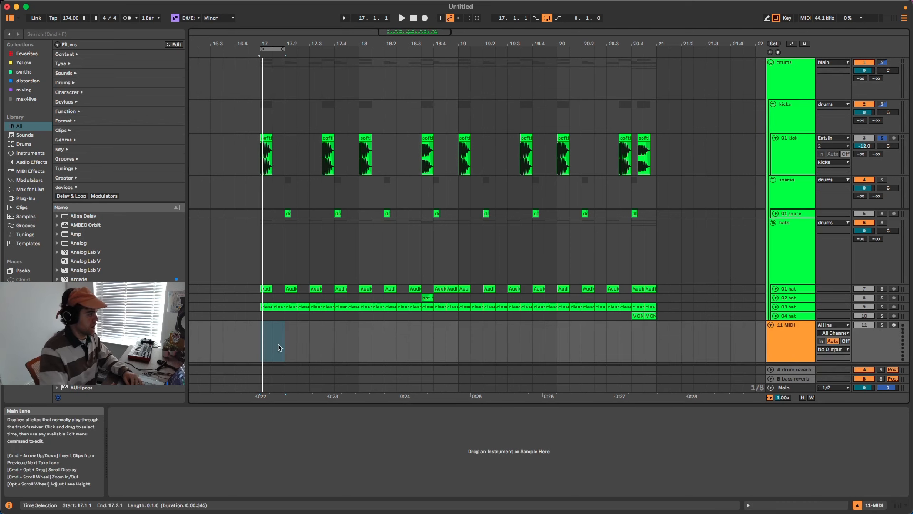
pyautogui.moveTo(261, 344); pyautogui.dragTo(286, 343)
pyautogui.press('super+shift+m')
pyautogui.moveTo(397, 404); pyautogui.dragTo(417, 8)
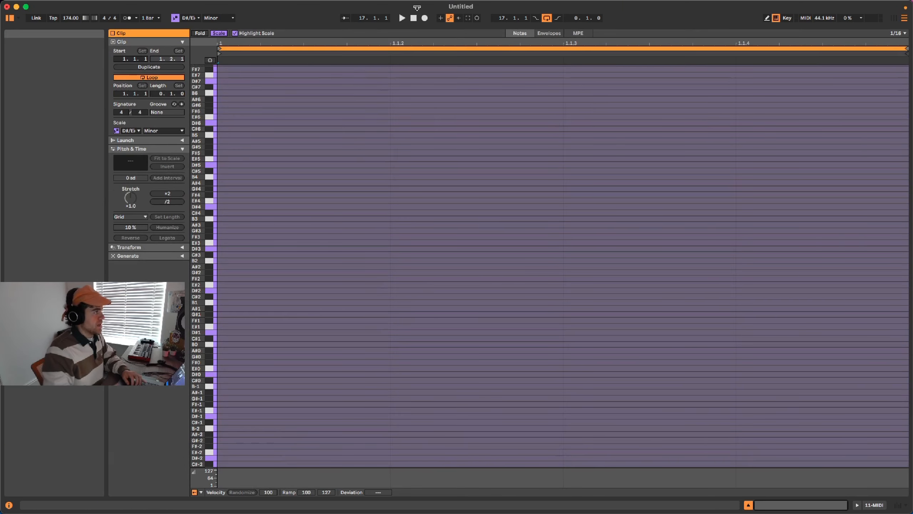
# Disable Highlight Scale and the Scale filter in the MIDI clip's note editor so all notes are shown.
pyautogui.click(240, 159)
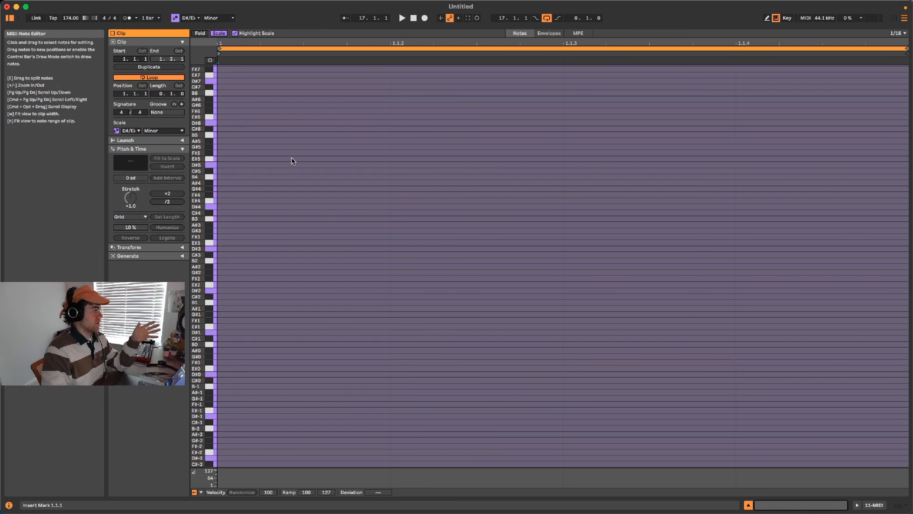
pyautogui.click(235, 33)
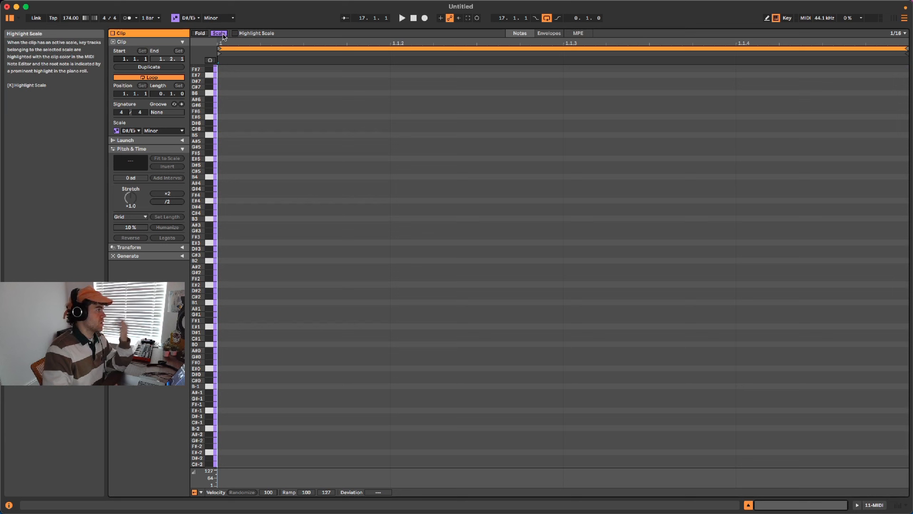
pyautogui.click(218, 33)
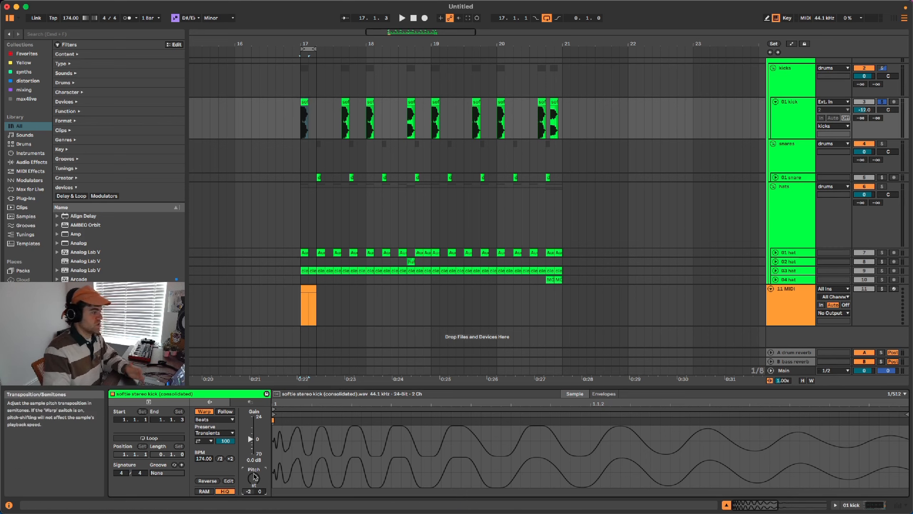
# View the 11-MIDI clip's piano roll at full height as a note reference, and shrink the editor again.
pyautogui.click(310, 301)
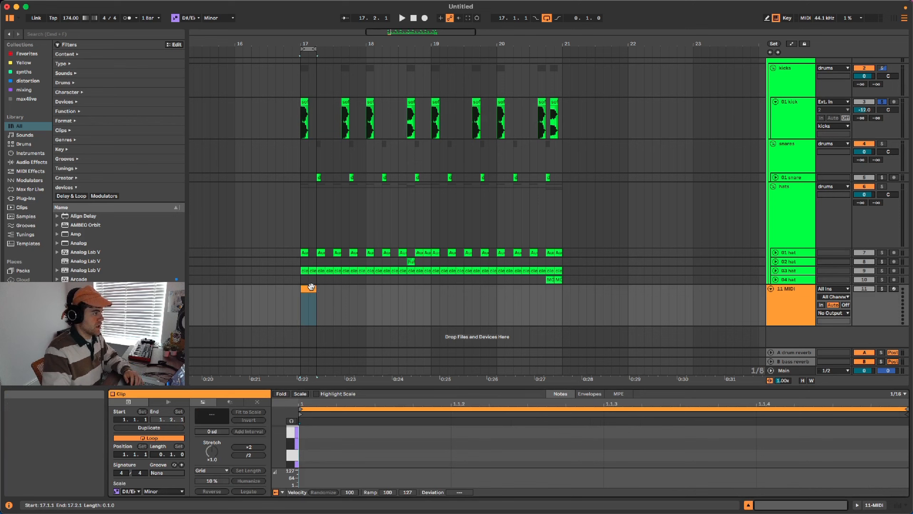
pyautogui.doubleClick(361, 392)
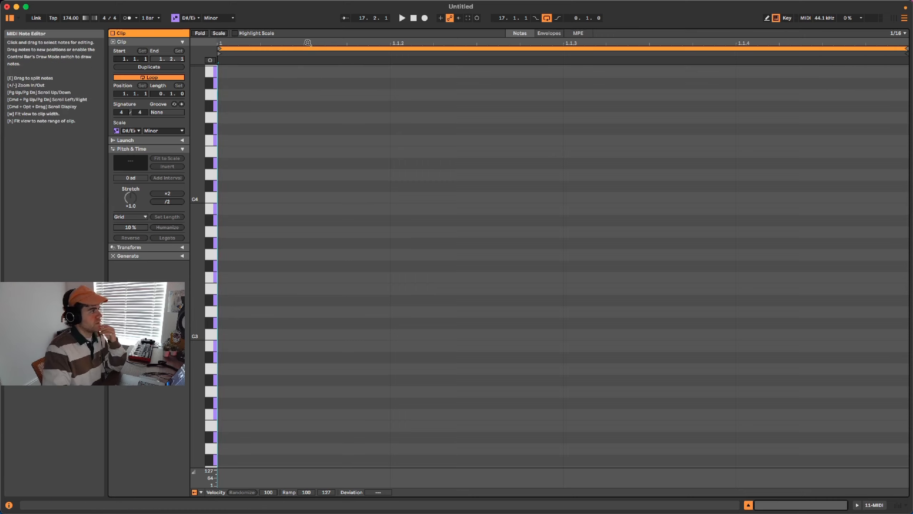
pyautogui.moveTo(399, 29); pyautogui.dragTo(352, 471)
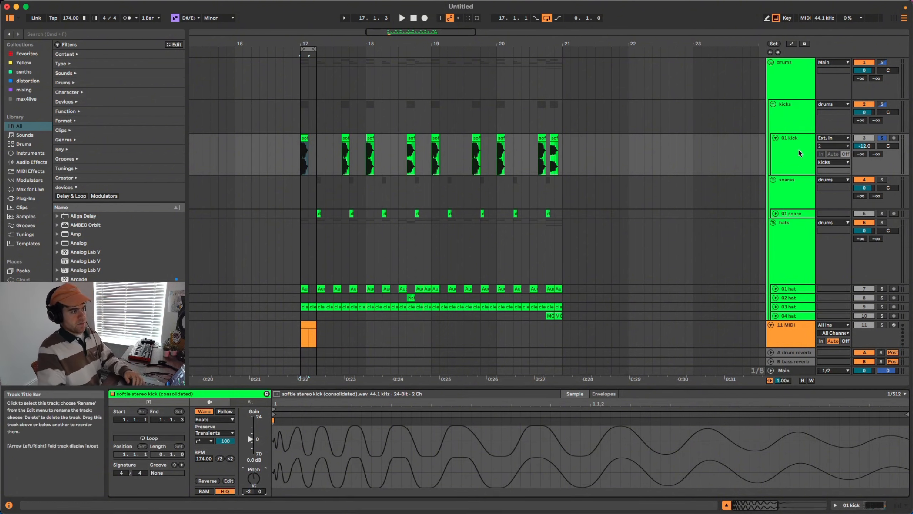
# Play the transposed kick and examine its fundamental note in the enlarged EQ Eight spectrum.
pyautogui.hotkey('shift', 'Tab')
pyautogui.press('space')
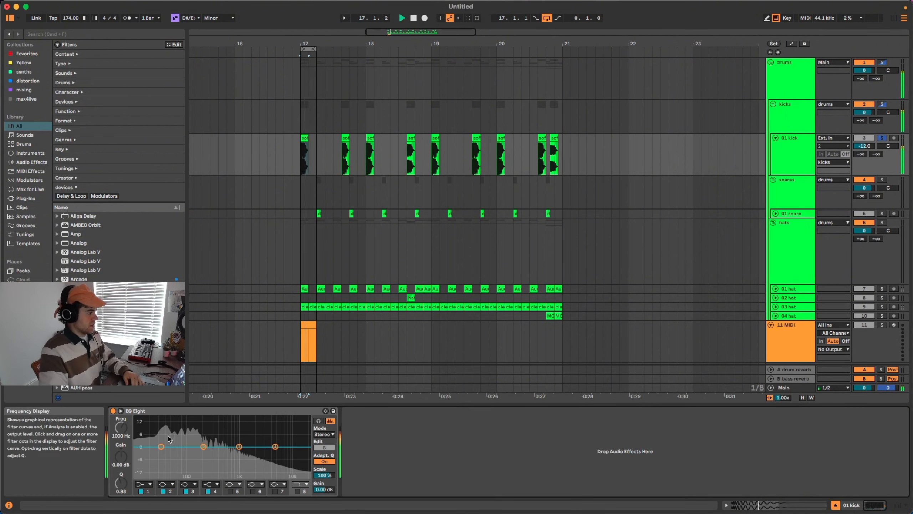
pyautogui.click(121, 411)
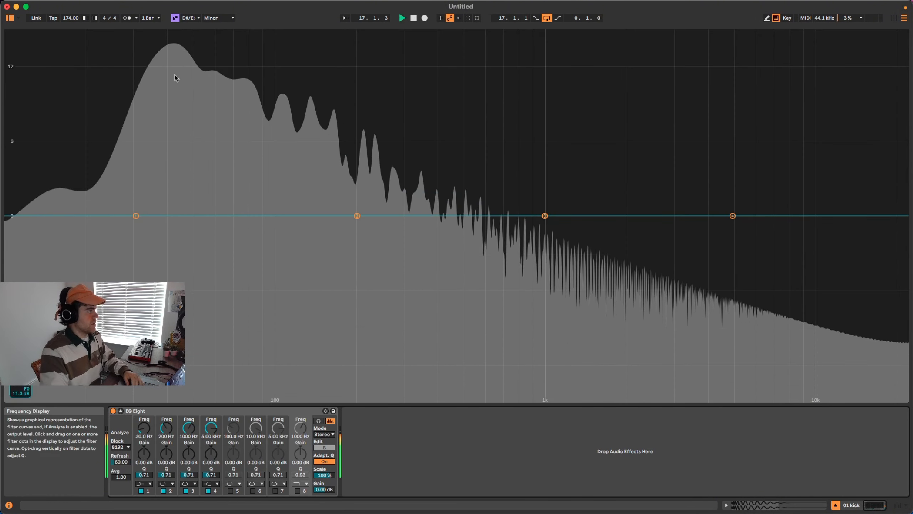
pyautogui.moveTo(429, 27); pyautogui.dragTo(429, 490)
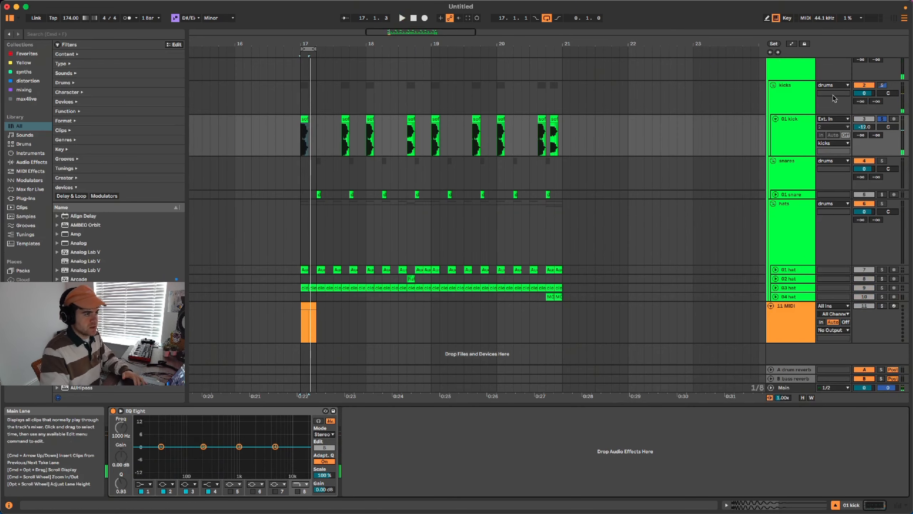
# Unfold the 01 snare track, add Voxengo SPAN from the mixing collection to it and set its mode to High Res.
pyautogui.click(775, 194)
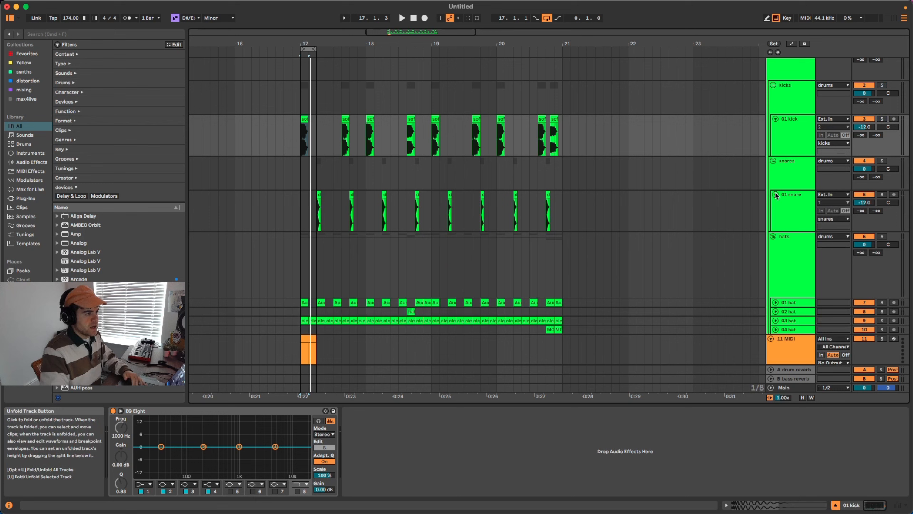
pyautogui.click(791, 212)
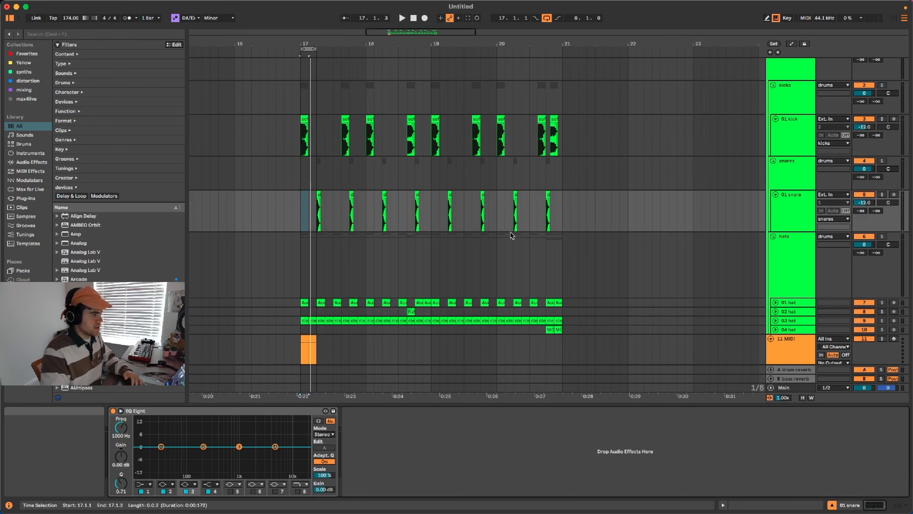
pyautogui.click(799, 208)
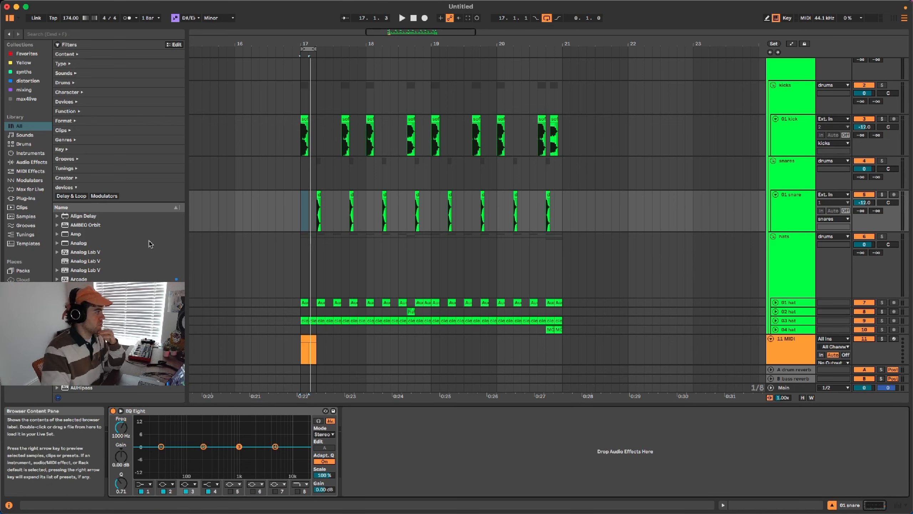
pyautogui.click(25, 90)
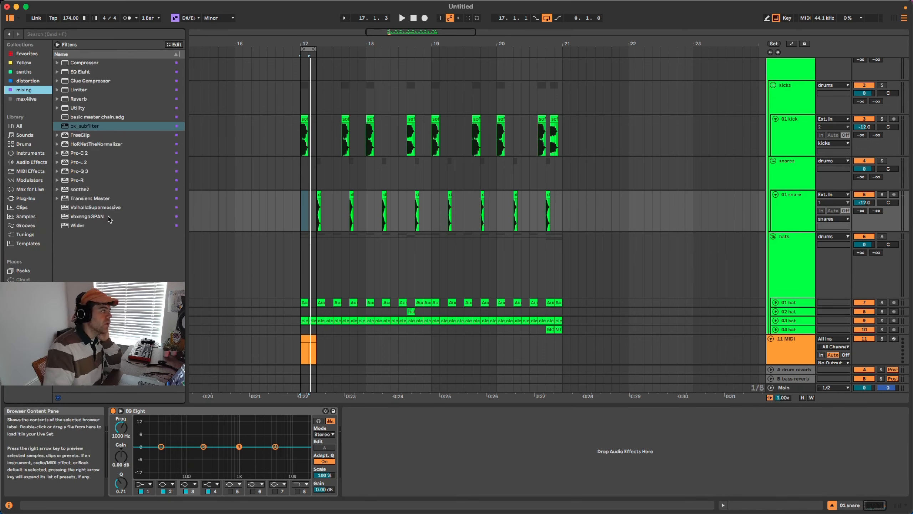
pyautogui.moveTo(109, 219); pyautogui.dragTo(358, 340)
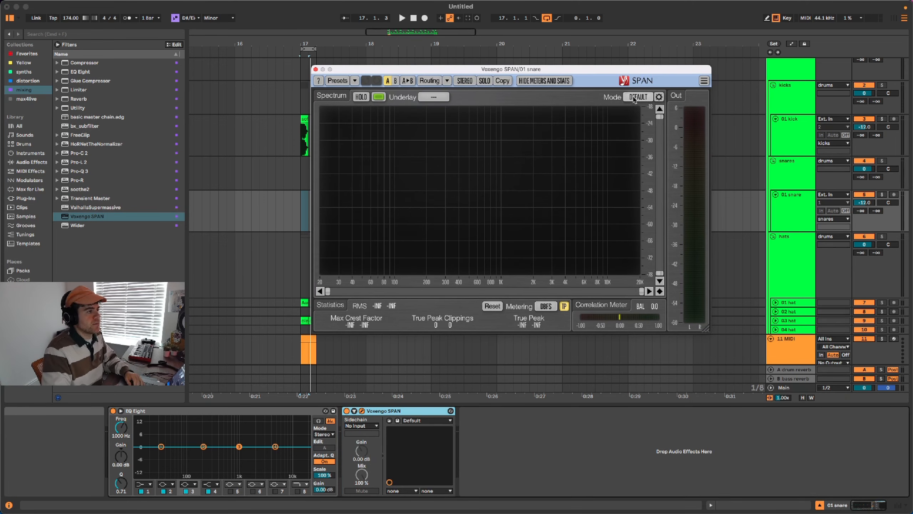
pyautogui.click(639, 97)
pyautogui.click(638, 137)
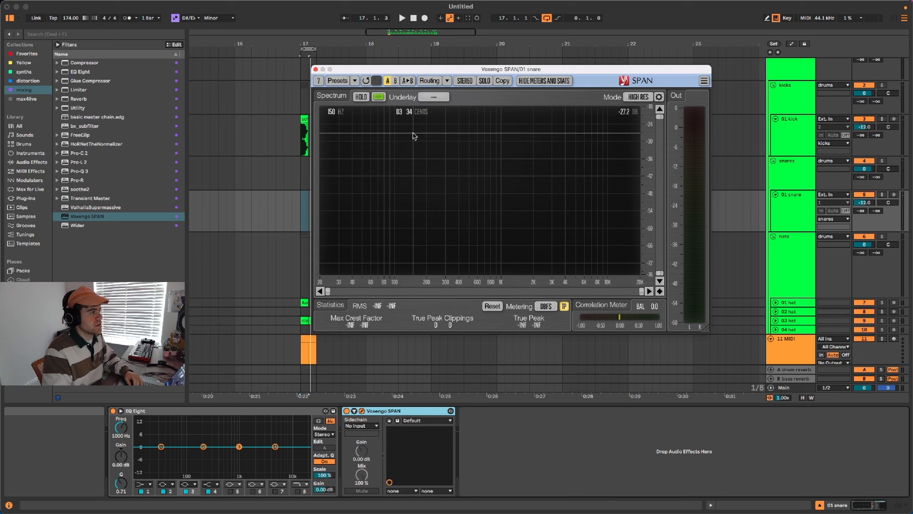
# Solo the 01 snare track and play its first hit looped over one beat from 17.2.1.
pyautogui.click(882, 194)
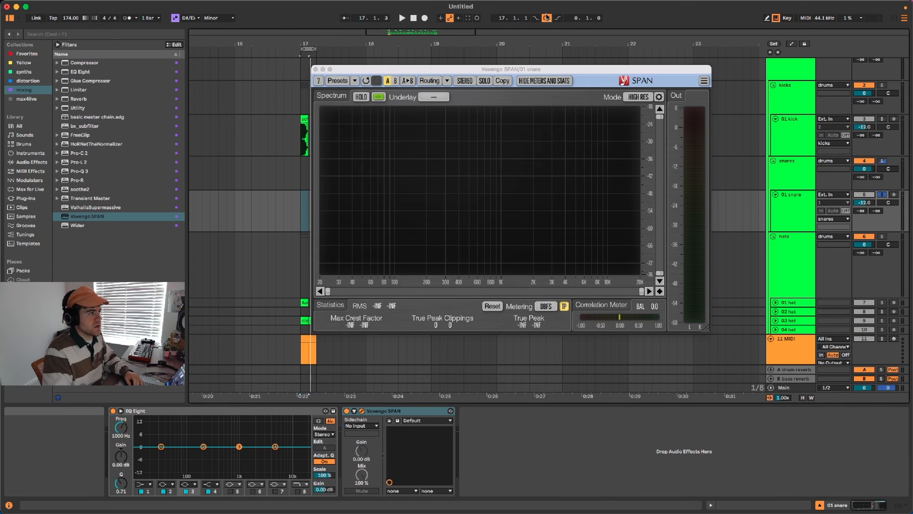
pyautogui.moveTo(530, 72); pyautogui.dragTo(671, 72)
pyautogui.moveTo(323, 210); pyautogui.dragTo(334, 214)
pyautogui.press('super+l')
pyautogui.press('space')
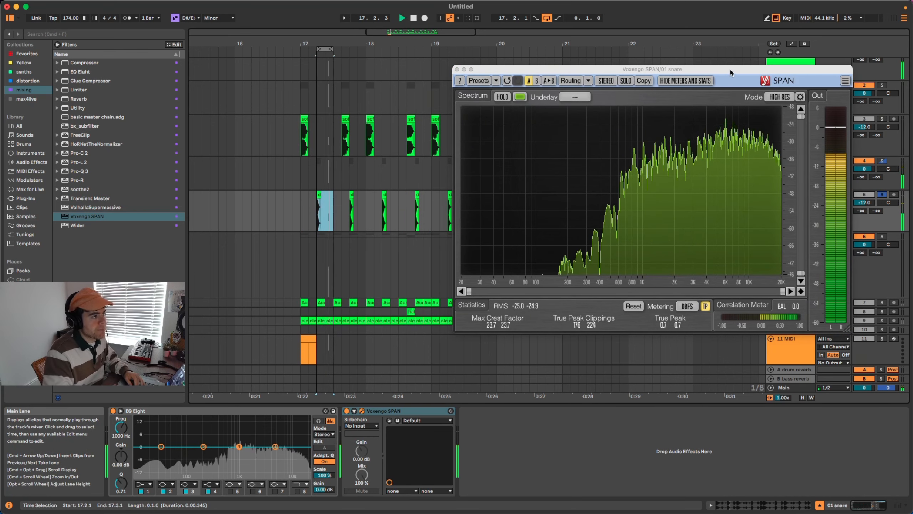
# Examine the snare's strongest frequency in the SPAN spectrum, close the analyzer window and stop playback.
pyautogui.moveTo(727, 129); pyautogui.dragTo(664, 138)
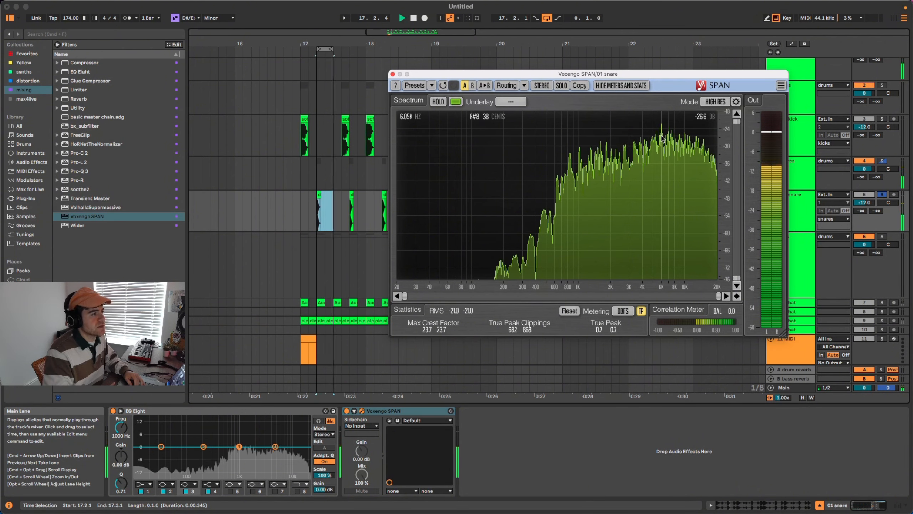
pyautogui.click(393, 75)
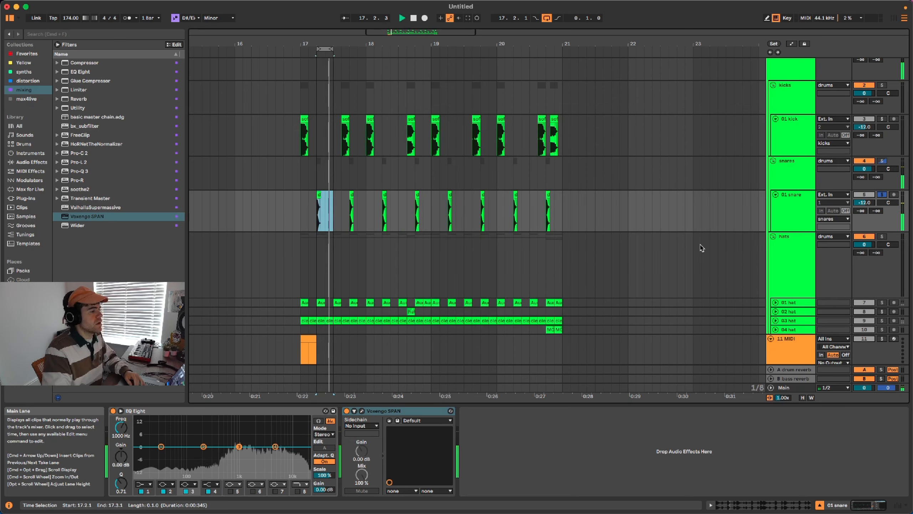
pyautogui.press('space')
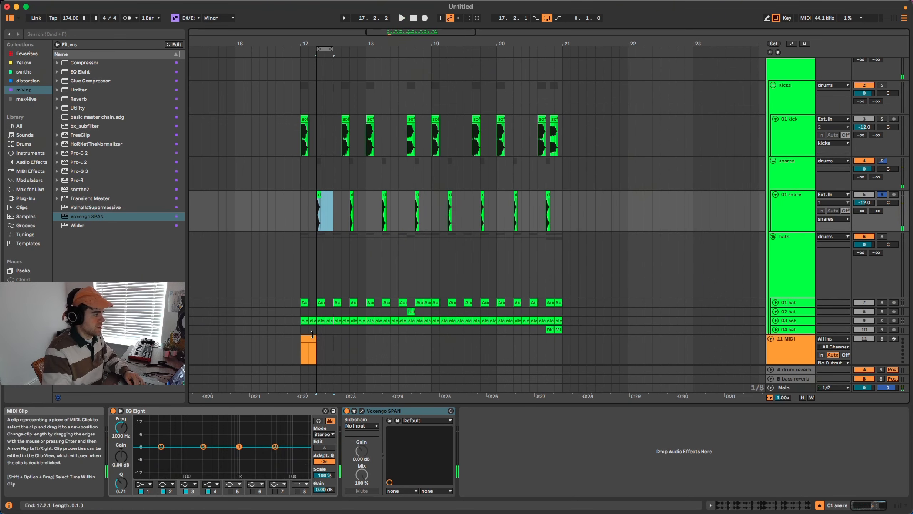
# Open the 11-MIDI clip's note editor at full height to view the piano roll, and collapse it again.
pyautogui.click(788, 350)
pyautogui.click(788, 350)
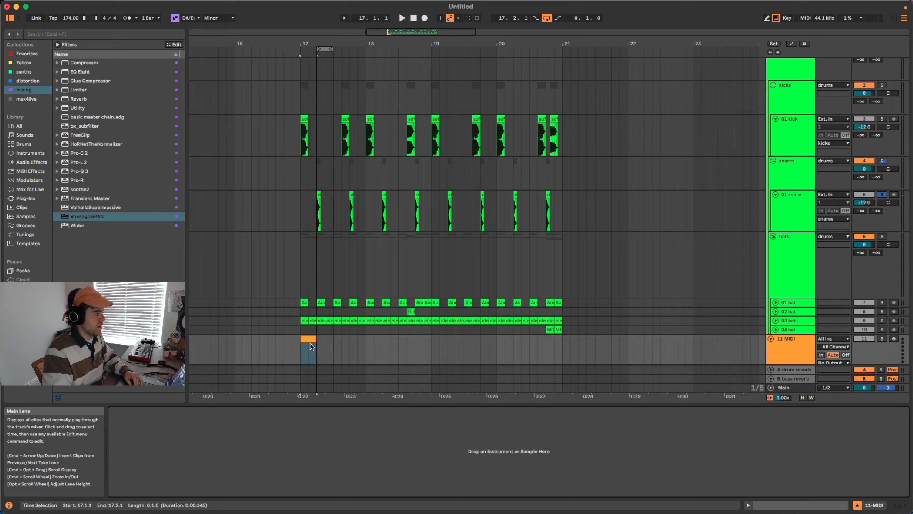
pyautogui.doubleClick(310, 339)
pyautogui.moveTo(352, 385); pyautogui.dragTo(352, 49)
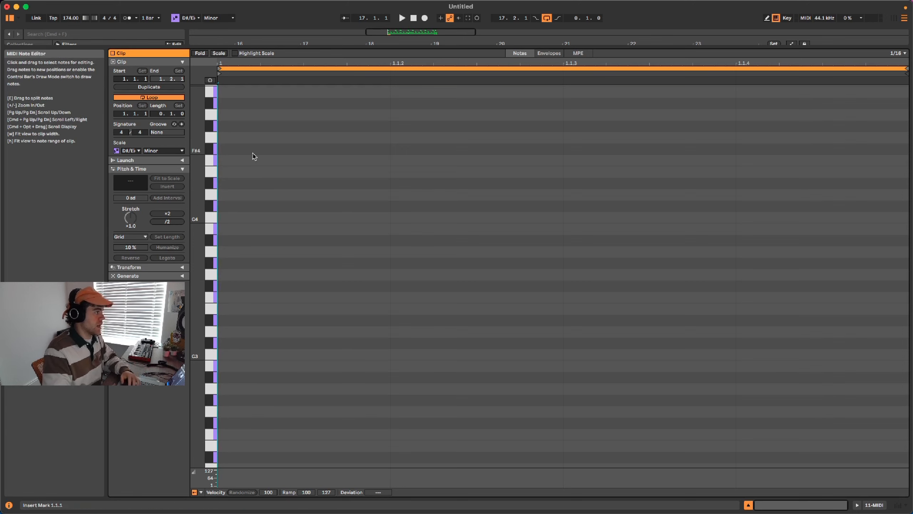
pyautogui.moveTo(304, 48); pyautogui.dragTo(300, 507)
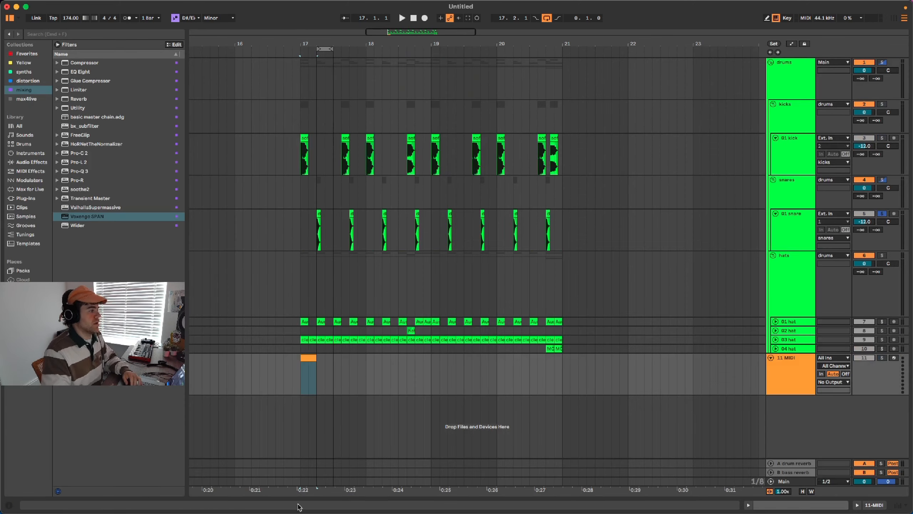
# View the 11-MIDI track's device chain, expand its clip's piano roll over the arrangement and hide it again.
pyautogui.doubleClick(782, 374)
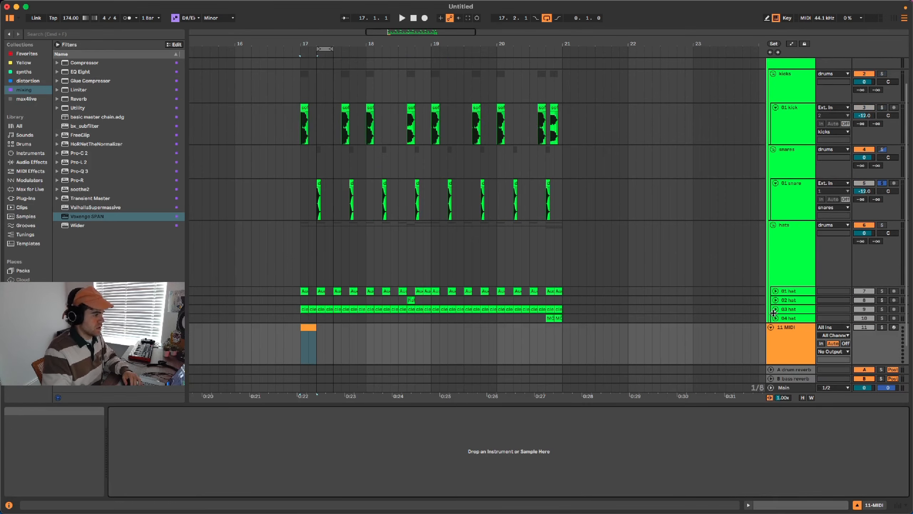
pyautogui.click(309, 345)
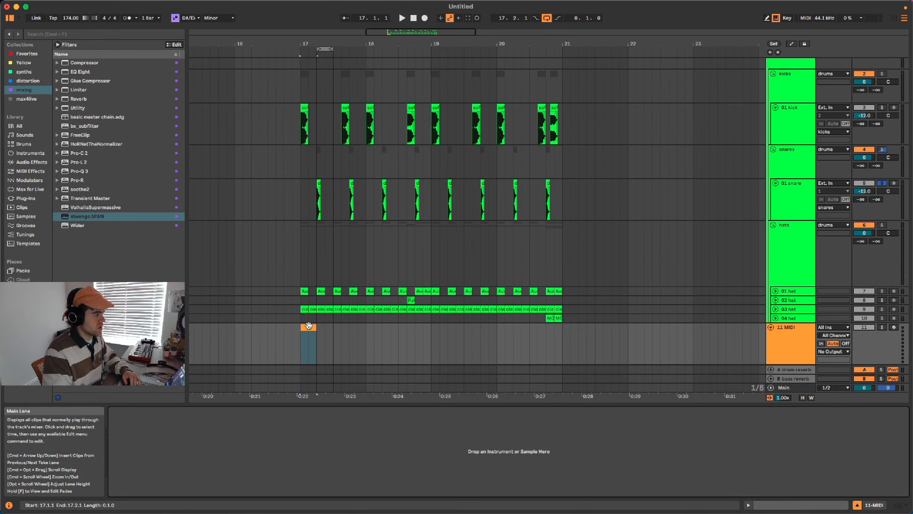
pyautogui.doubleClick(309, 345)
pyautogui.moveTo(417, 387); pyautogui.dragTo(447, 52)
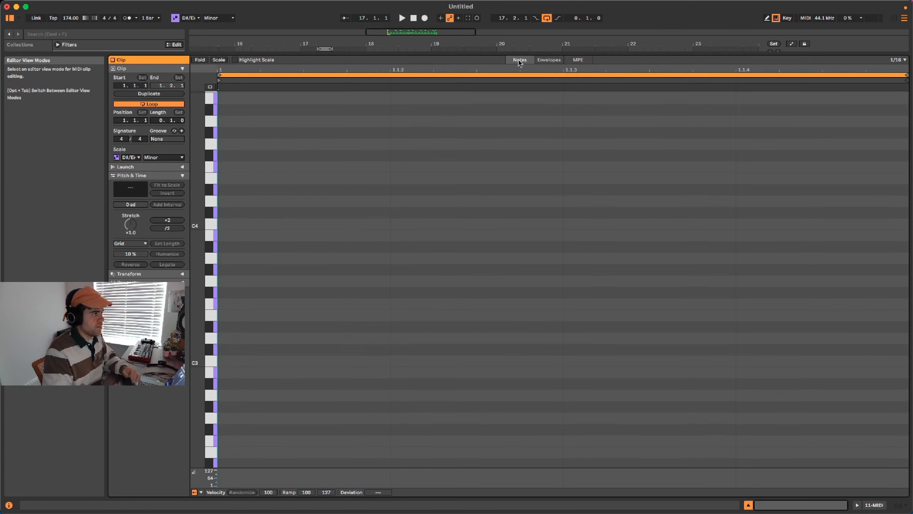
pyautogui.moveTo(496, 51); pyautogui.dragTo(402, 493)
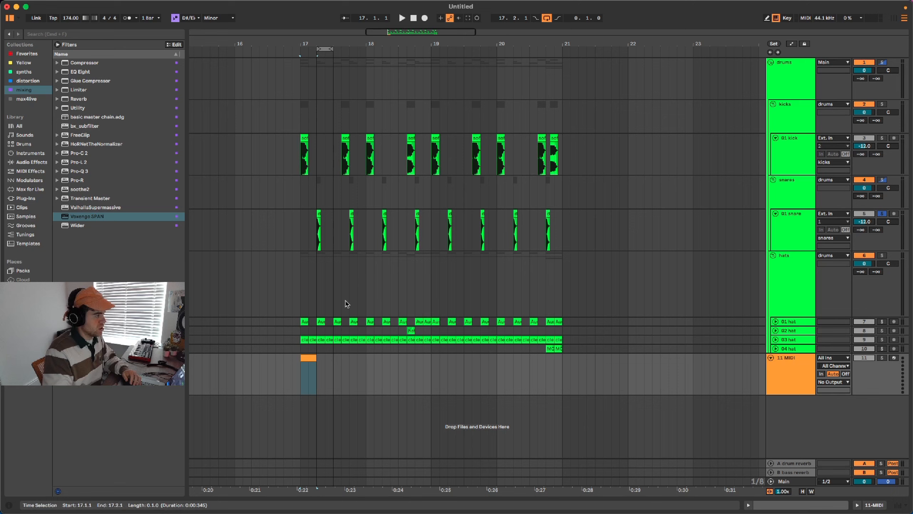
# Set the first 01 snare clip's pitch to +2 semitones and unsolo the snare track during playback from 17.1.1.
pyautogui.doubleClick(319, 210)
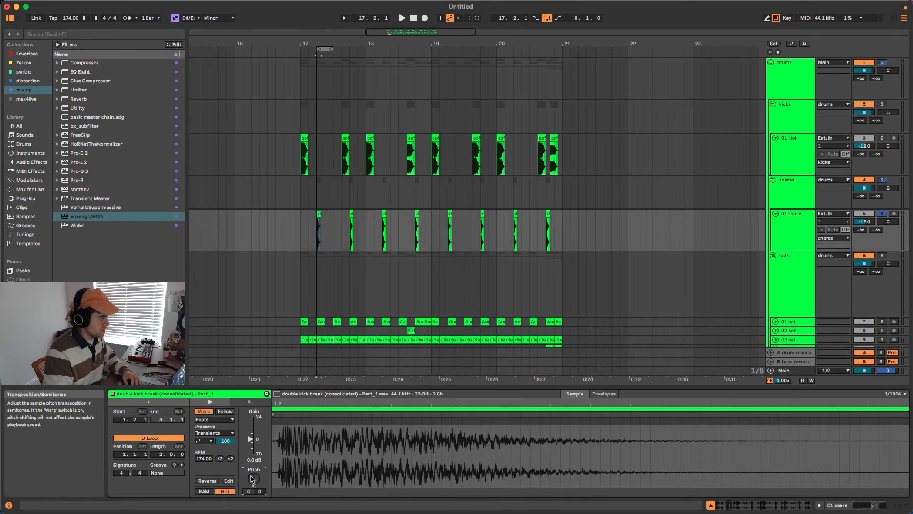
pyautogui.click(295, 249)
pyautogui.press('space')
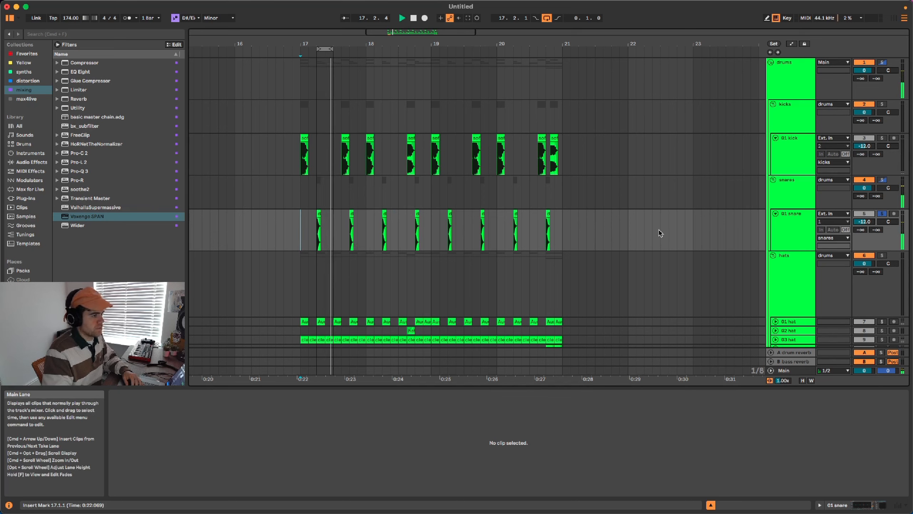
pyautogui.click(882, 214)
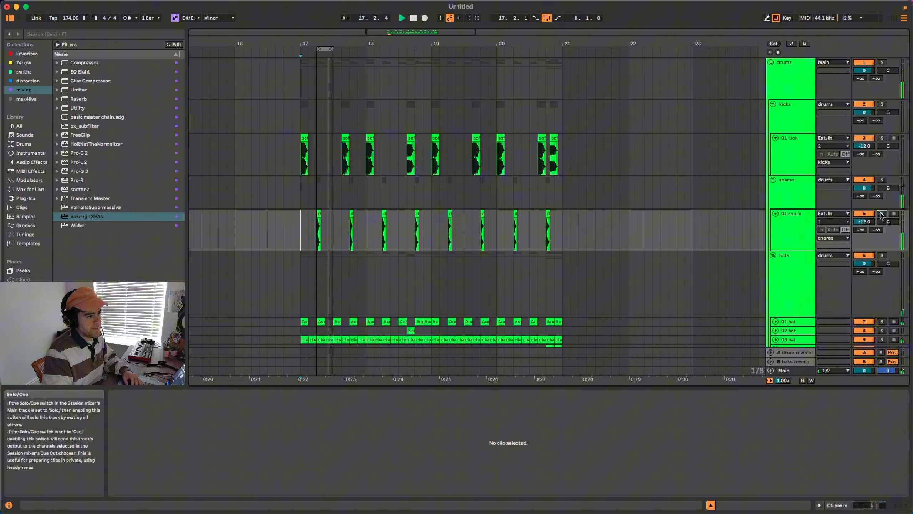
# Turn off the loop and play the full drums from around bar 17 to compare the first snare hit with the others.
pyautogui.press('space')
pyautogui.click(301, 220)
pyautogui.press('space')
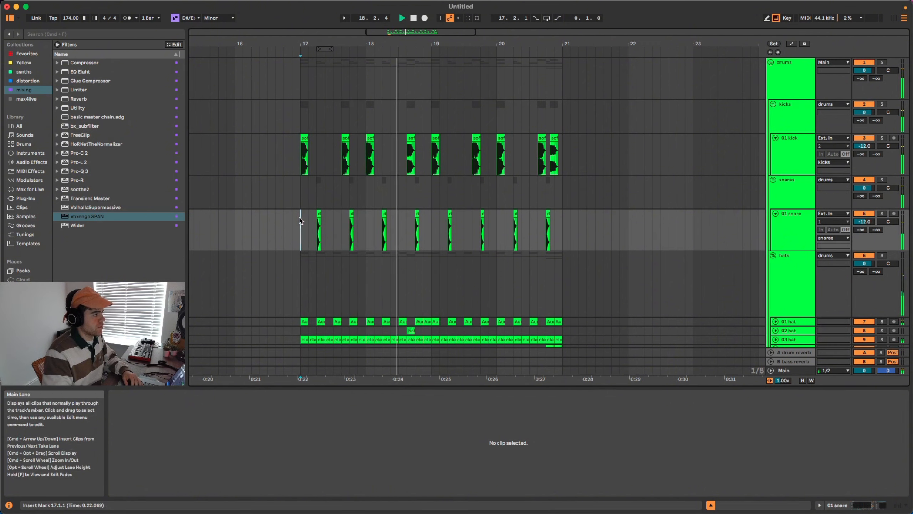
pyautogui.press('space')
pyautogui.moveTo(302, 230); pyautogui.dragTo(333, 229)
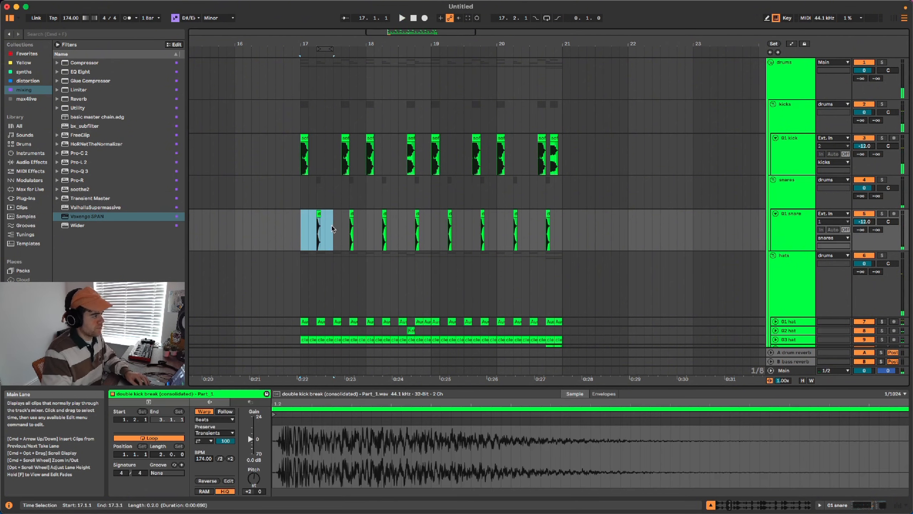
pyautogui.click(295, 242)
pyautogui.press('space')
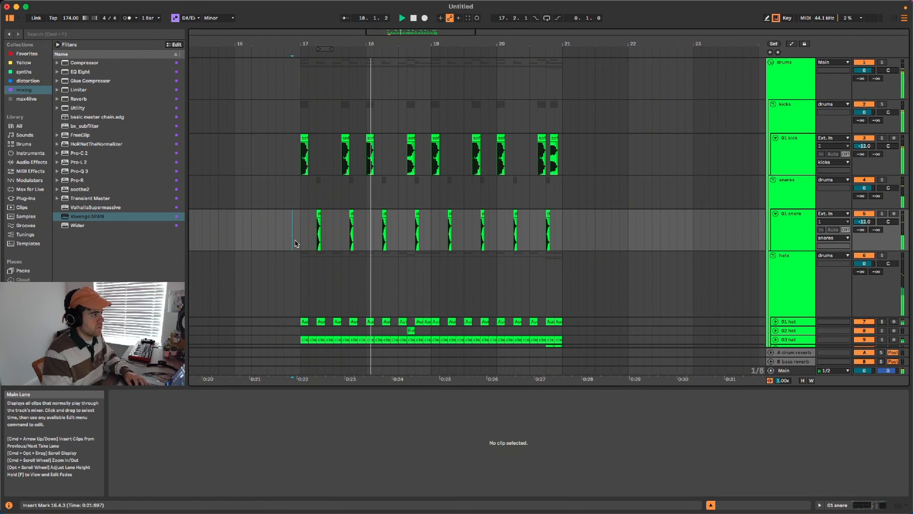
pyautogui.press('space')
# Reselect the first snare hit and replay the drums from 17.1.1, undoing the last change between listens.
pyautogui.moveTo(301, 241); pyautogui.dragTo(337, 240)
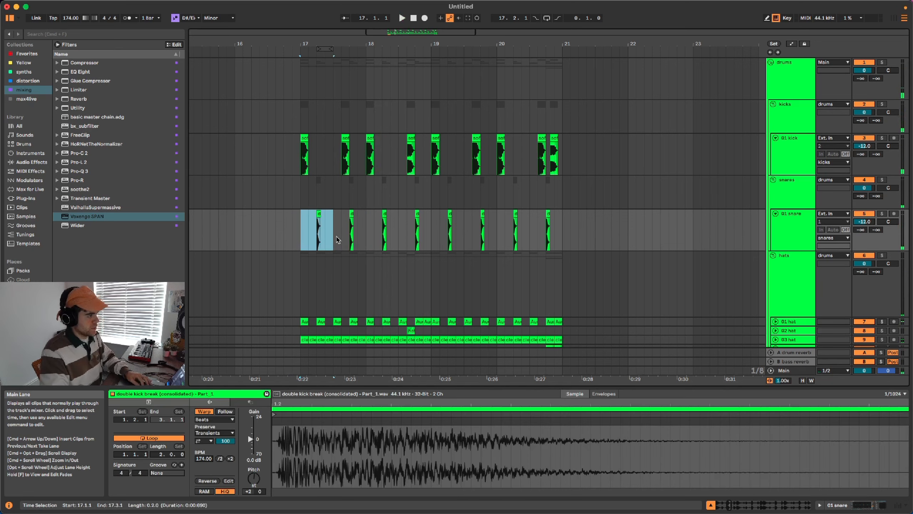
pyautogui.click(301, 236)
pyautogui.press('space')
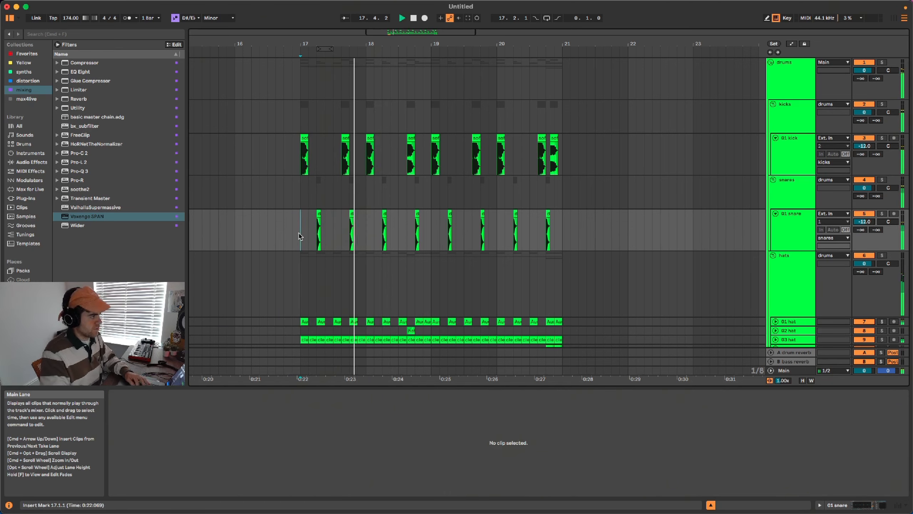
pyautogui.press('space')
pyautogui.press('super+z')
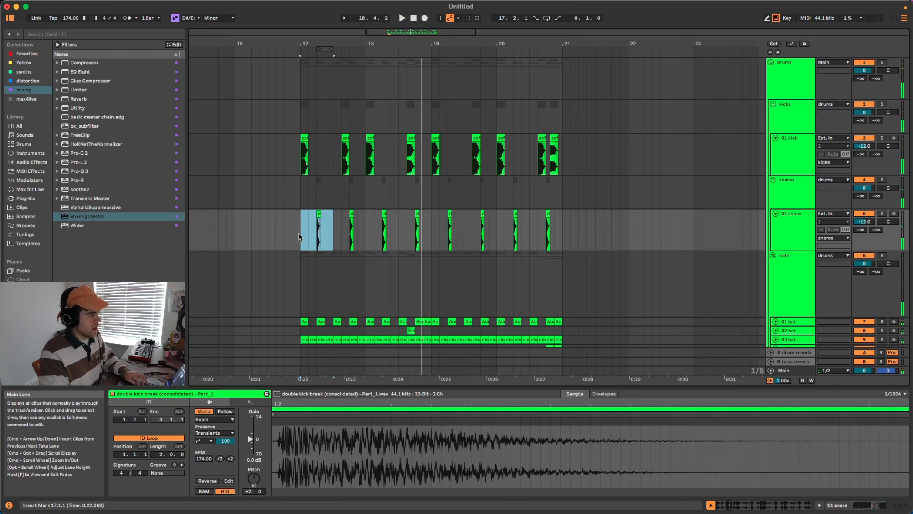
pyautogui.click(299, 236)
pyautogui.press('space')
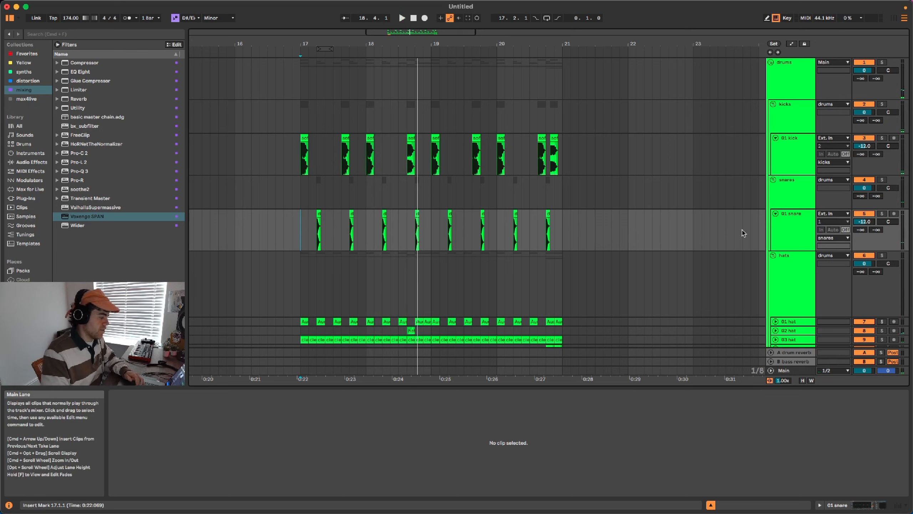
# Fold the 01 snare track and the hats group, and delete the 11-MIDI track.
pyautogui.click(776, 214)
pyautogui.click(793, 336)
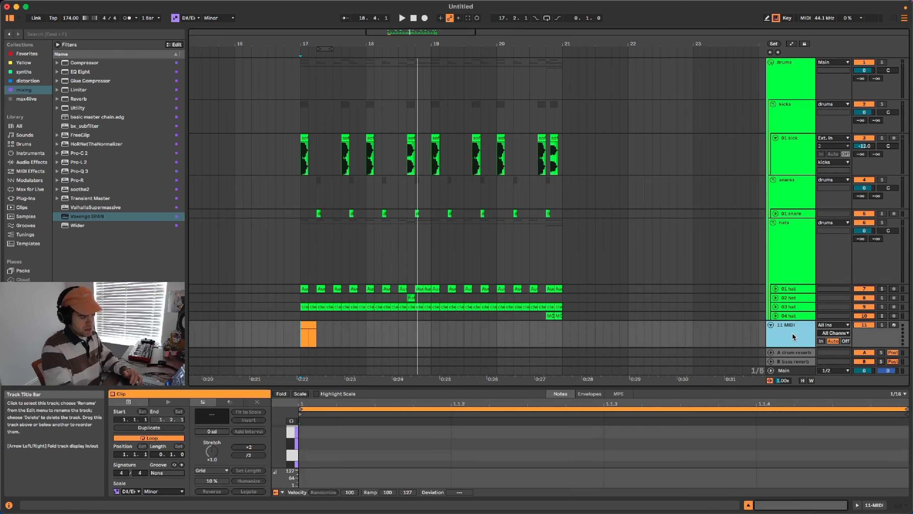
pyautogui.press('Delete')
pyautogui.click(620, 307)
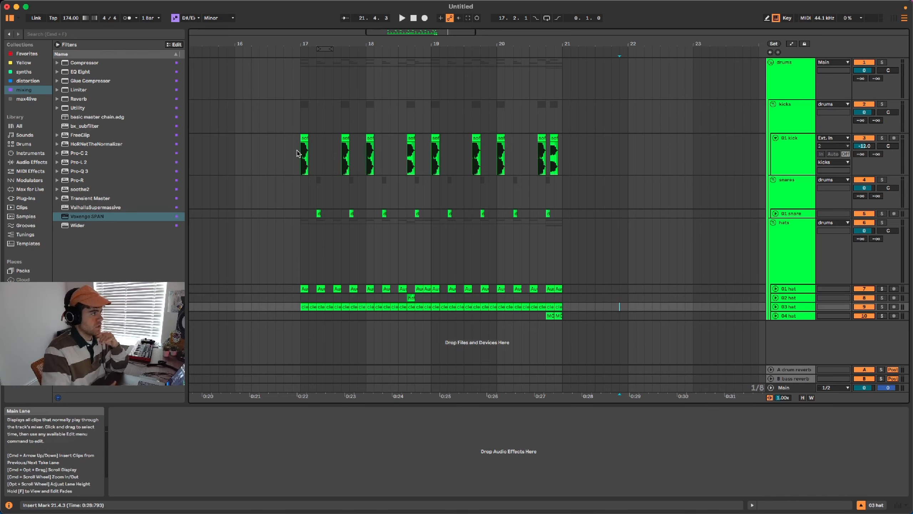
pyautogui.click(773, 222)
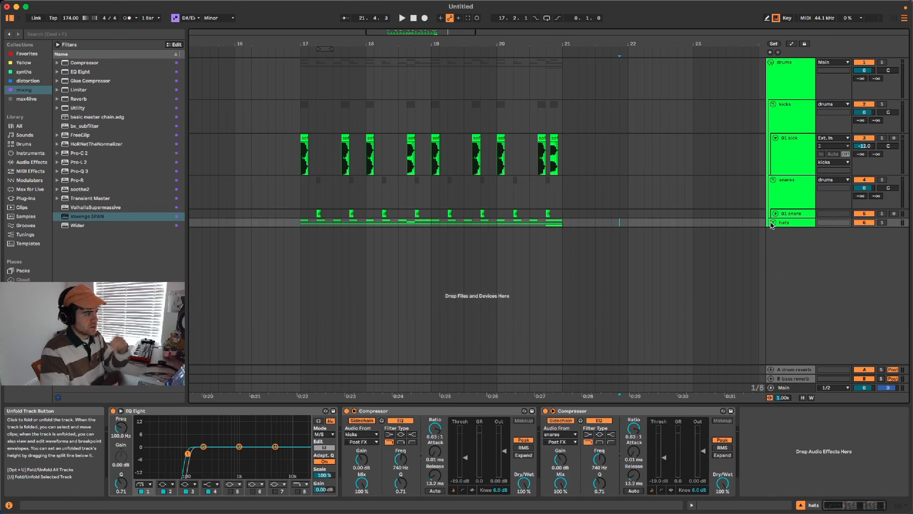
# Enable the eighth EQ Eight filter on the 01 kick track as a 1000 Hz low-pass and solo the track.
pyautogui.click(796, 163)
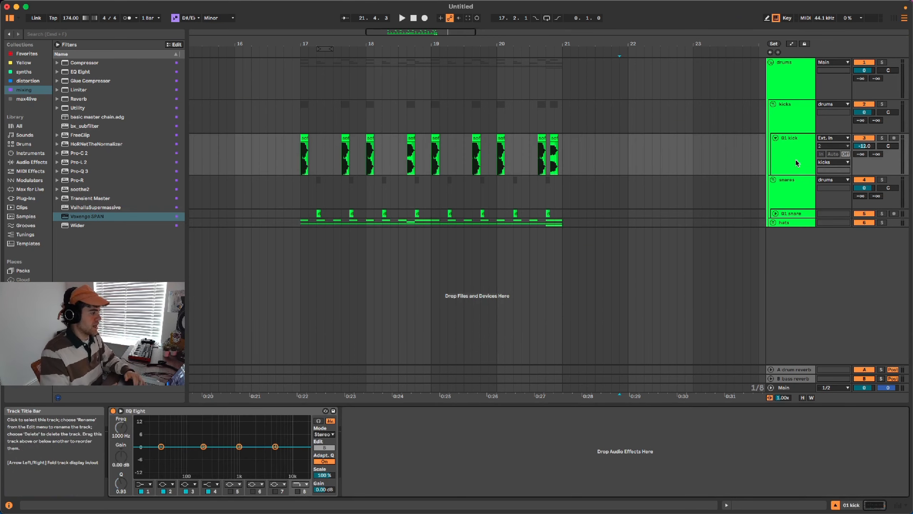
pyautogui.click(298, 491)
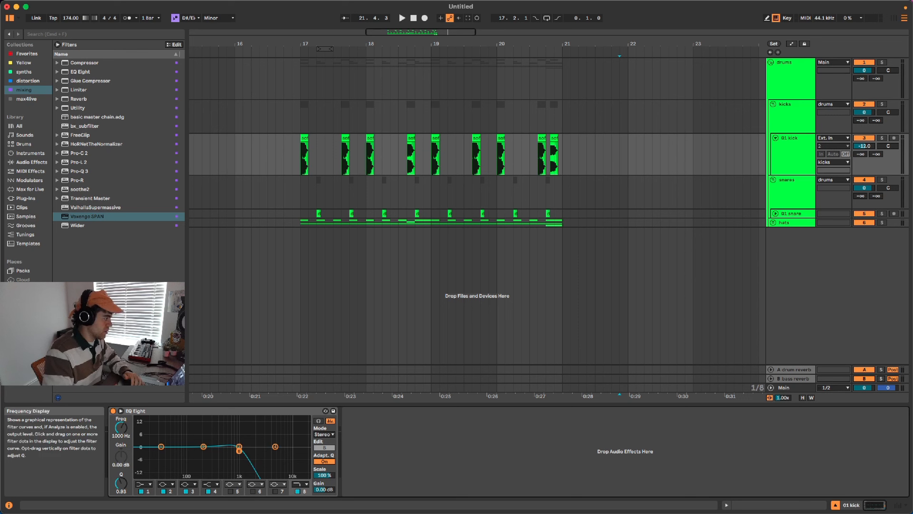
pyautogui.press('s')
# Loop playback over the four bars from 17.1.1 to 21.1.1 and show the 01 kick track's devices again.
pyautogui.press('space')
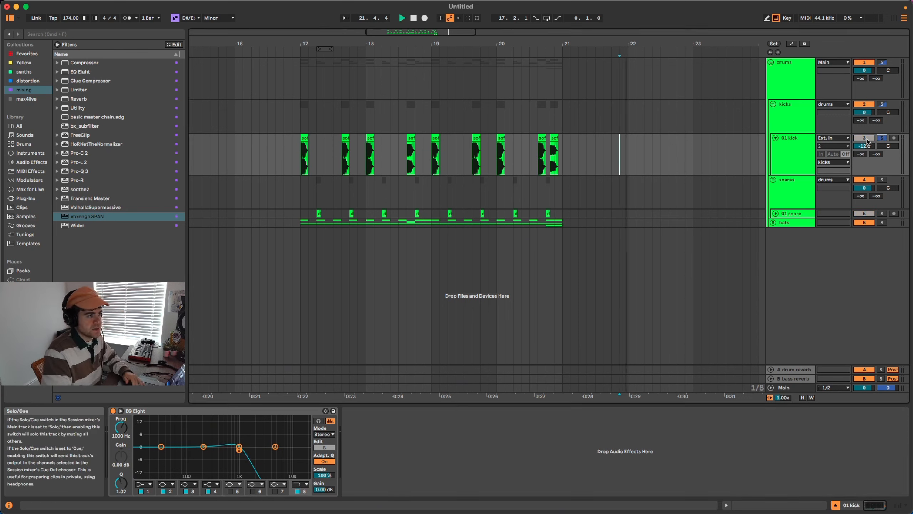
pyautogui.moveTo(305, 199); pyautogui.dragTo(562, 197)
pyautogui.press('super+l')
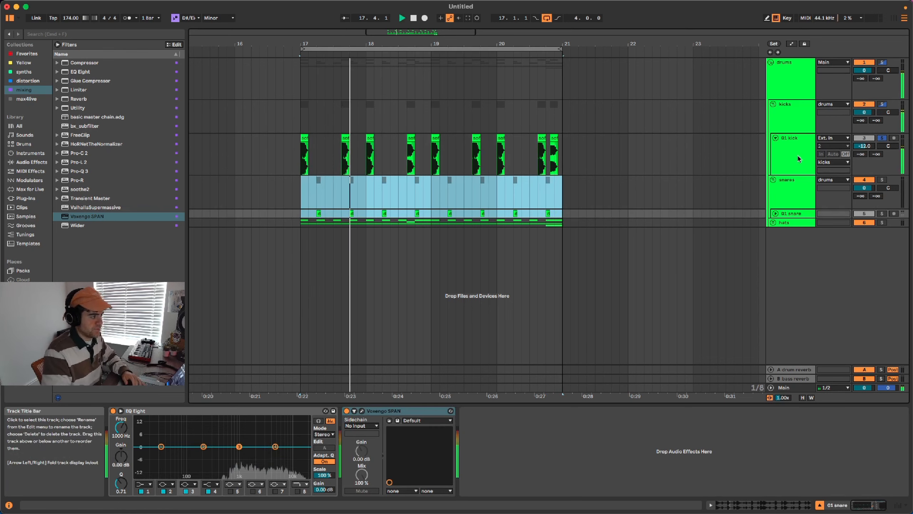
pyautogui.click(798, 159)
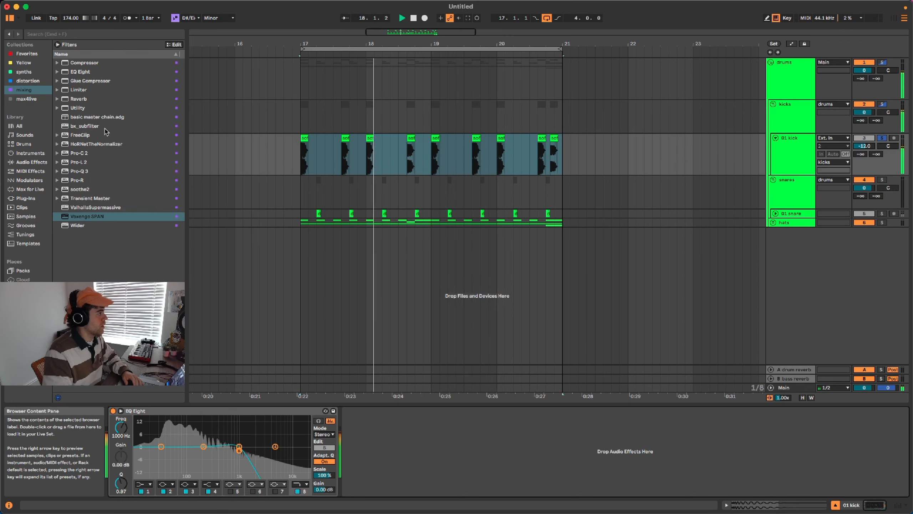
# Add Wider from the mixing collection after EQ Eight on the 01 kick track and listen to the loop.
pyautogui.press('space')
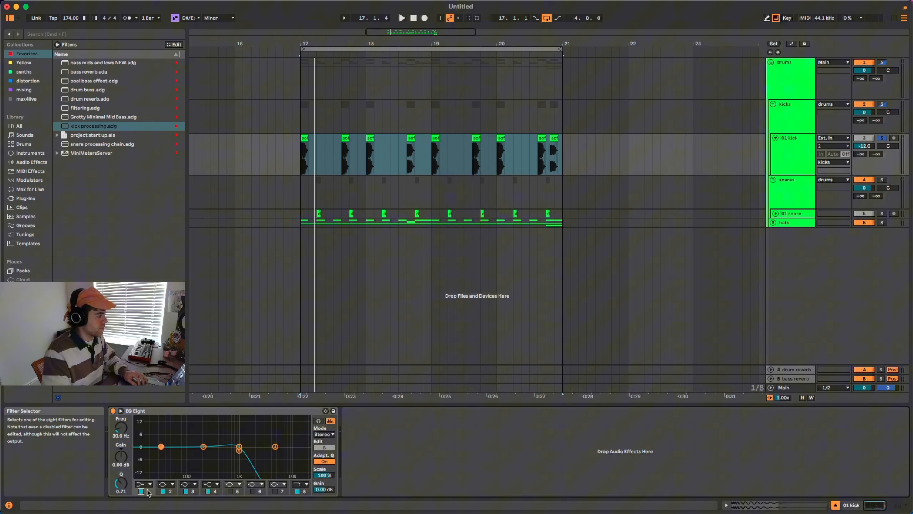
pyautogui.click(416, 471)
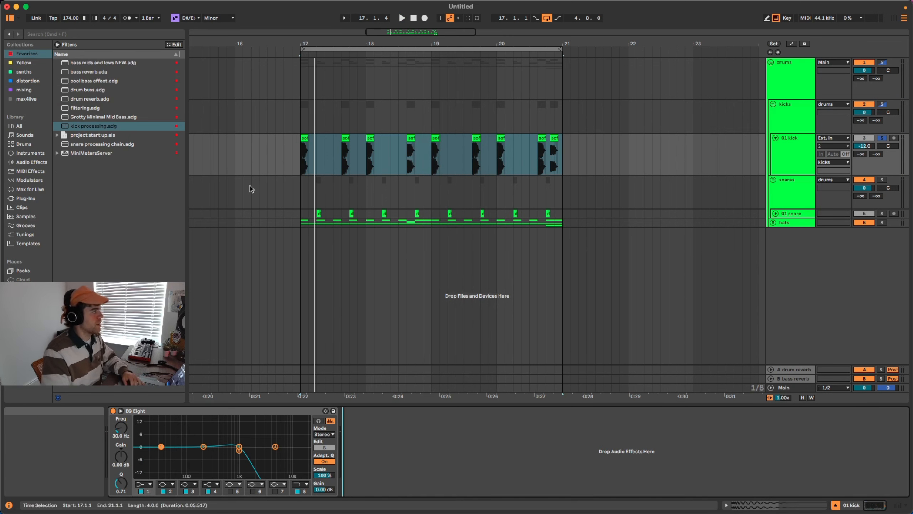
pyautogui.click(24, 89)
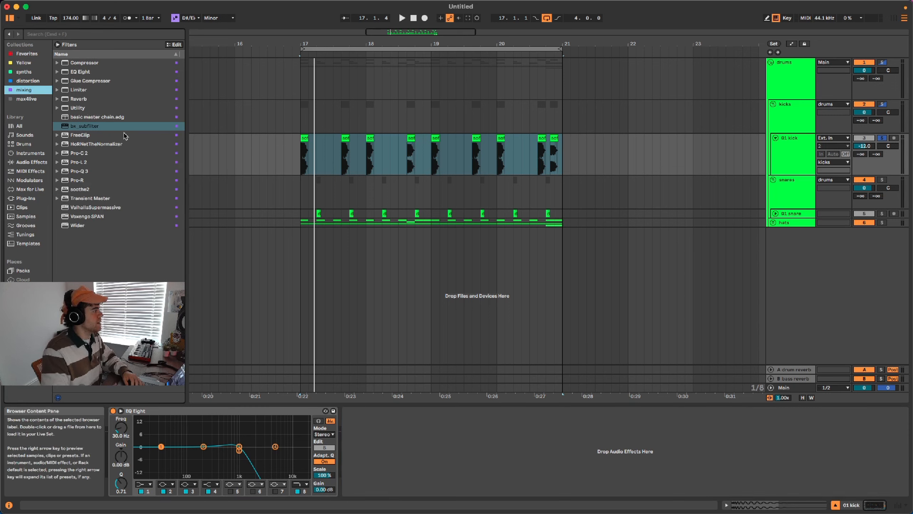
pyautogui.moveTo(93, 224); pyautogui.dragTo(283, 283)
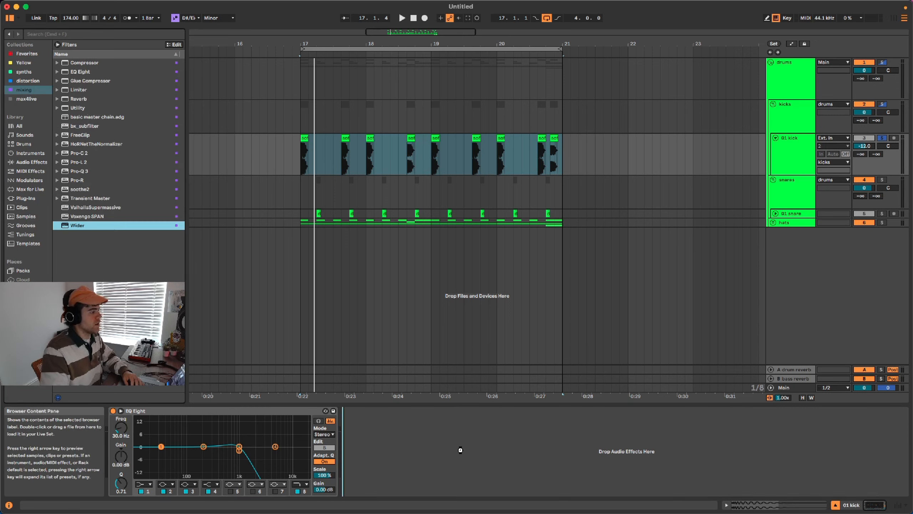
pyautogui.moveTo(460, 450); pyautogui.dragTo(461, 450)
pyautogui.press('space')
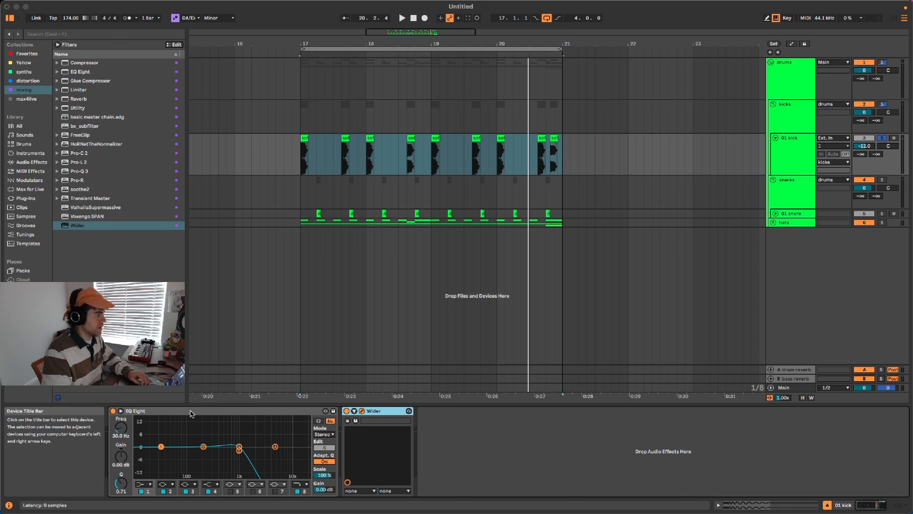
# Duplicate the kick's EQ Eight and move the copy behind Wider at the end of the device chain.
pyautogui.click(211, 411)
pyautogui.press('super+d')
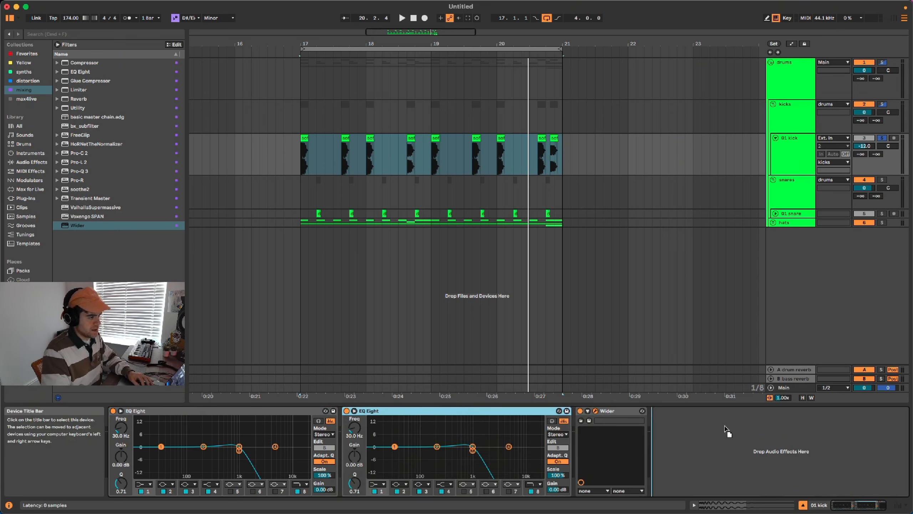
pyautogui.moveTo(725, 430); pyautogui.dragTo(723, 431)
# Switch the second EQ Eight to M/S mode and enable its first side filter as a steep low-cut at 120 Hz.
pyautogui.click(634, 434)
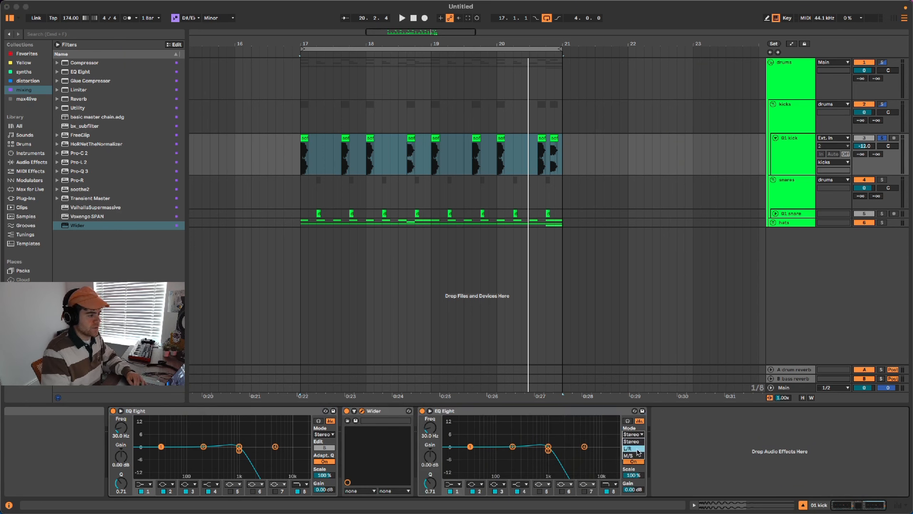
pyautogui.click(634, 455)
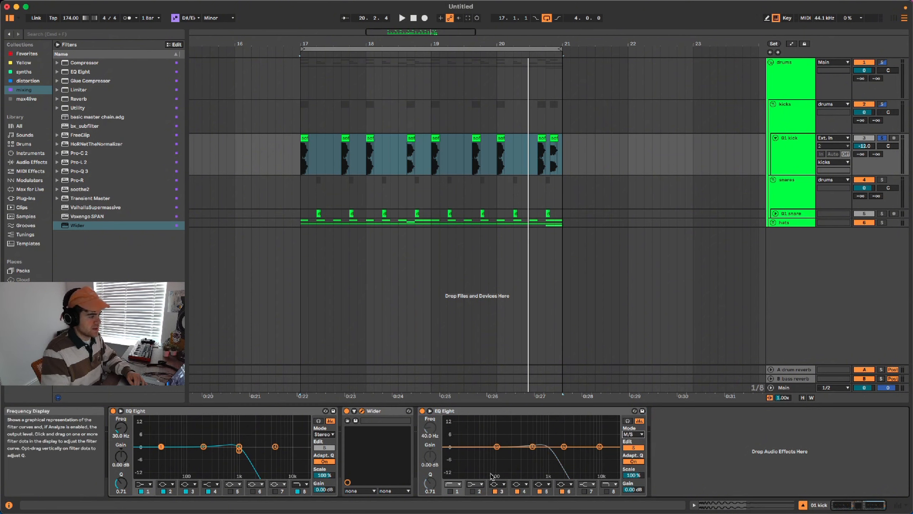
pyautogui.click(451, 492)
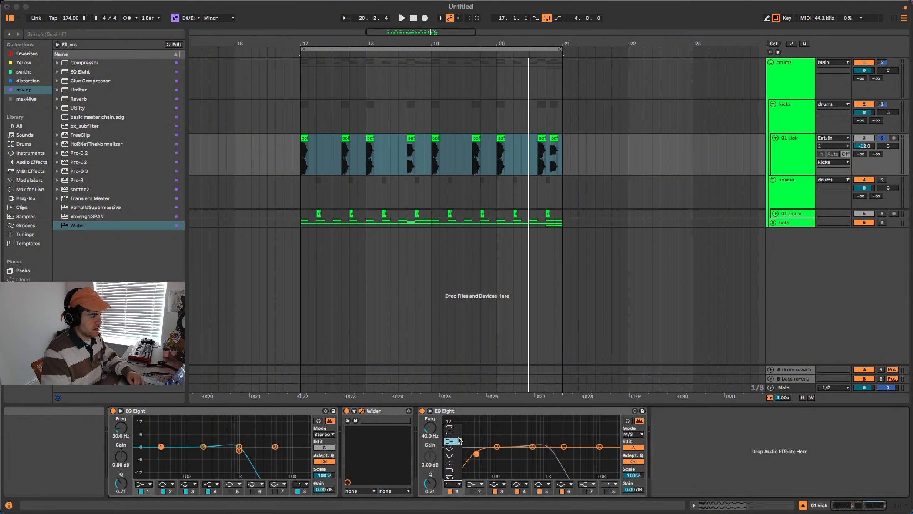
pyautogui.click(453, 484)
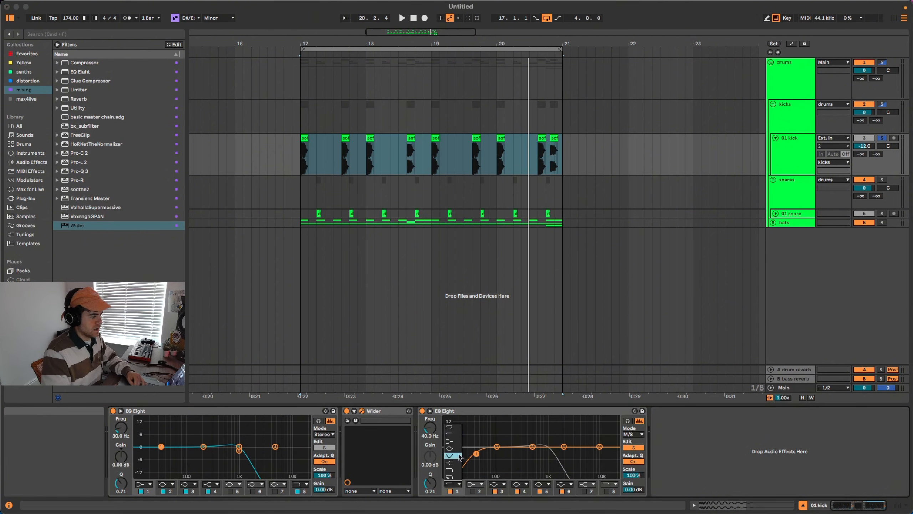
pyautogui.click(457, 430)
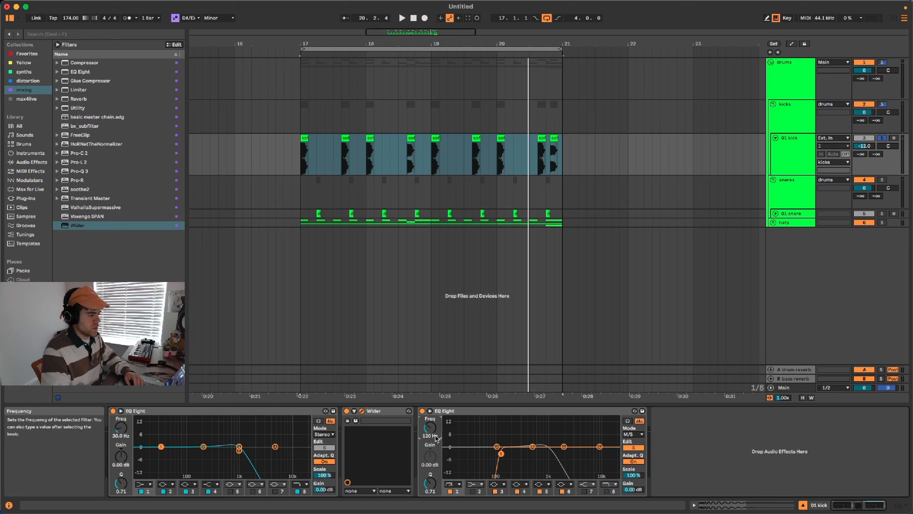
# Play the loop and set the width in the 01 kick's Wider to about 24%.
pyautogui.press('space')
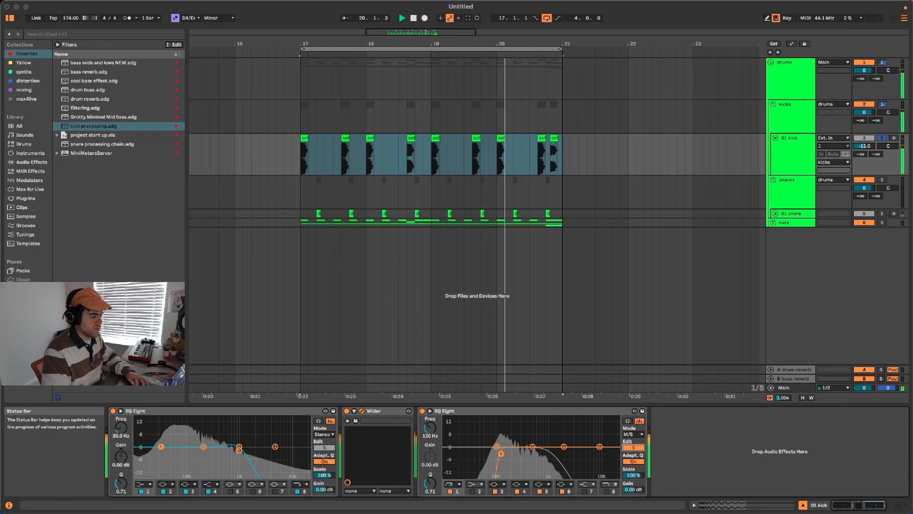
pyautogui.press('space')
pyautogui.moveTo(550, 77); pyautogui.dragTo(540, 116)
pyautogui.press('space')
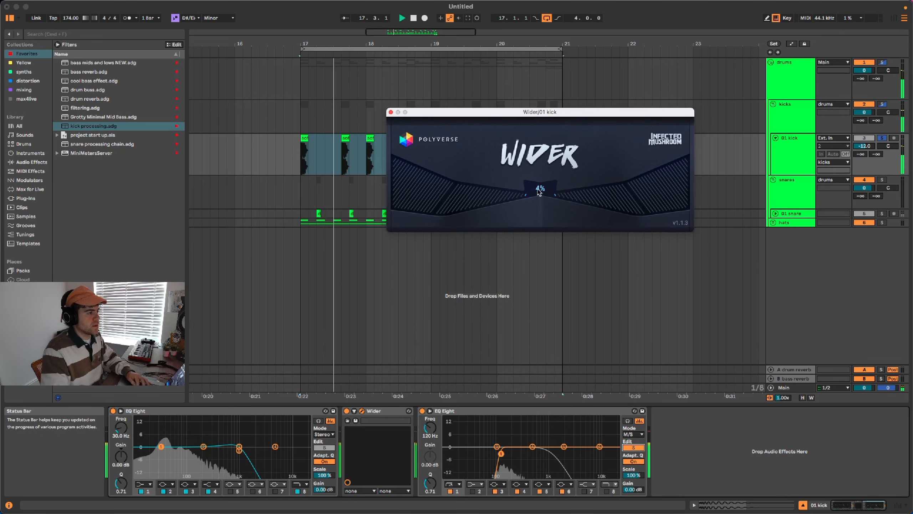
pyautogui.scroll(-2, 535, 168)
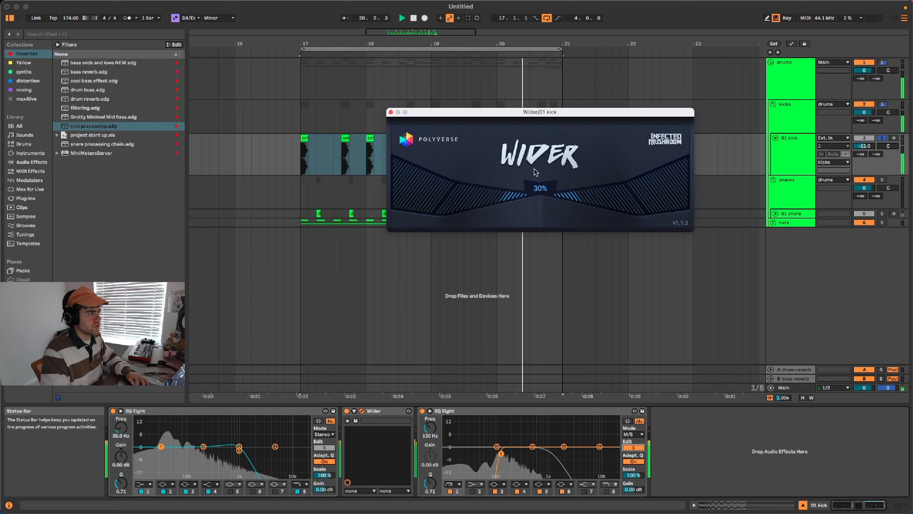
pyautogui.moveTo(549, 189); pyautogui.dragTo(545, 196)
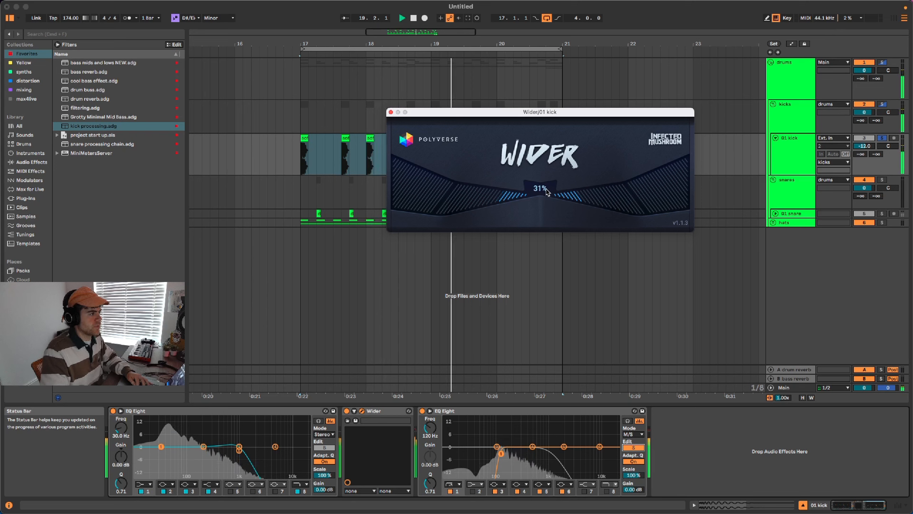
pyautogui.moveTo(544, 195); pyautogui.dragTo(545, 194)
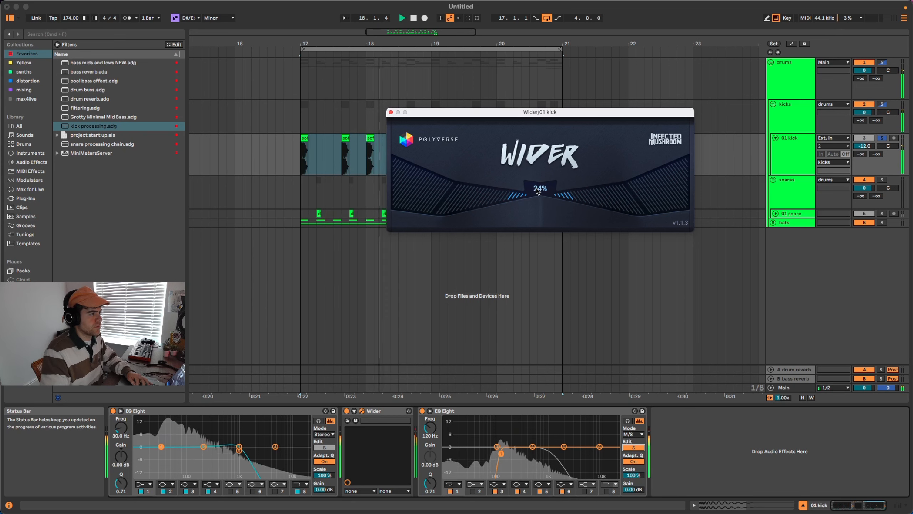
pyautogui.click(391, 112)
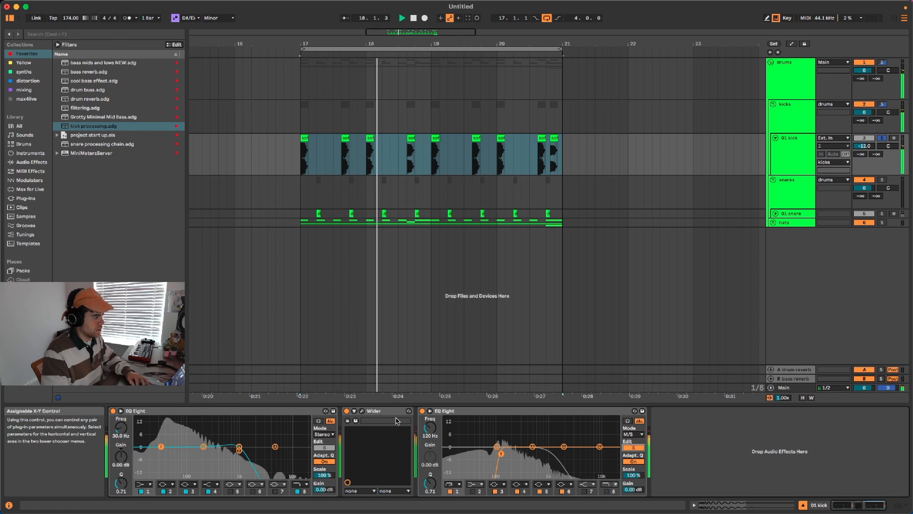
# Lower the output gain of the kick's first EQ Eight to -3 dB and stop playback.
pyautogui.click(324, 489)
pyautogui.write('-2')
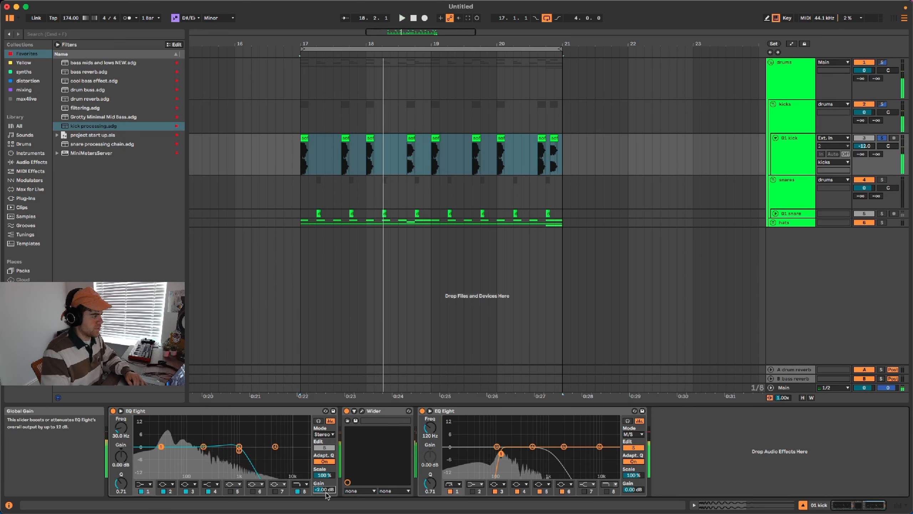
pyautogui.press('Return')
pyautogui.press('space')
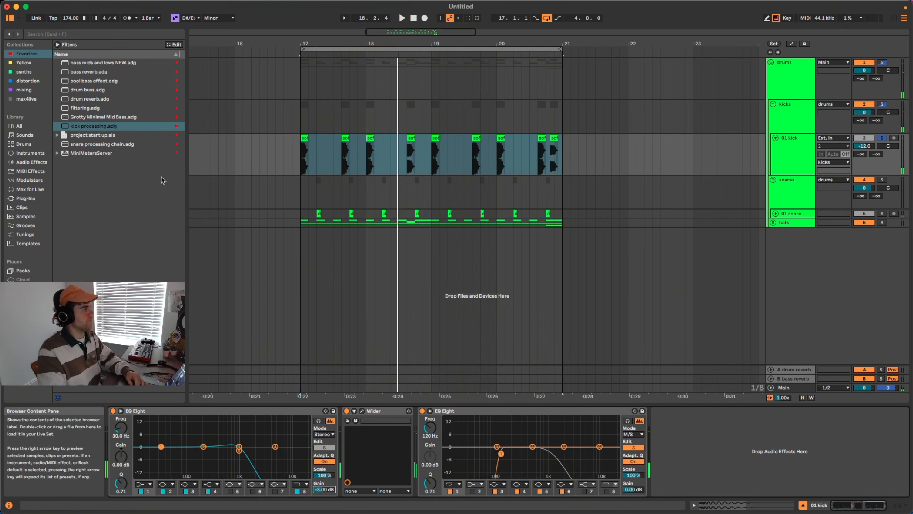
# Insert Saturation Knob from the distortion collection between Wider and the second EQ Eight on 01 kick, and apply slight saturation during playback.
pyautogui.click(31, 89)
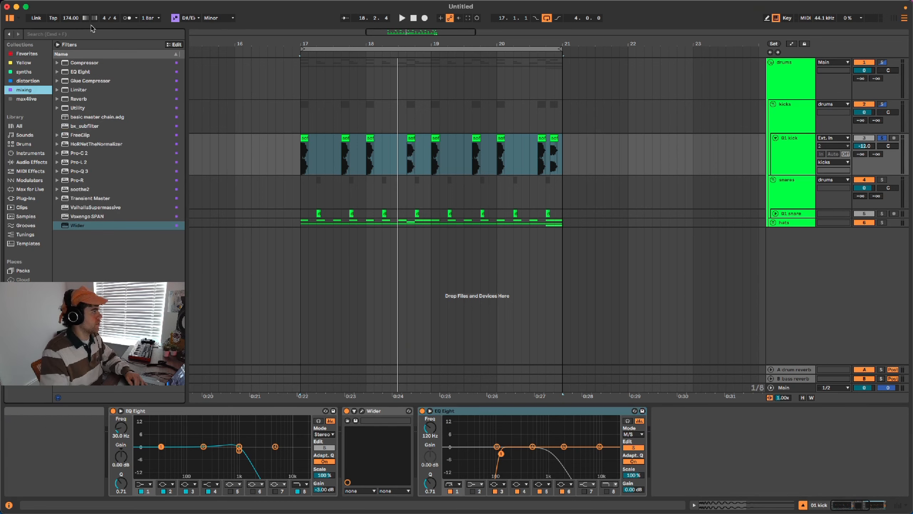
pyautogui.click(38, 81)
pyautogui.click(82, 72)
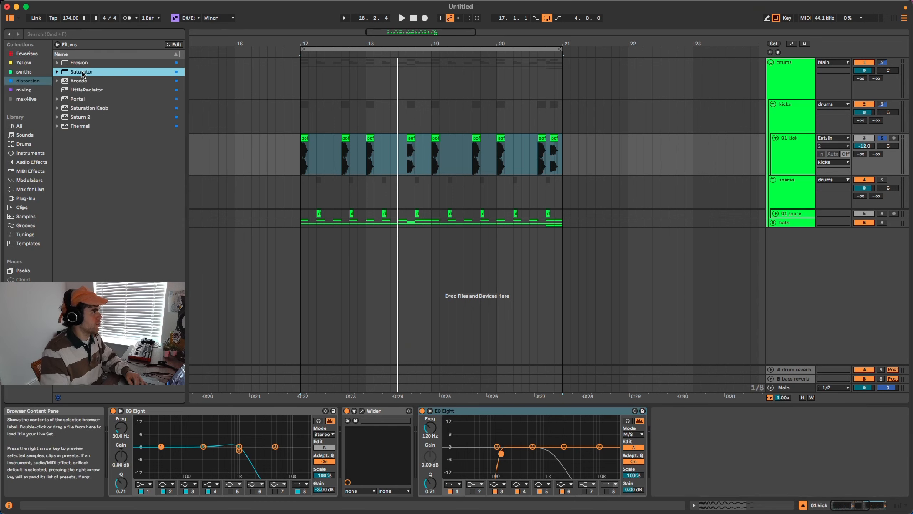
pyautogui.click(87, 108)
pyautogui.moveTo(404, 392); pyautogui.dragTo(415, 424)
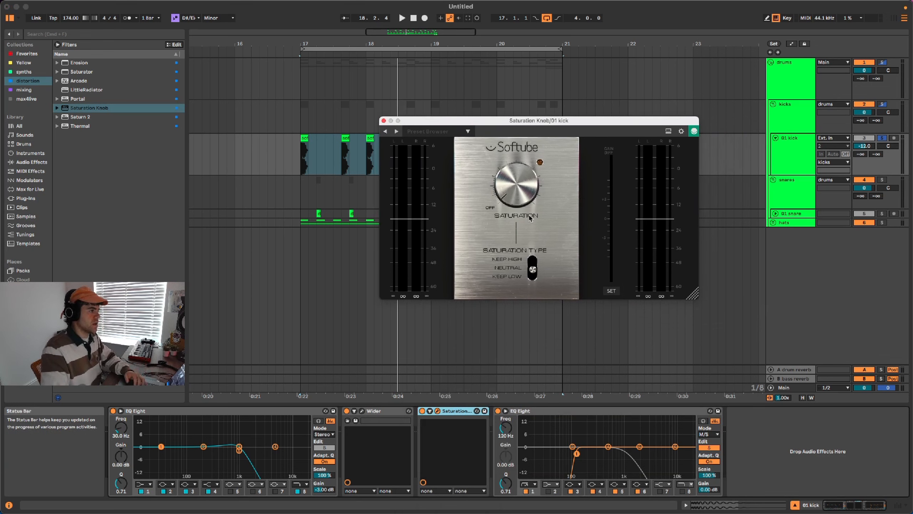
pyautogui.press('space')
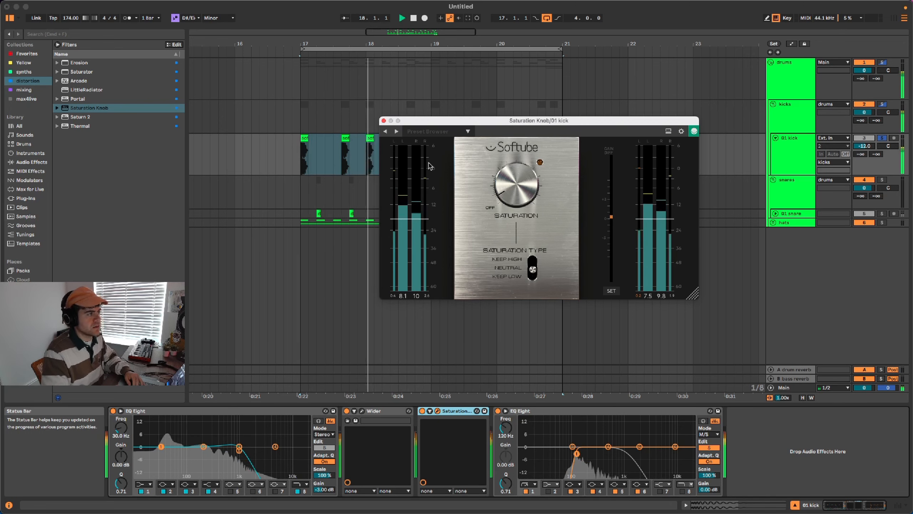
pyautogui.click(383, 122)
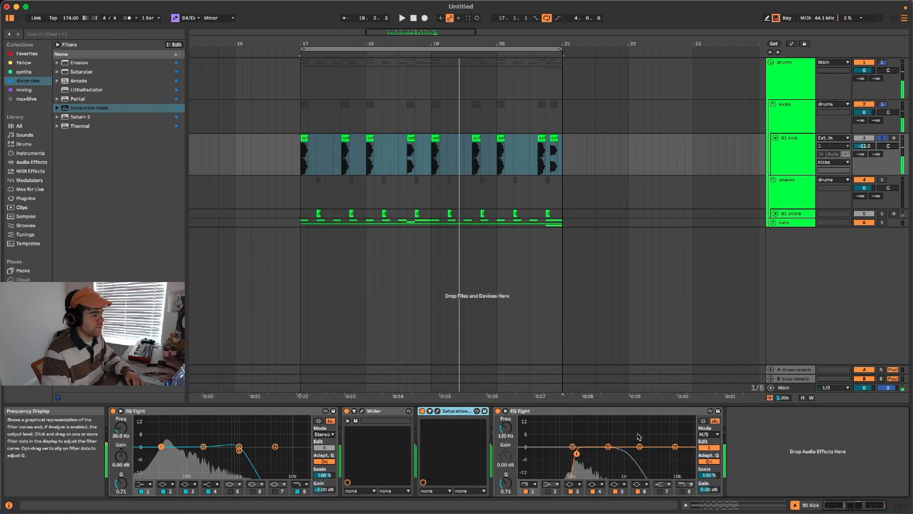
# Compare the kick with all its devices bypassed and enabled during playback, leaving the whole chain on.
pyautogui.click(172, 425)
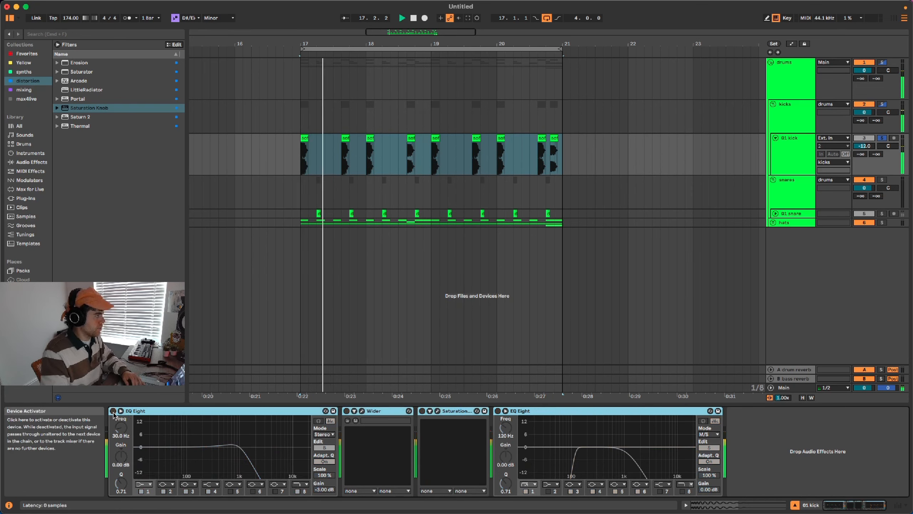
pyautogui.click(113, 413)
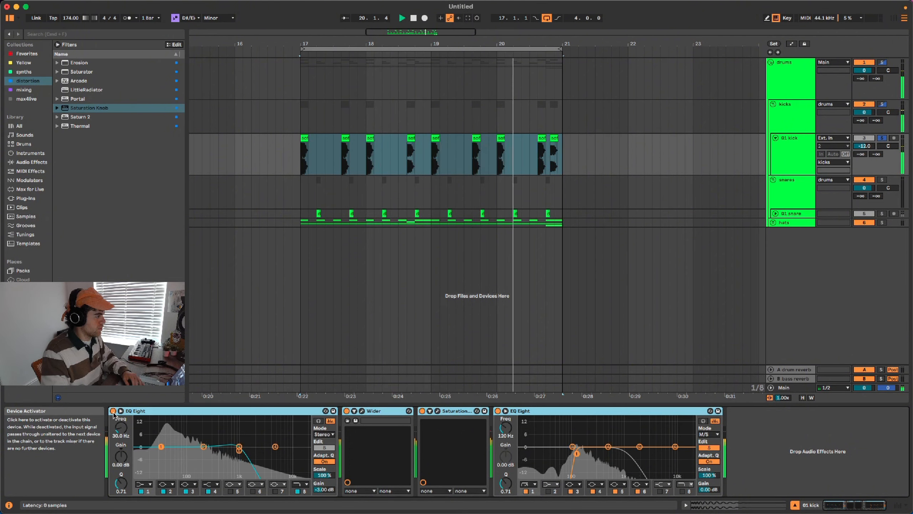
pyautogui.click(113, 413)
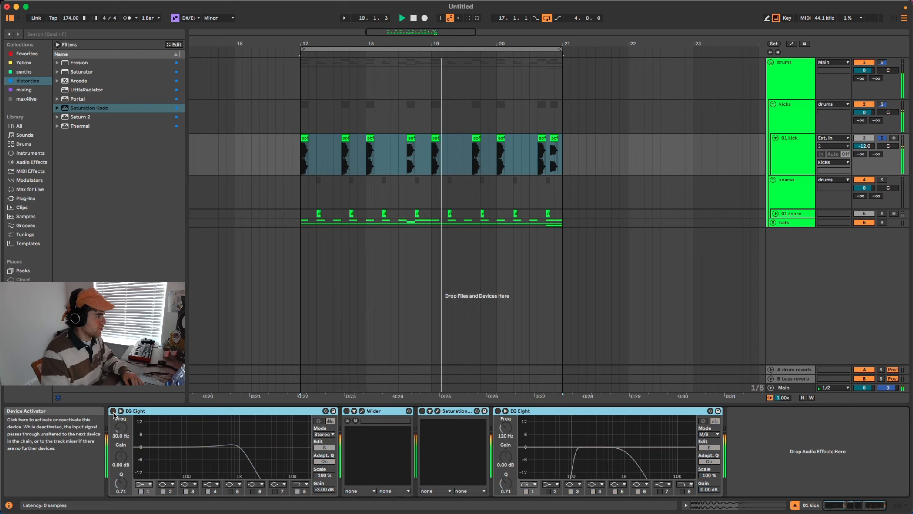
pyautogui.click(113, 413)
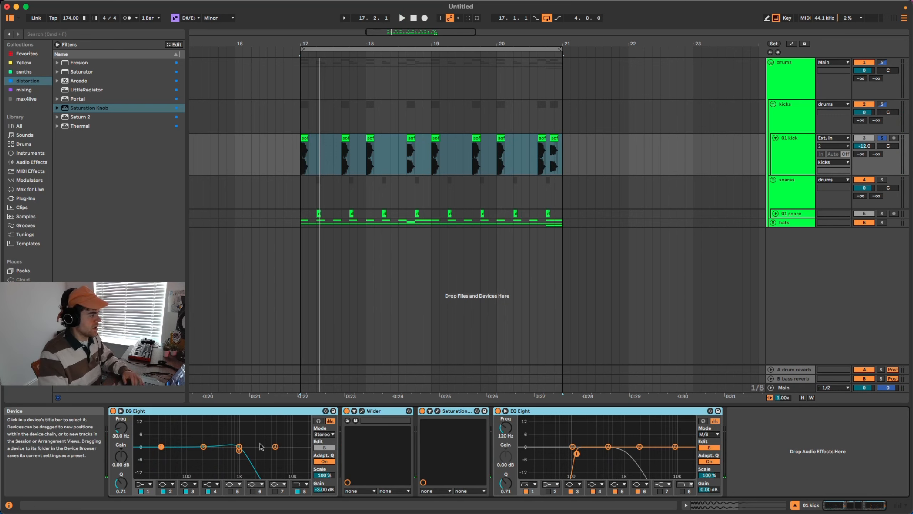
pyautogui.press('space')
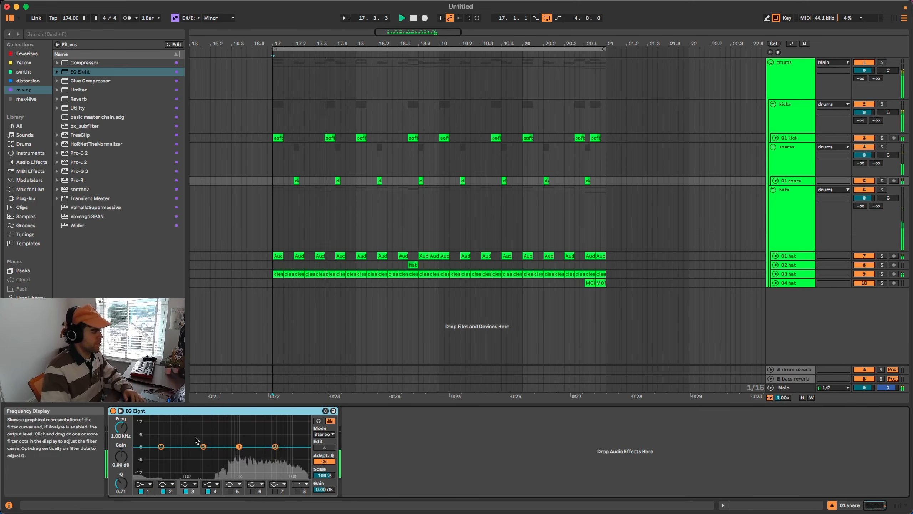
# Turn filter 1 of the 01 snare's EQ Eight into a steep low-cut at about 114 Hz and play the loop.
pyautogui.click(150, 484)
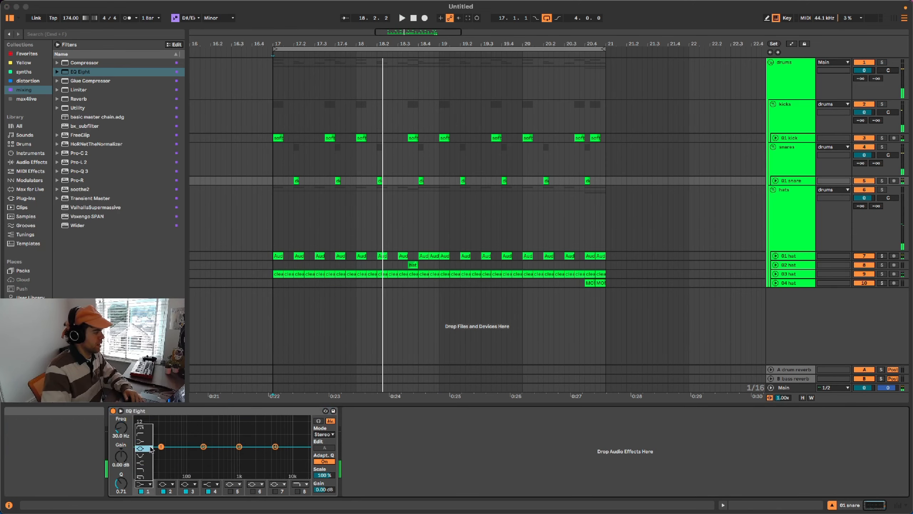
pyautogui.click(146, 431)
pyautogui.moveTo(161, 453); pyautogui.dragTo(190, 454)
pyautogui.press('space')
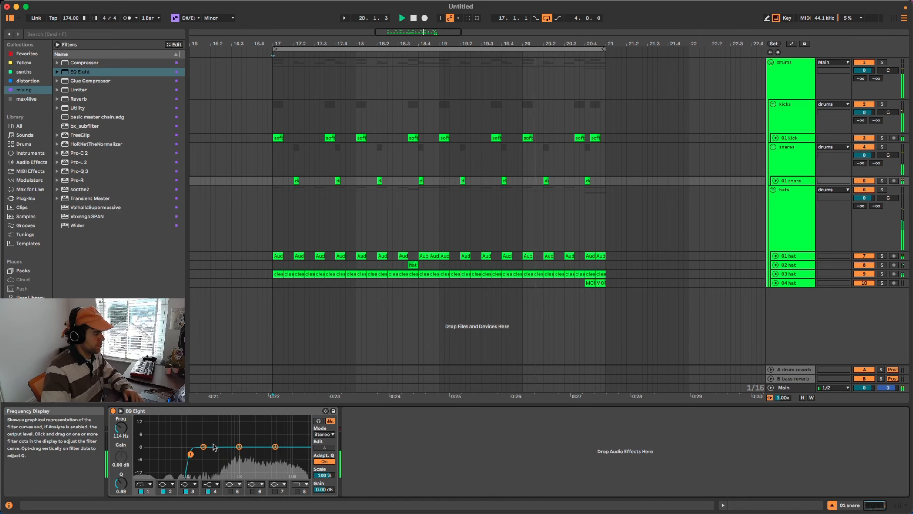
# Boost the snare about 2.4 dB near 300 Hz, dip it about 1.1 dB near 1.9 kHz, and raise the high shelf about 1.1 dB.
pyautogui.moveTo(203, 446); pyautogui.dragTo(211, 441)
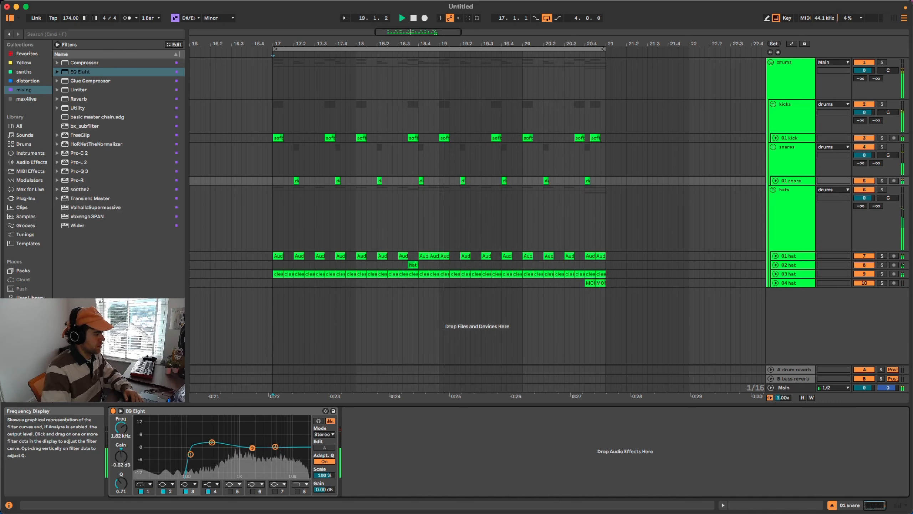
pyautogui.moveTo(253, 448); pyautogui.dragTo(253, 449)
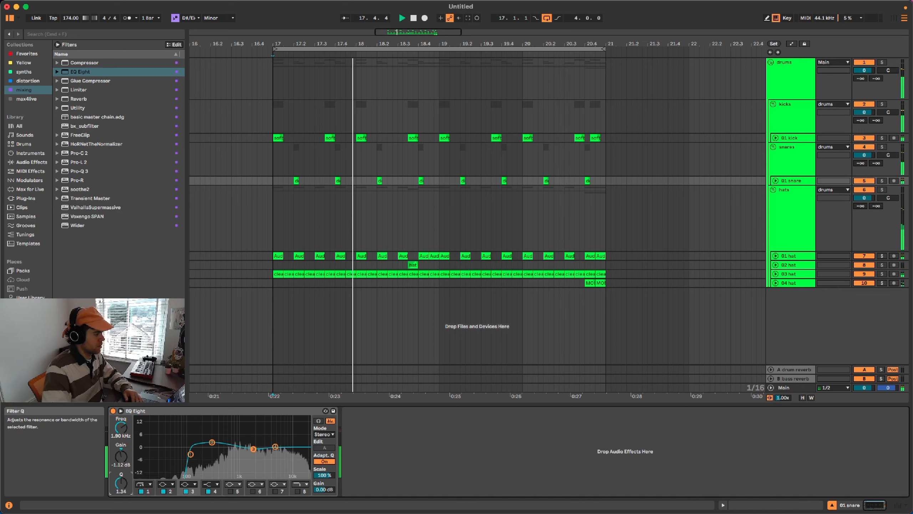
pyautogui.click(275, 446)
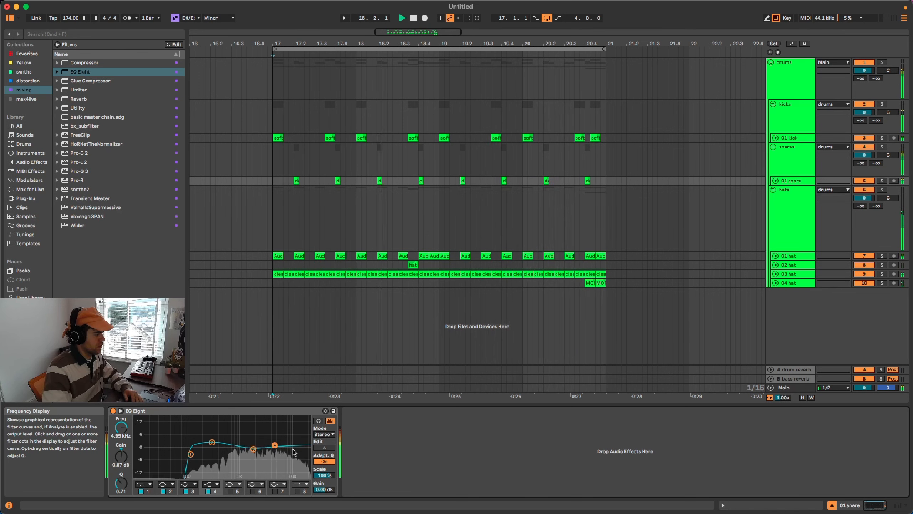
pyautogui.click(253, 449)
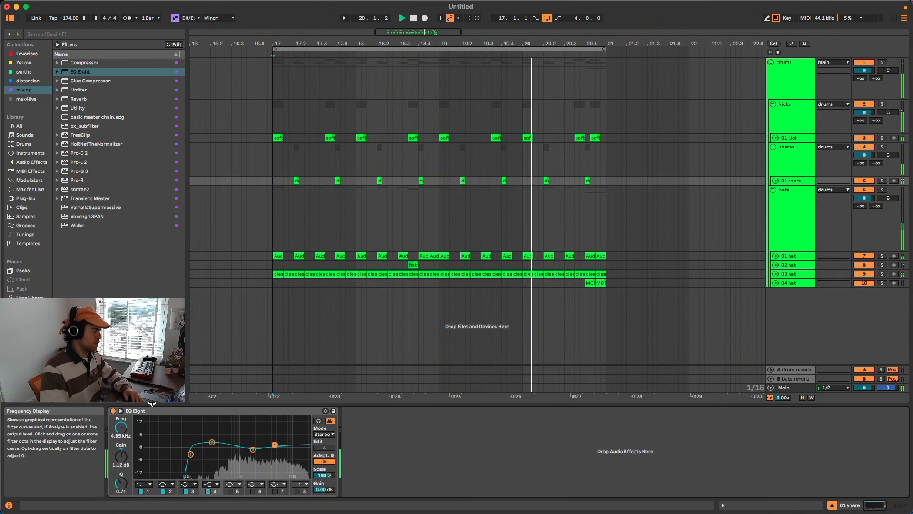
# Compare the snare with and without EQ Eight, fine-tune the high shelf to about 5.05 kHz and move the mid dip slightly lower in frequency.
pyautogui.click(113, 411)
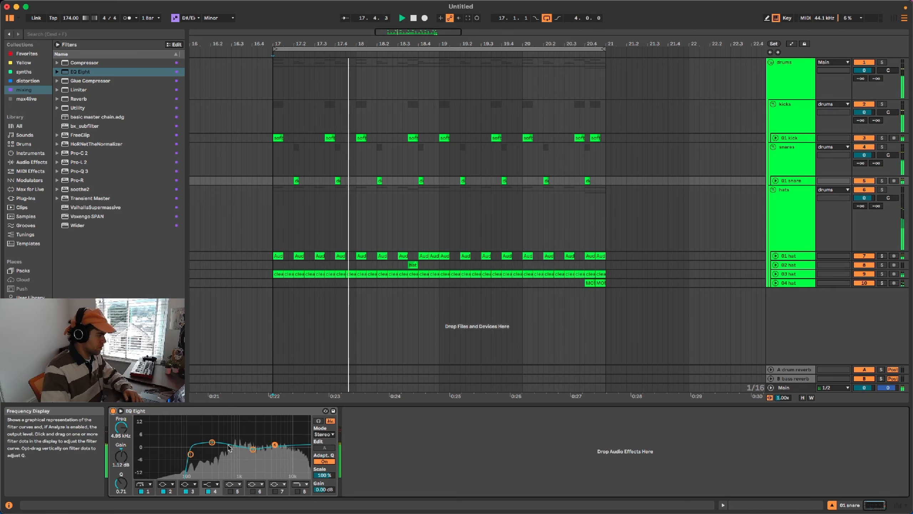
pyautogui.click(212, 442)
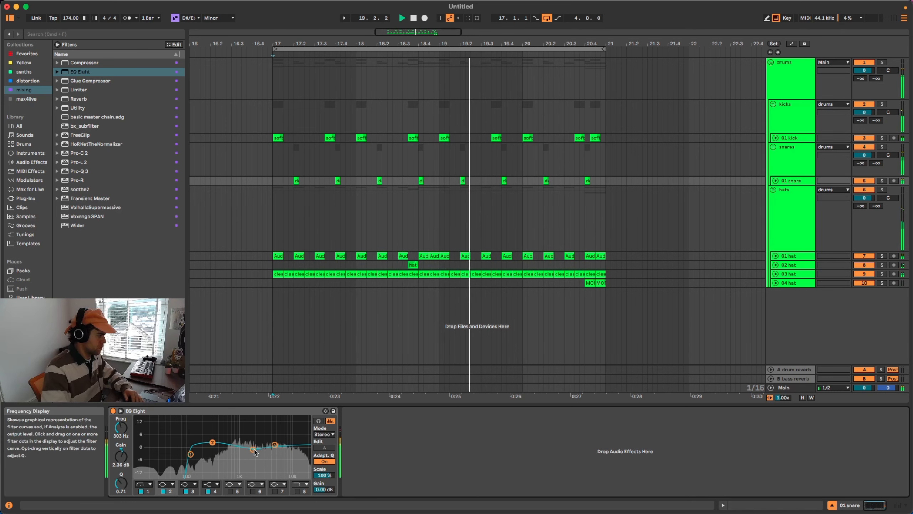
pyautogui.moveTo(253, 449); pyautogui.dragTo(276, 445)
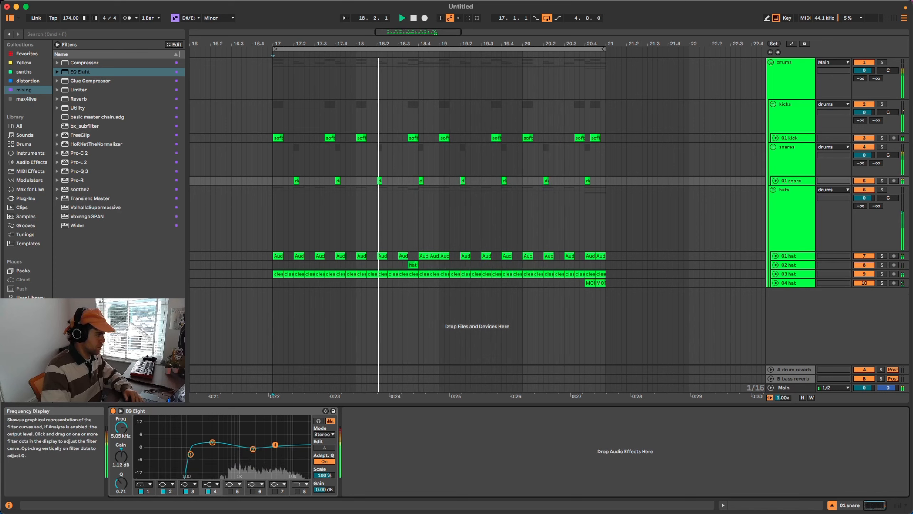
pyautogui.press('space')
pyautogui.press('space')
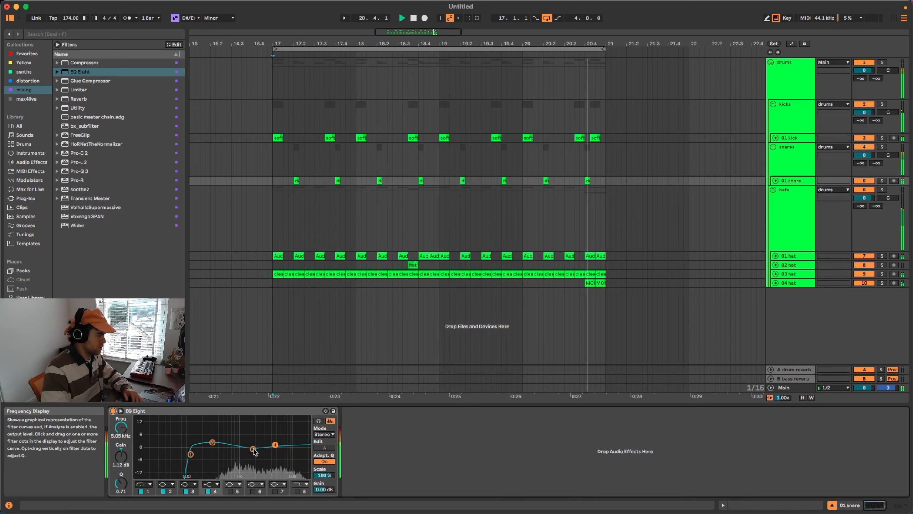
pyautogui.moveTo(253, 449); pyautogui.dragTo(251, 450)
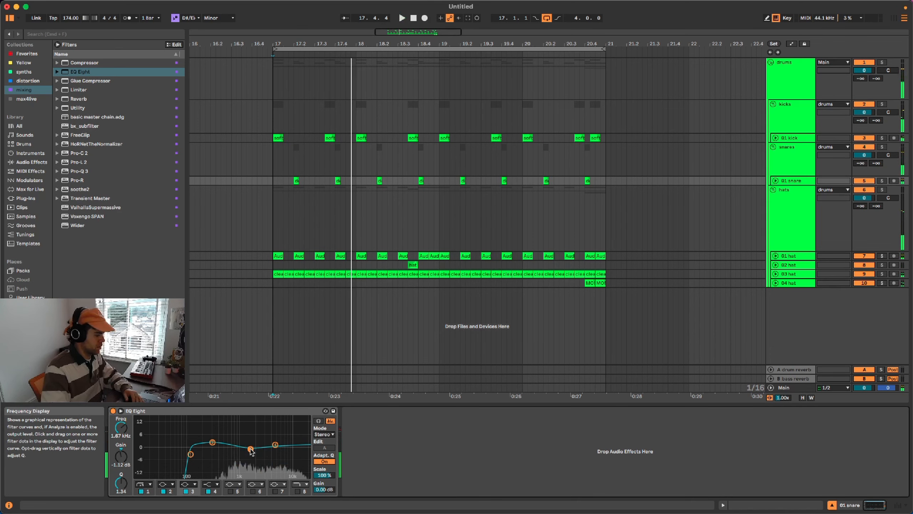
# Add Transient Master after the snare's EQ Eight, give it a slight attack boost and reduce sustain to -9%.
pyautogui.moveTo(90, 198); pyautogui.dragTo(396, 448)
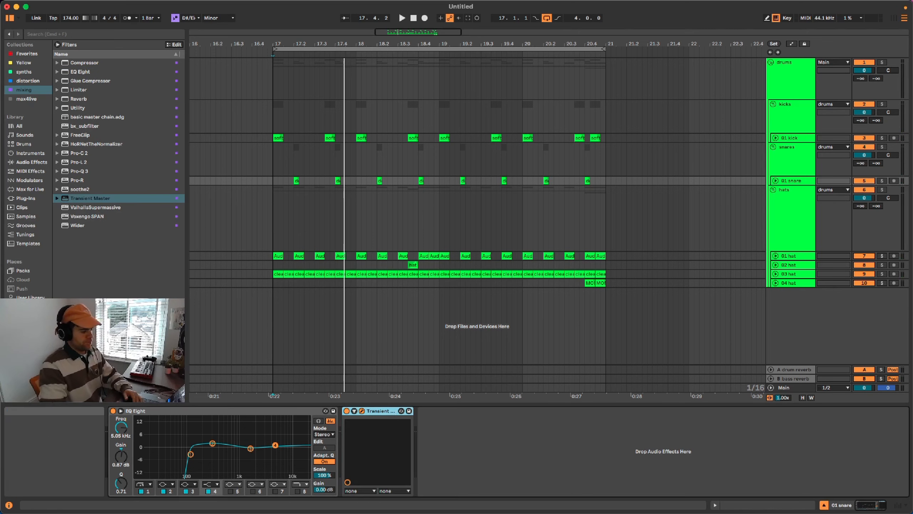
pyautogui.moveTo(504, 233); pyautogui.dragTo(505, 229)
pyautogui.press('space')
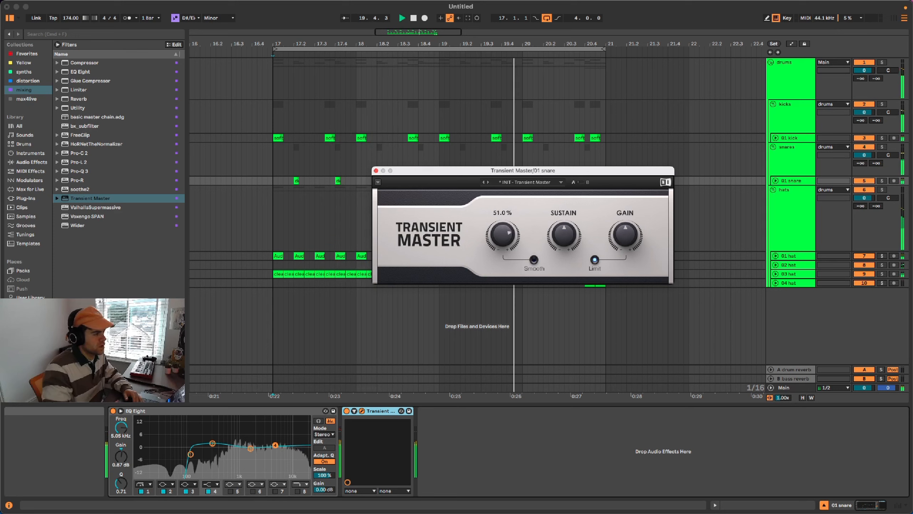
pyautogui.moveTo(505, 233); pyautogui.dragTo(504, 261)
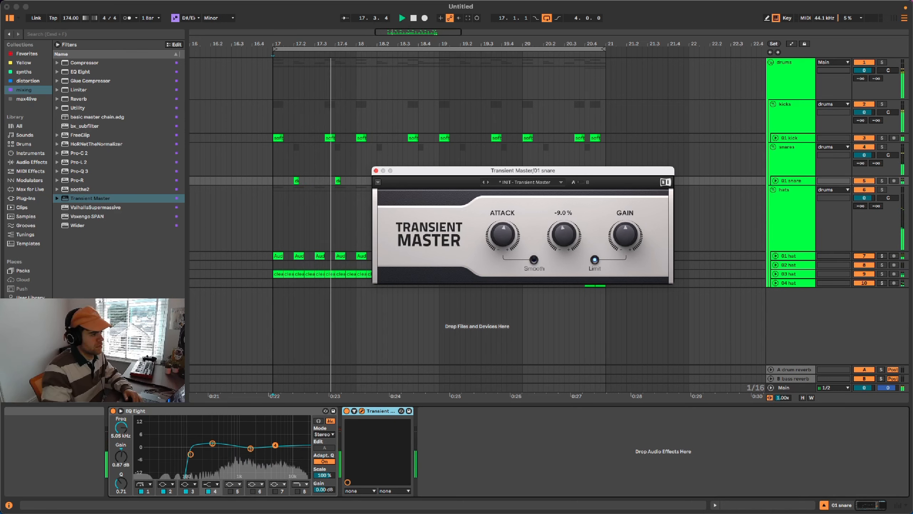
# Compare the snare with Transient Master bypassed and enabled, close the plug-in window and unfold the 01 snare track.
pyautogui.click(347, 412)
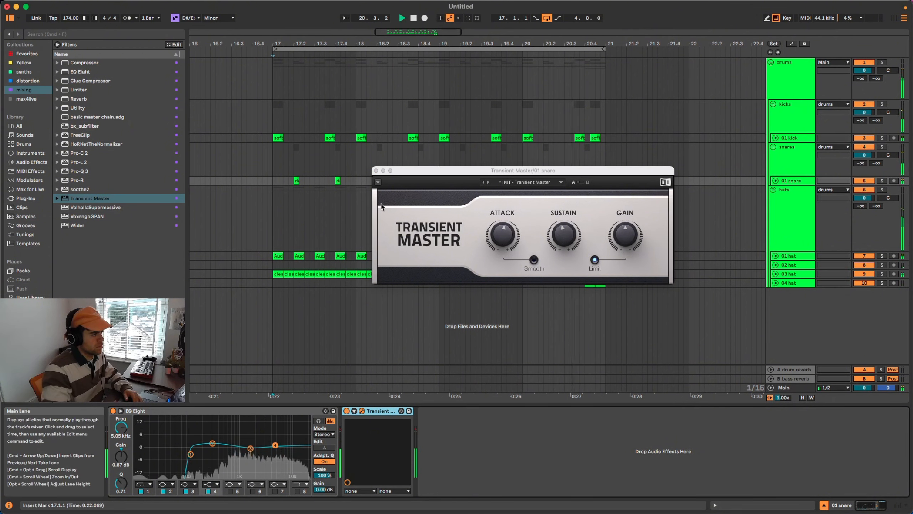
pyautogui.click(376, 171)
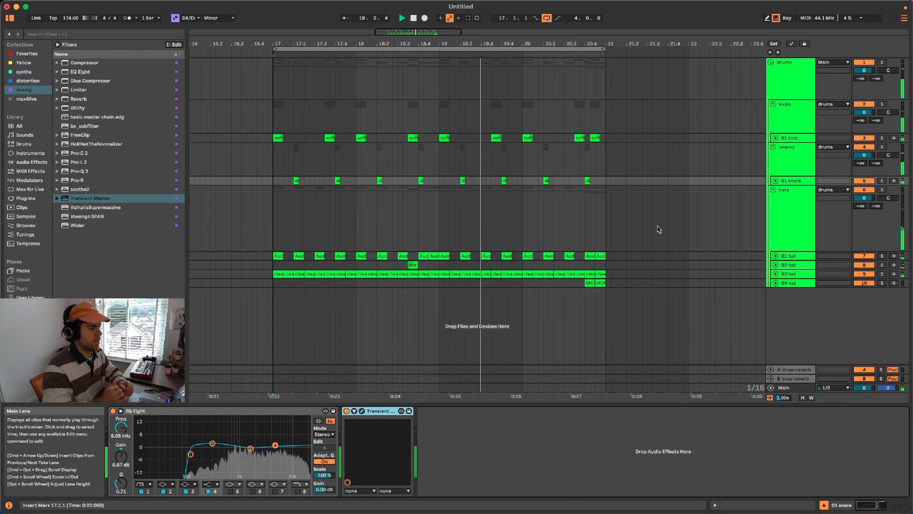
pyautogui.click(775, 180)
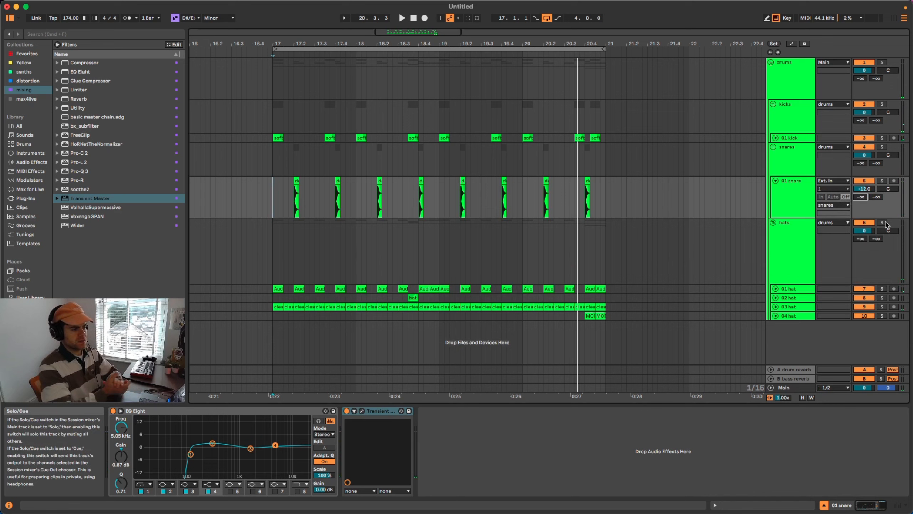
# Check the A drum reverb return's effects, set the 01 snare's send to it to -45 dB, and fold the snare track.
pyautogui.click(792, 370)
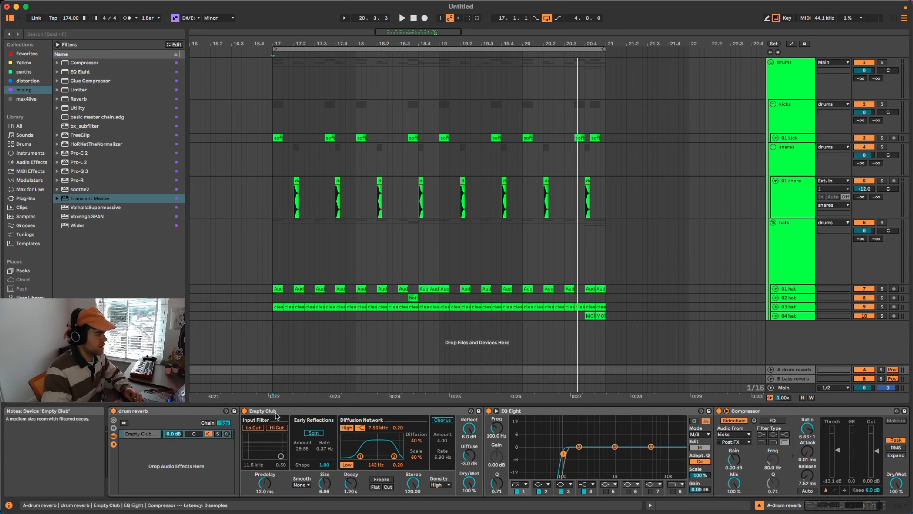
pyautogui.hscroll(3, 538, 449)
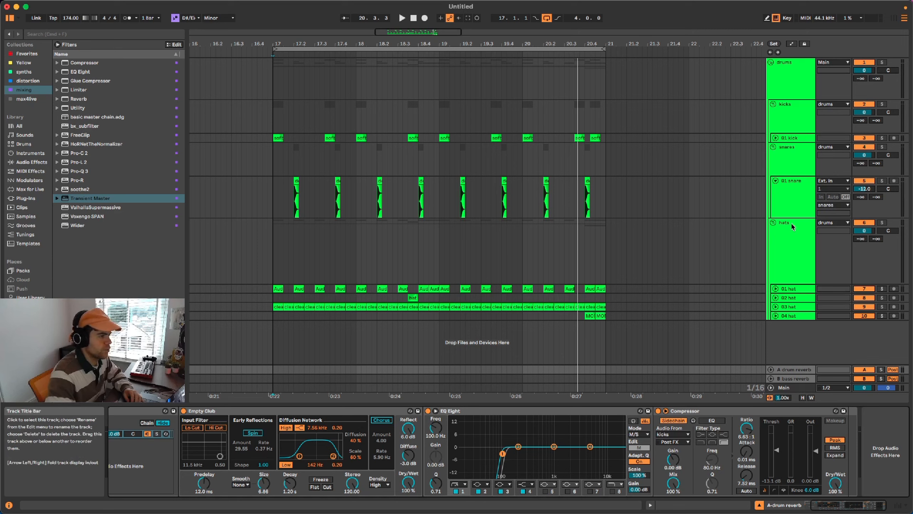
pyautogui.hscroll(-3, 589, 451)
pyautogui.hscroll(3, 589, 451)
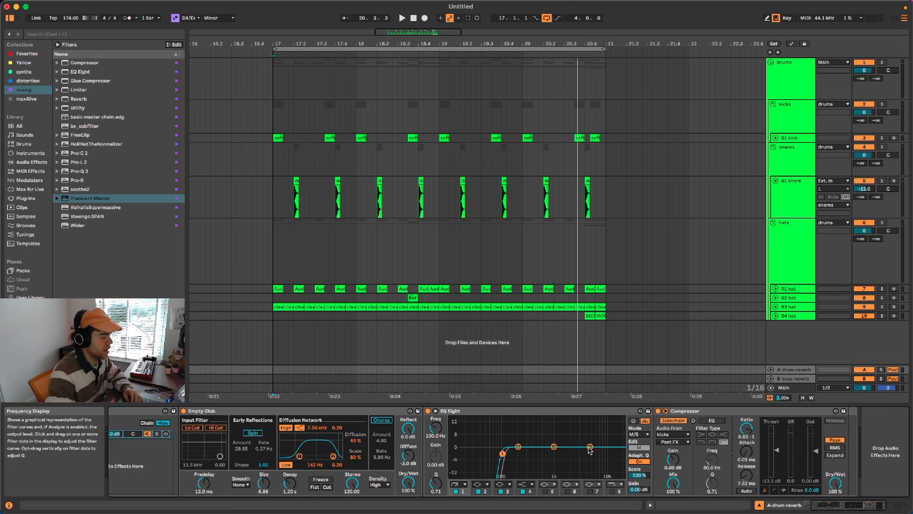
pyautogui.click(861, 197)
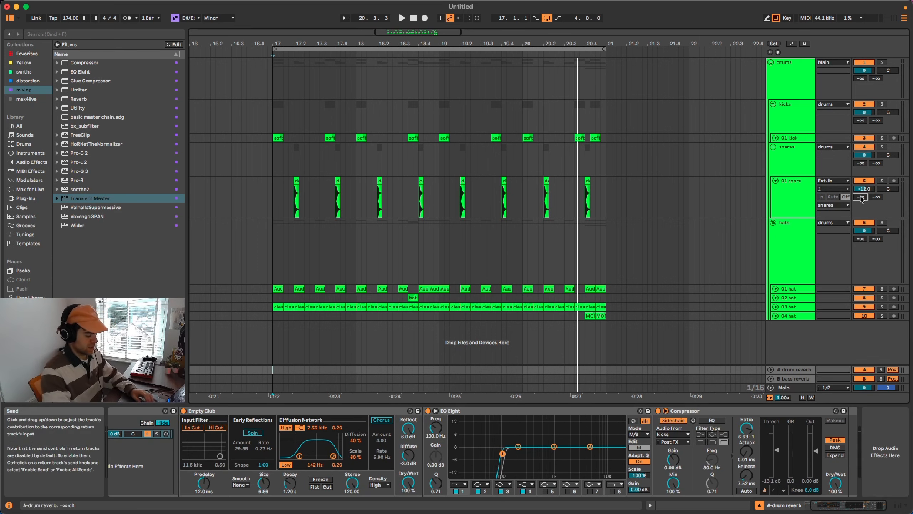
pyautogui.press('space')
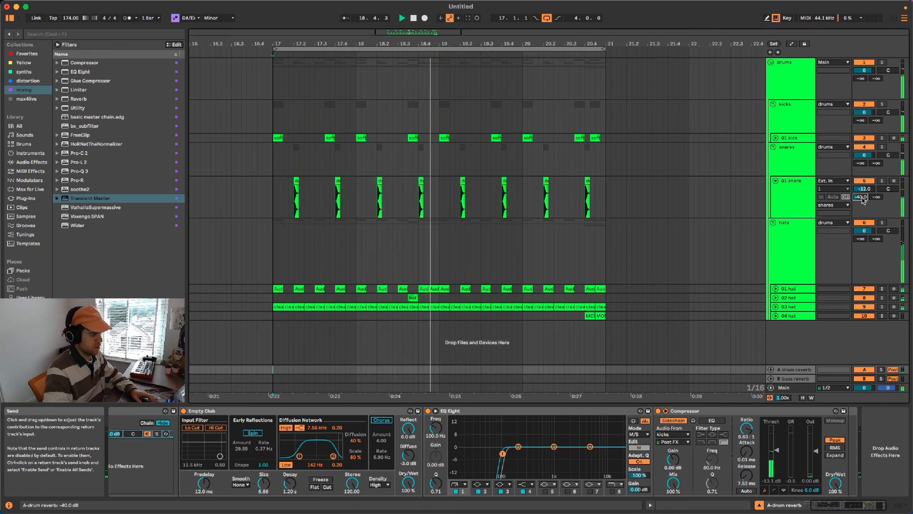
pyautogui.write('-45')
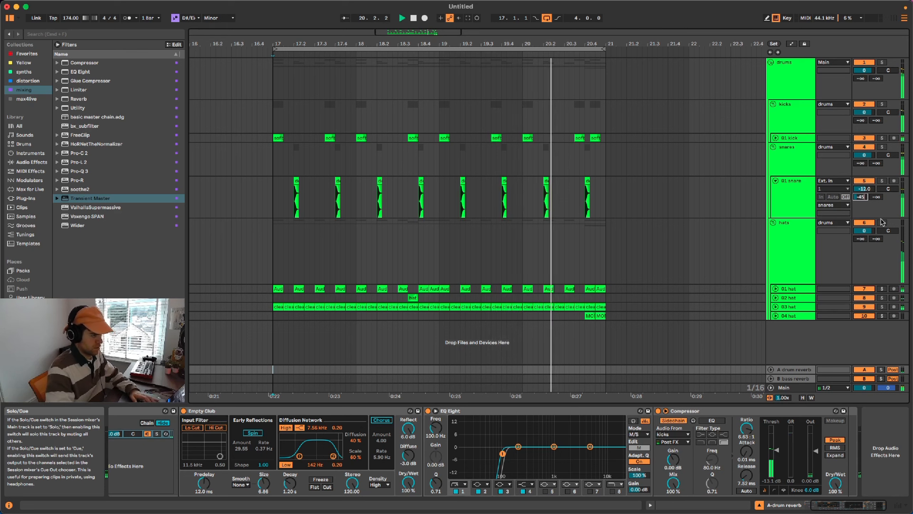
pyautogui.press('Return')
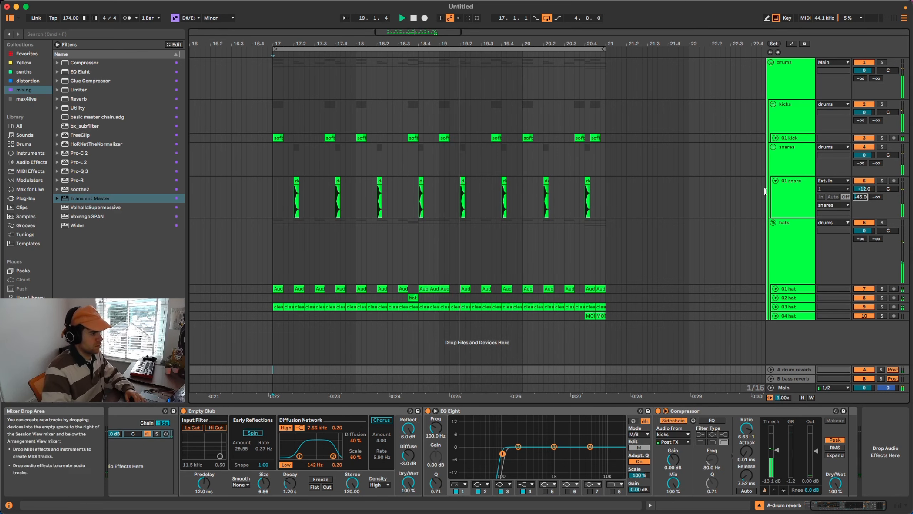
pyautogui.click(775, 181)
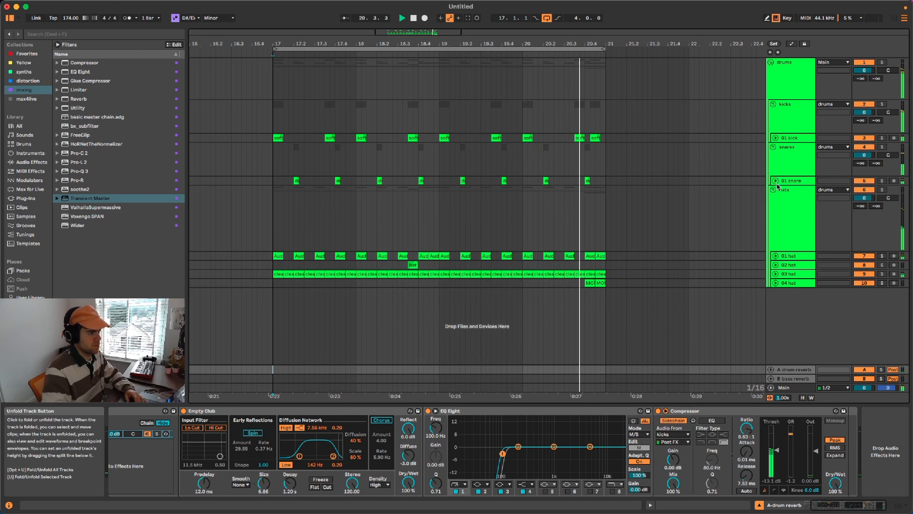
# Add Saturn 2 from the distortion collection after Transient Master on the 01 snare track.
pyautogui.click(782, 213)
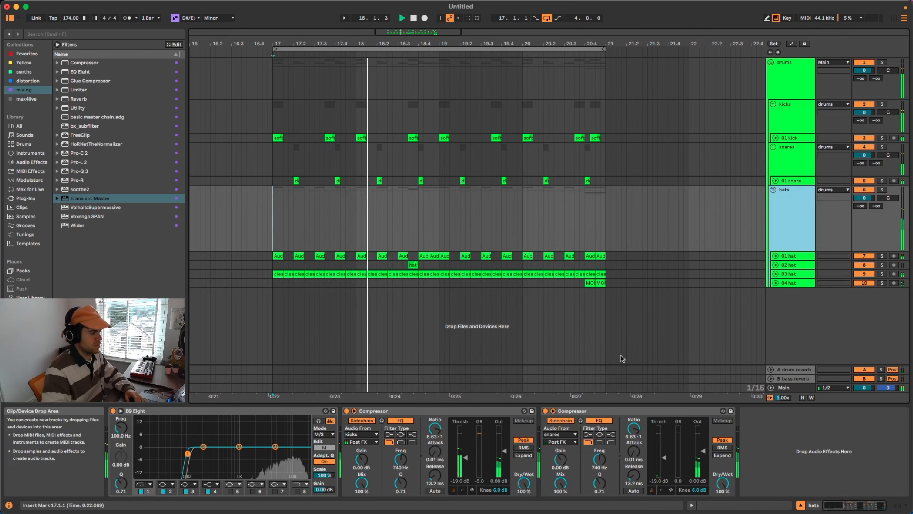
pyautogui.press('Up')
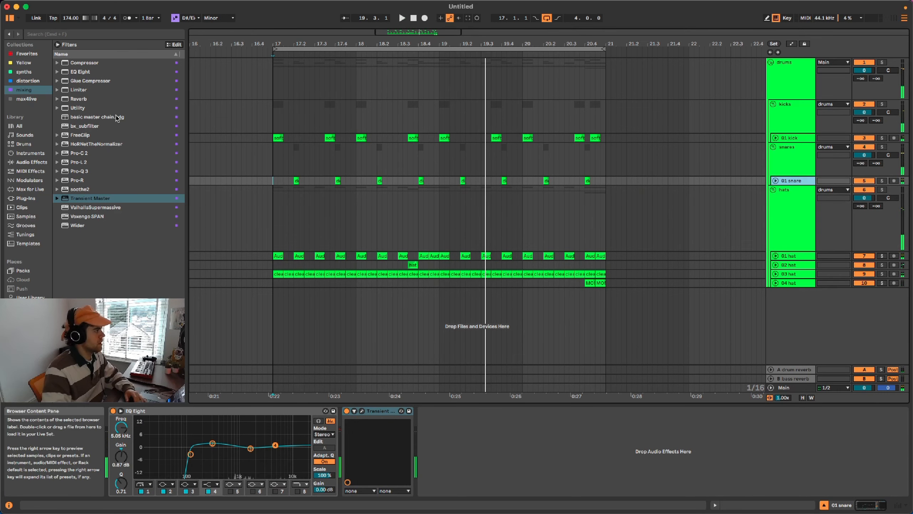
pyautogui.click(28, 81)
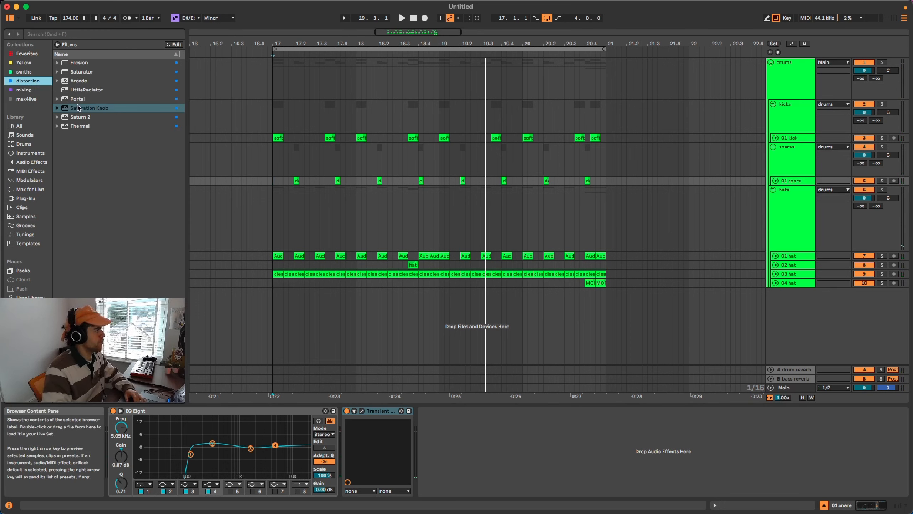
pyautogui.click(82, 118)
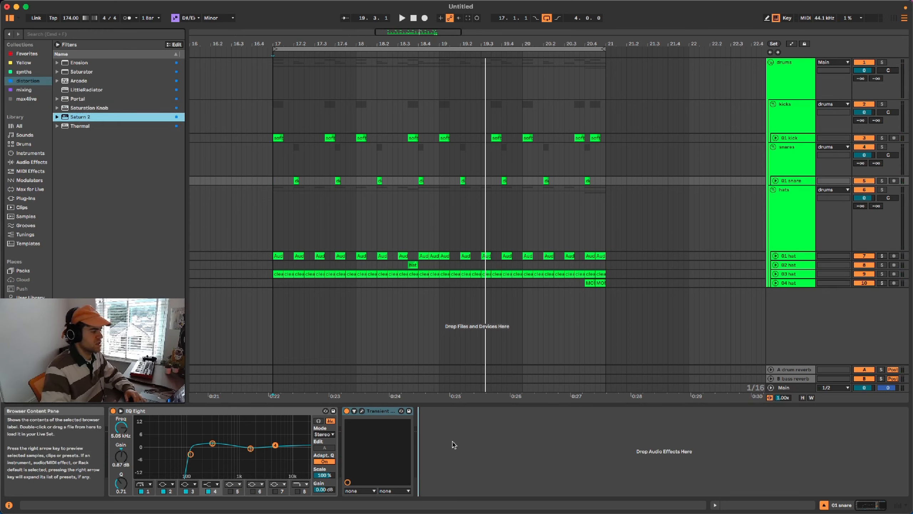
pyautogui.moveTo(454, 445); pyautogui.dragTo(454, 445)
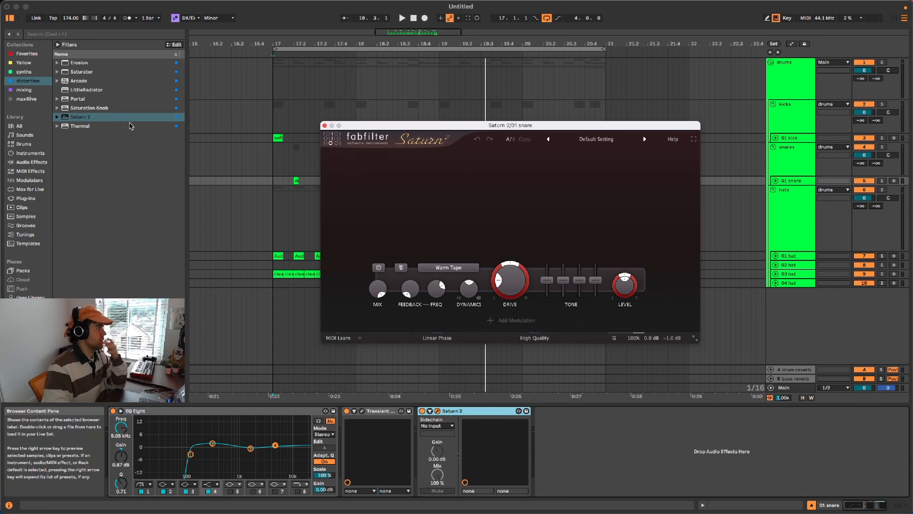
# Load Saturn 2's Magic bM color preset, switch on to Mythical 3D bM during playback, and close the plug-in window.
pyautogui.click(19, 55)
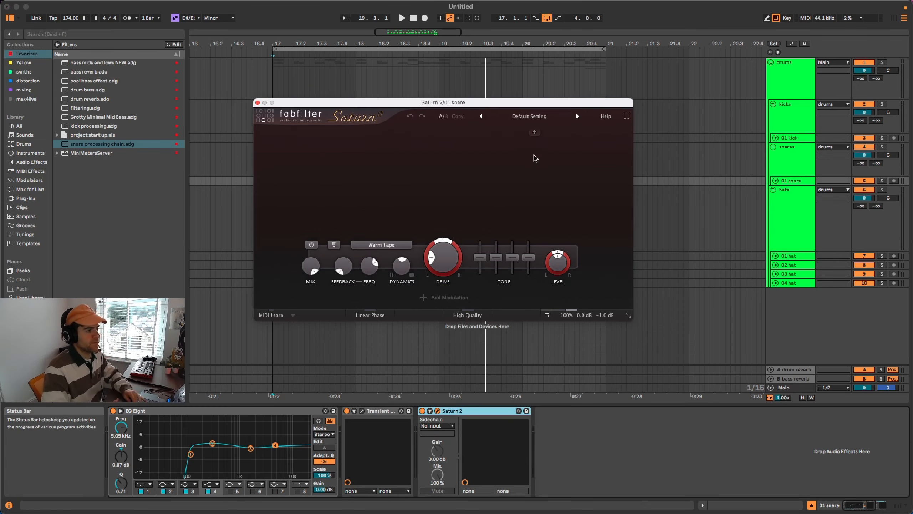
pyautogui.press('space')
pyautogui.click(537, 121)
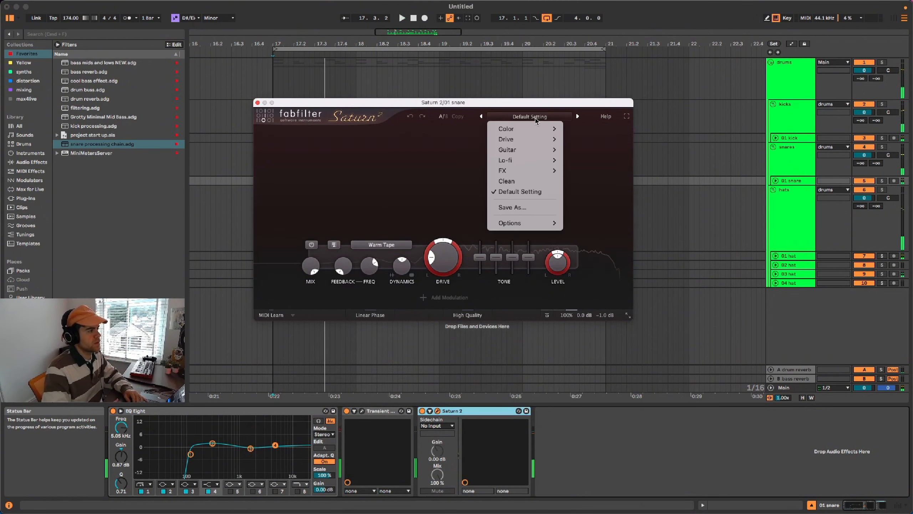
pyautogui.moveTo(533, 142)
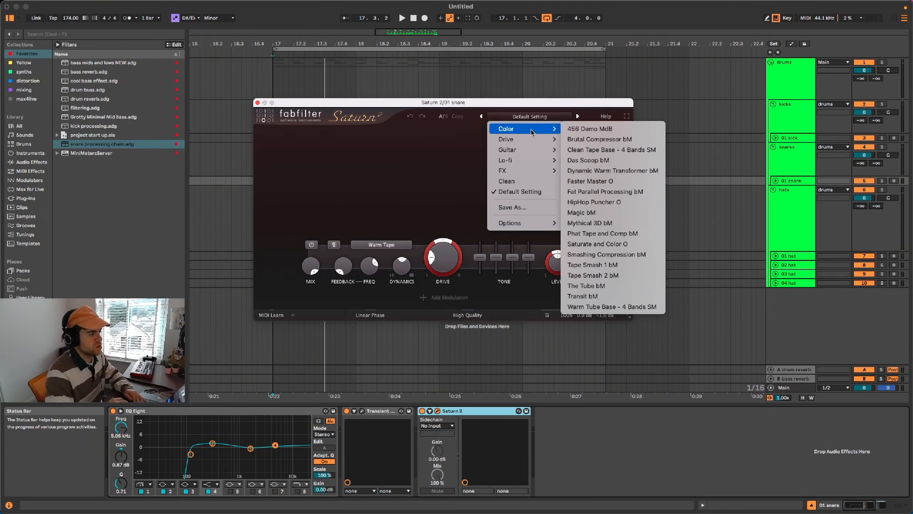
pyautogui.click(582, 212)
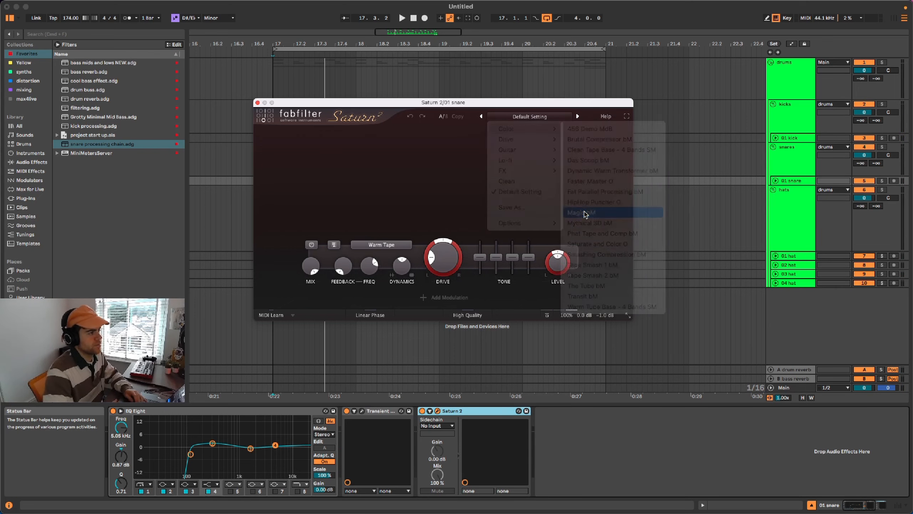
pyautogui.click(577, 116)
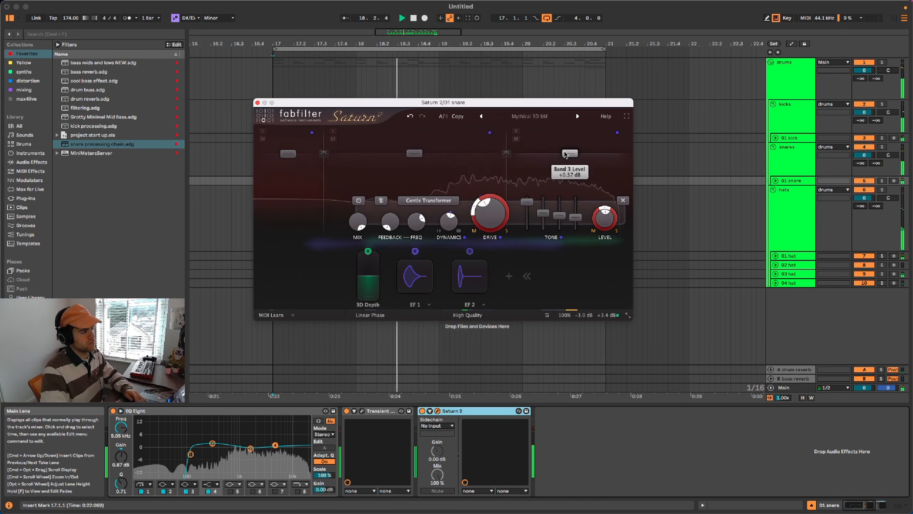
pyautogui.click(258, 103)
# Search the mixing collection for "FREE" and add FreeClip after Saturn 2 on the snare.
pyautogui.click(24, 90)
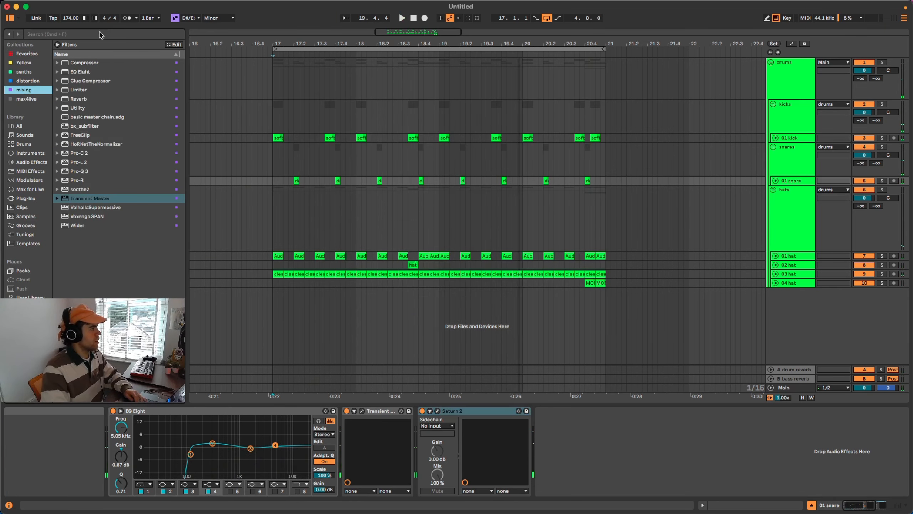
pyautogui.click(99, 34)
pyautogui.write('FREE')
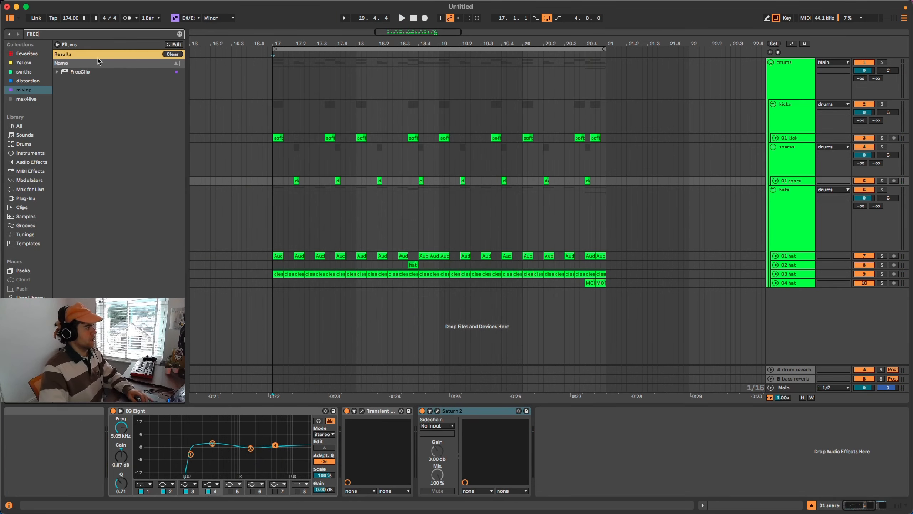
pyautogui.click(80, 73)
pyautogui.press('Return')
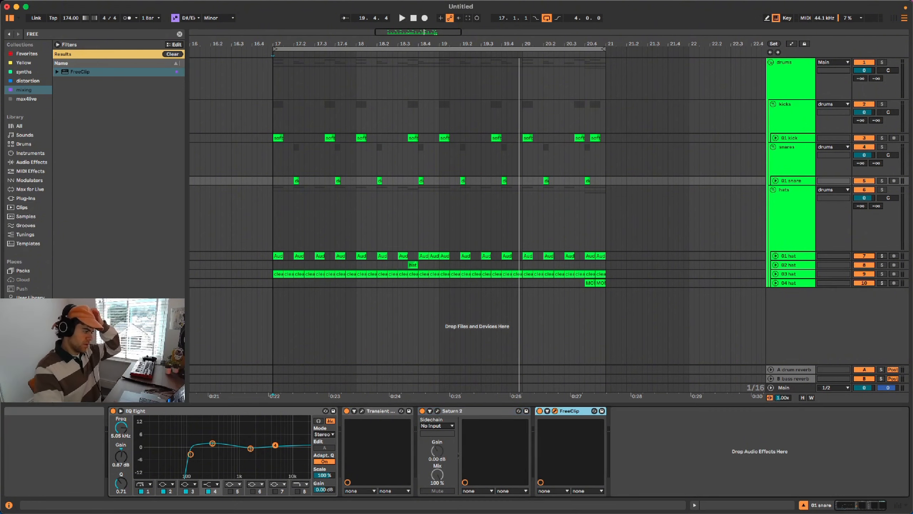
# Set FreeClip's soft clip type to Cubic and its gain to about 1.2 dB during playback, then close the plug-in window.
pyautogui.press('space')
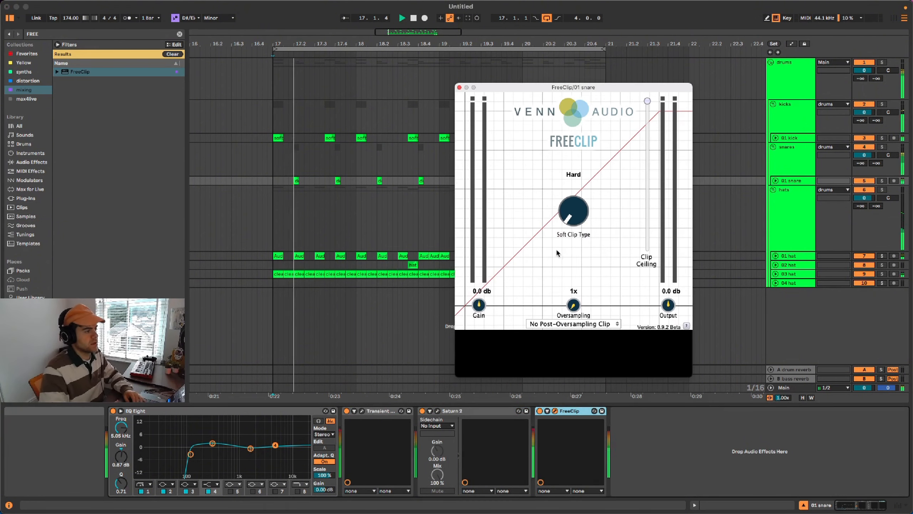
pyautogui.moveTo(575, 211); pyautogui.dragTo(575, 189)
pyautogui.moveTo(479, 305)
pyautogui.mouseDown()
pyautogui.moveTo(484, 292)
pyautogui.moveTo(485, 301)
pyautogui.mouseUp()
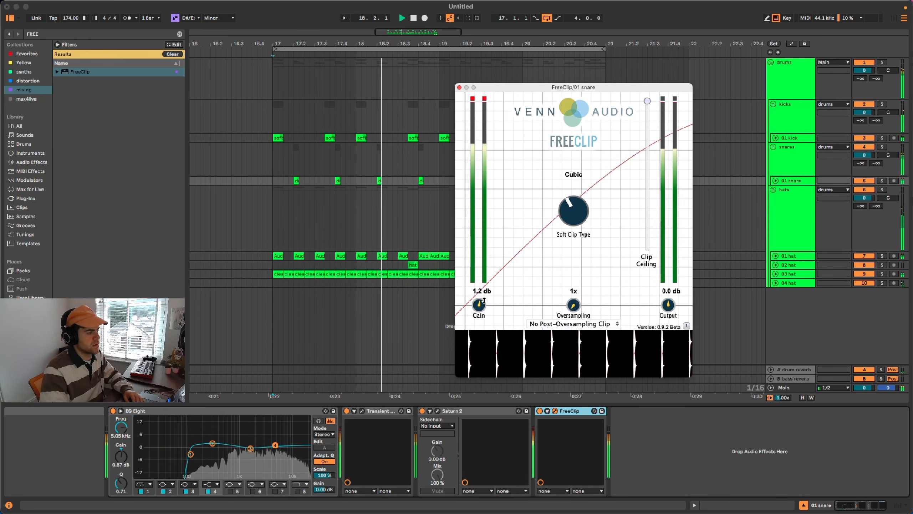
pyautogui.click(460, 88)
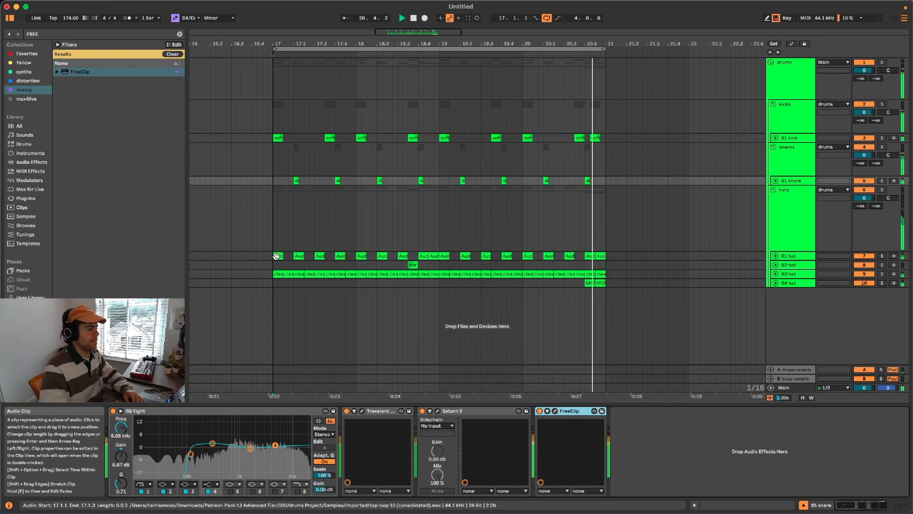
# Clear the browser search, insert a second EQ Eight between Transient Master and Saturn 2, and make its first band a low cut.
pyautogui.click(179, 34)
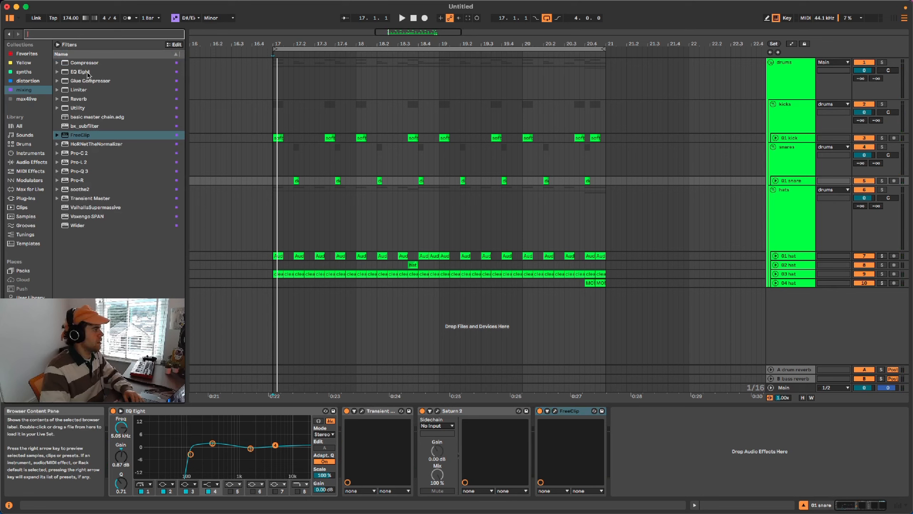
pyautogui.moveTo(86, 73); pyautogui.dragTo(420, 460)
pyautogui.press('space')
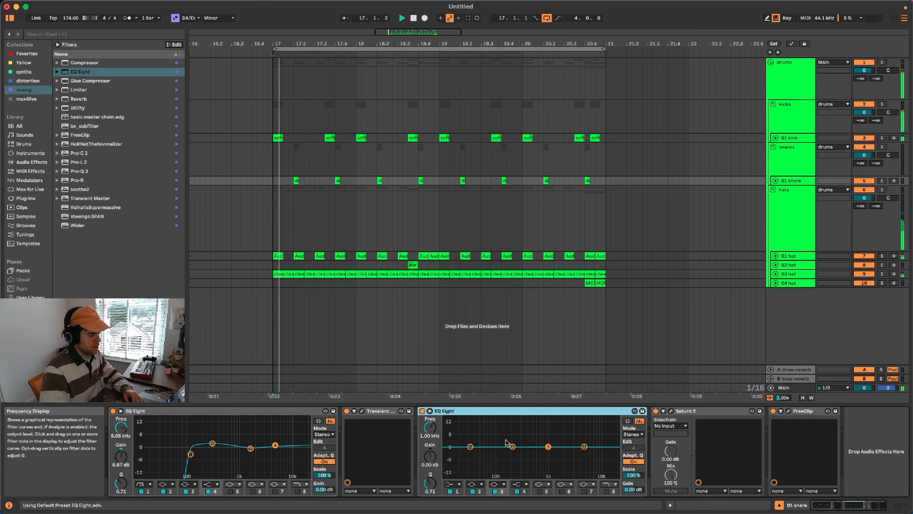
pyautogui.click(454, 484)
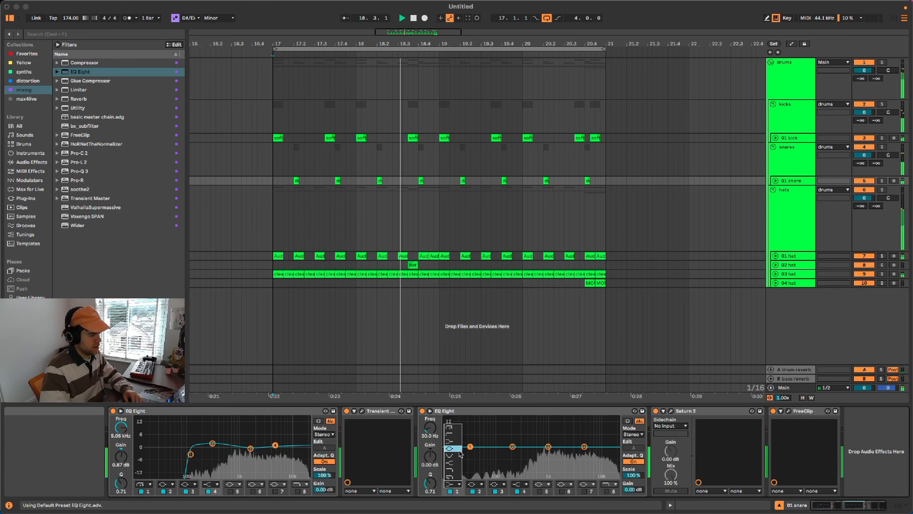
pyautogui.click(456, 427)
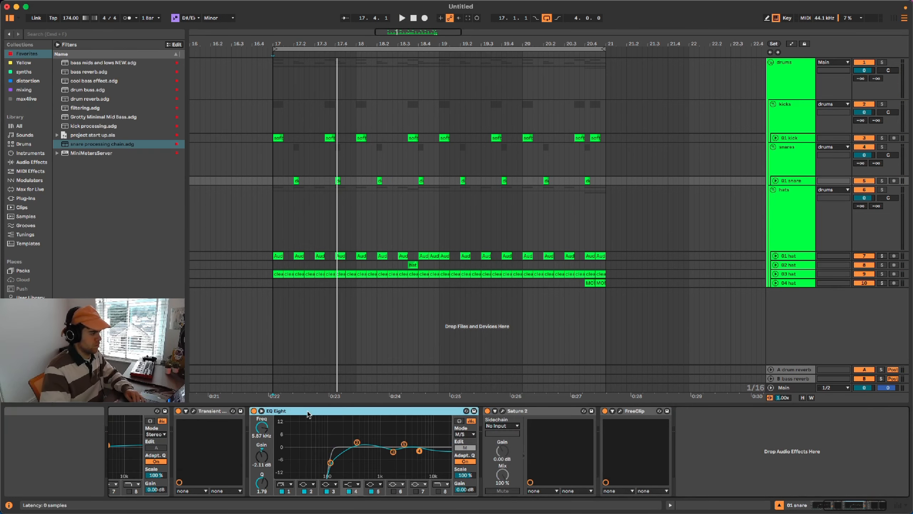
# Audition the snare through the second EQ Eight and switch which mid/side channel it edits.
pyautogui.press('space')
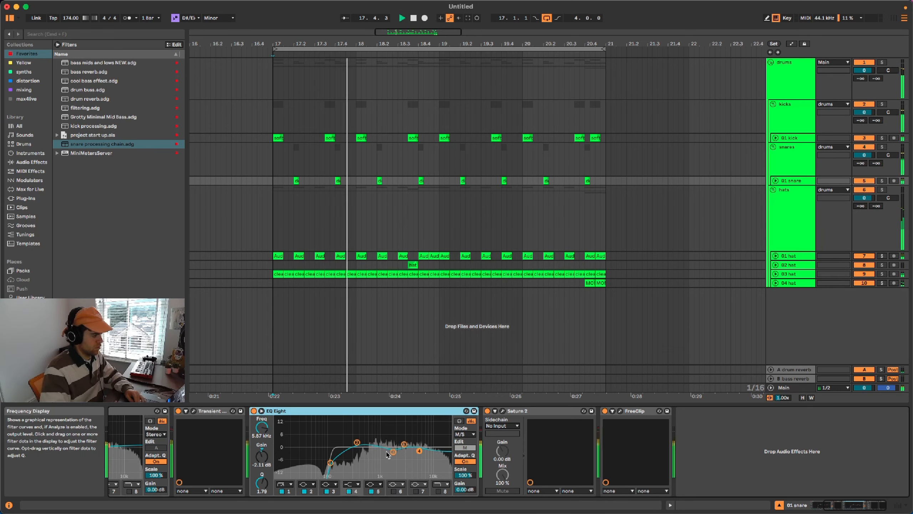
pyautogui.press('space')
pyautogui.hscroll(-5, 406, 446)
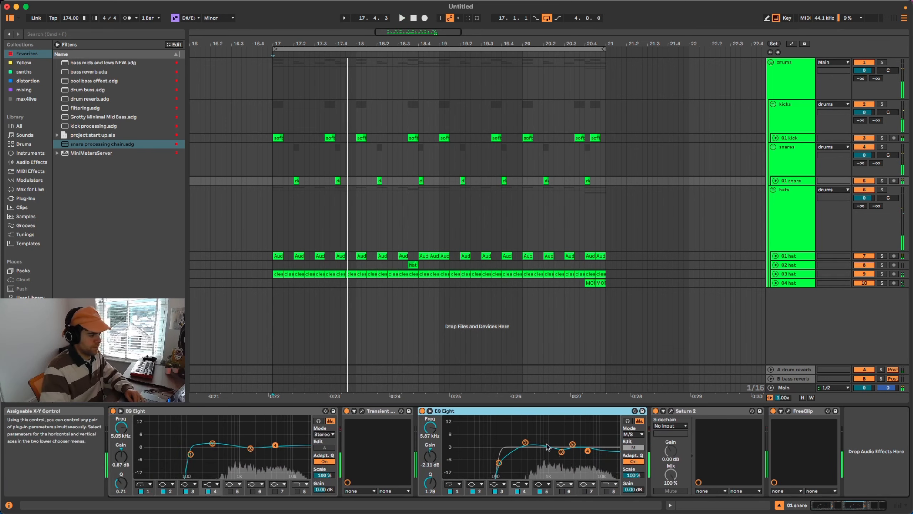
pyautogui.click(633, 447)
pyautogui.press('space')
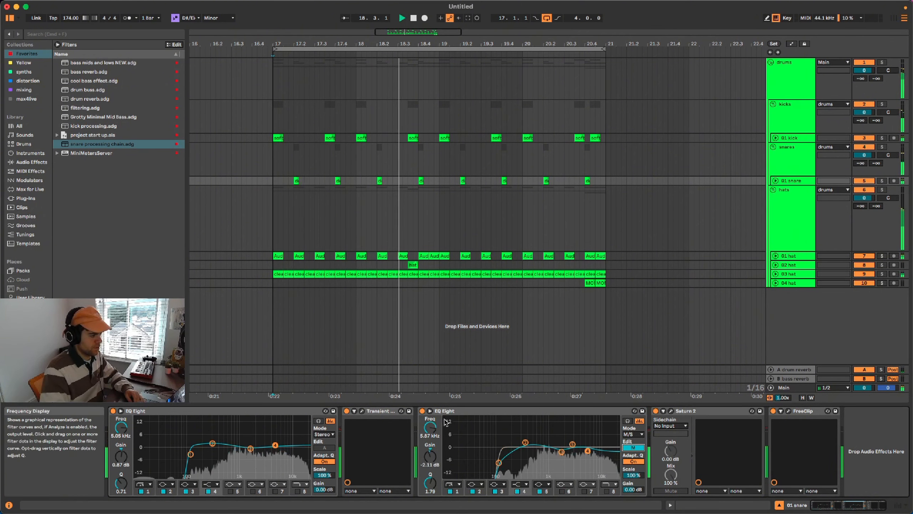
# Compare the snare with and without processing by bypassing and re-enabling its whole device chain during playback.
pyautogui.click(816, 412)
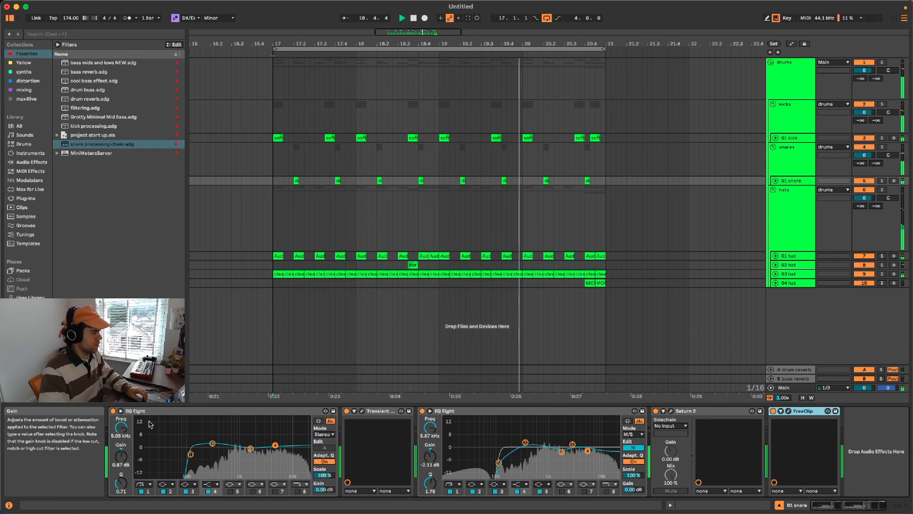
pyautogui.keyDown('shift'); pyautogui.click(123, 410); pyautogui.keyUp('shift')
pyautogui.click(113, 411)
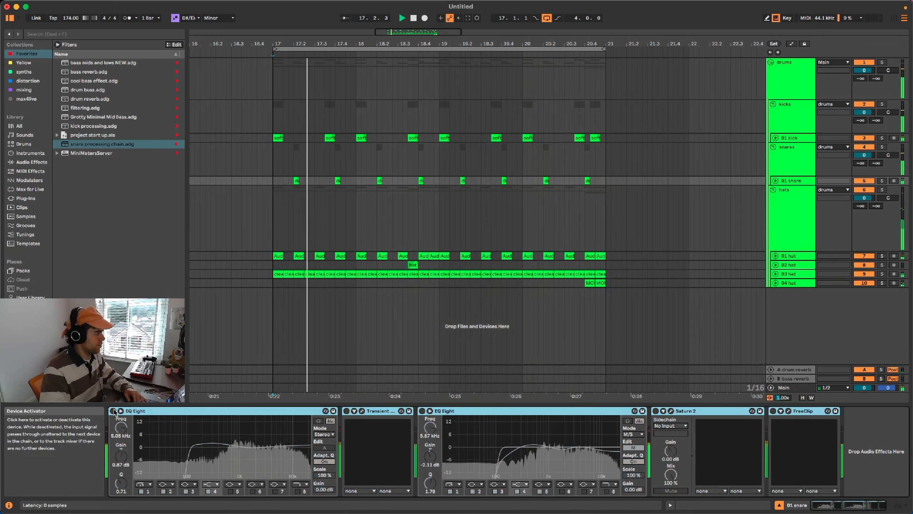
pyautogui.click(113, 411)
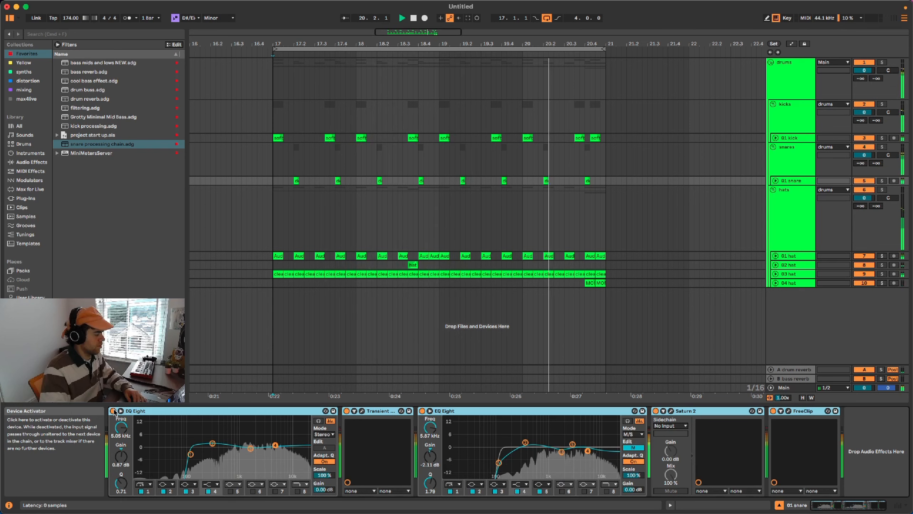
pyautogui.click(114, 411)
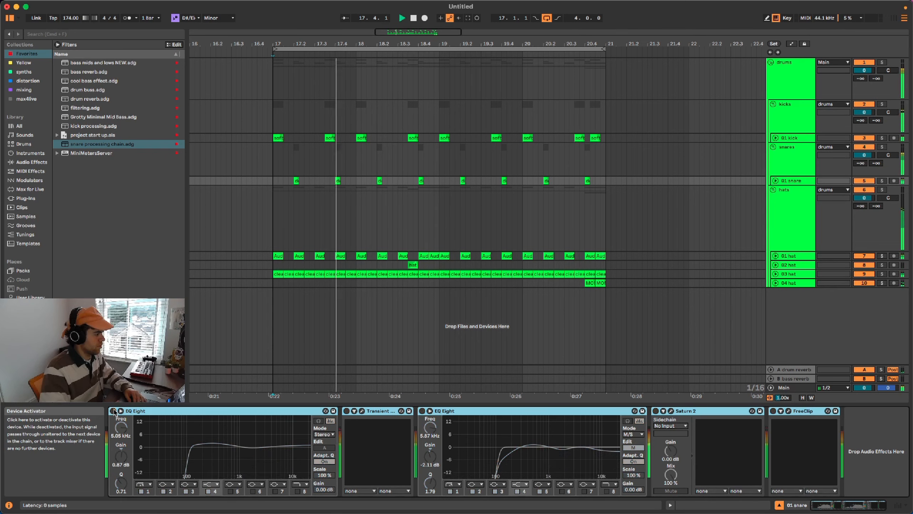
pyautogui.click(113, 411)
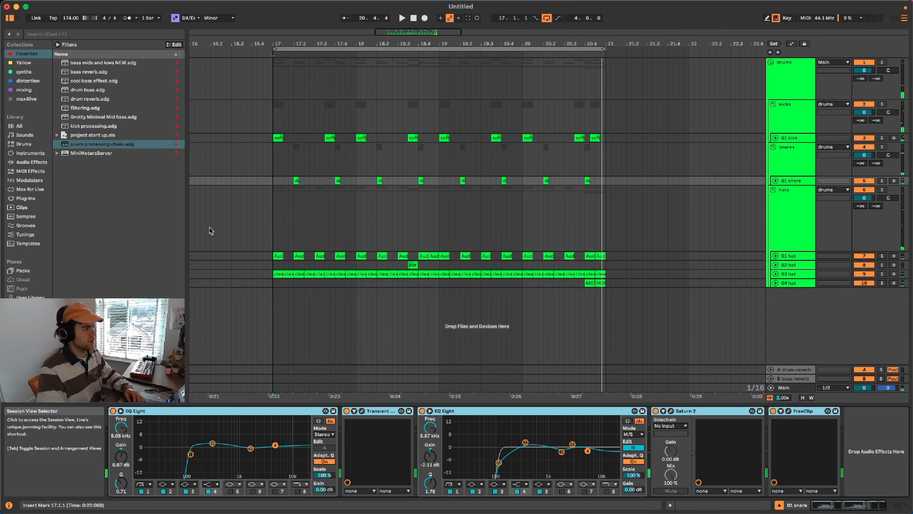
# Examine the kick and snare levels and their device chains in the Session View mixer.
pyautogui.click(897, 16)
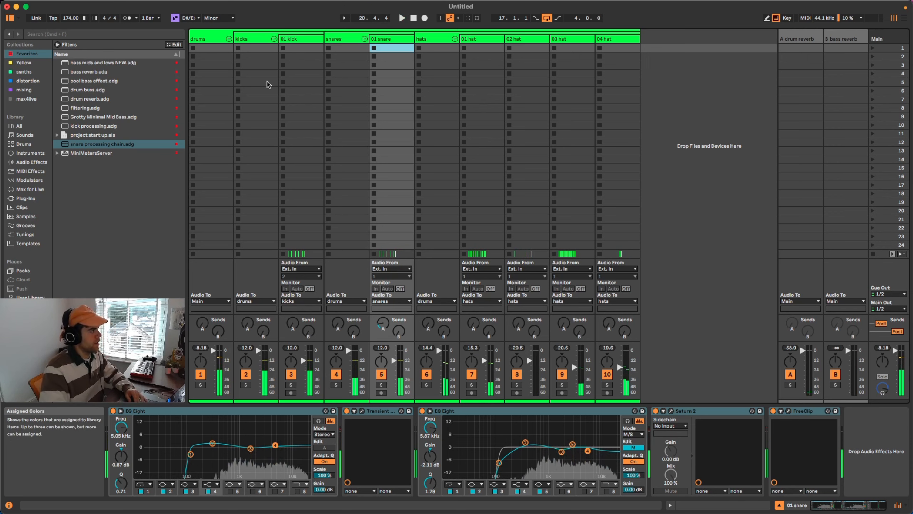
pyautogui.click(294, 42)
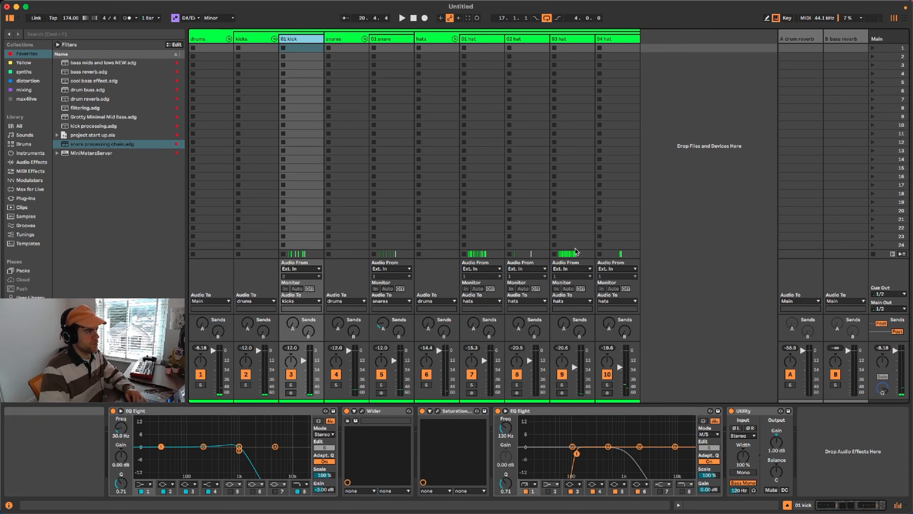
pyautogui.click(380, 43)
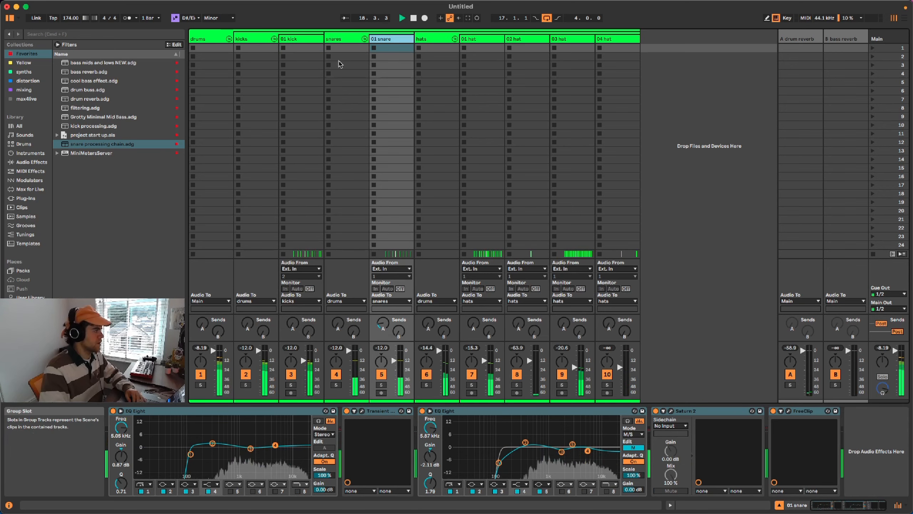
pyautogui.click(293, 41)
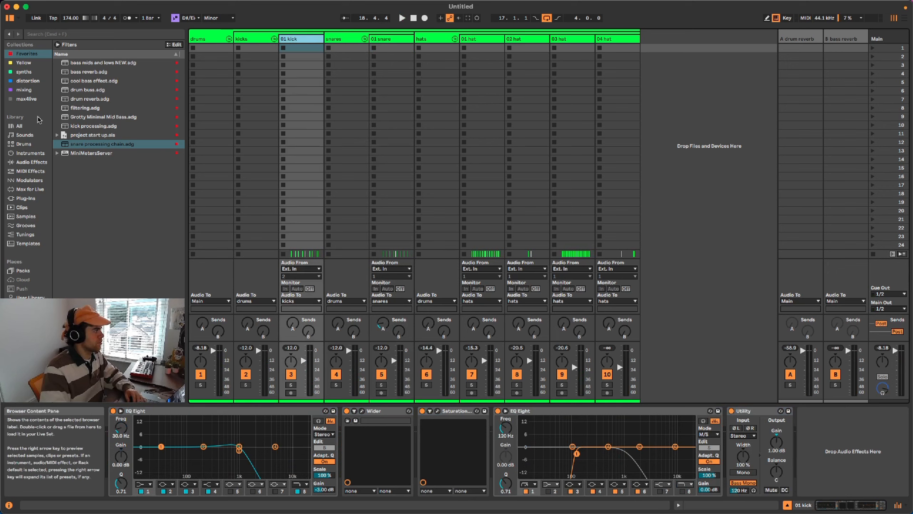
# Search the mixing collection for "FREE", try FreeClip before Utility on the kick during playback, and delete it again.
pyautogui.click(25, 90)
pyautogui.click(68, 35)
pyautogui.write('FR')
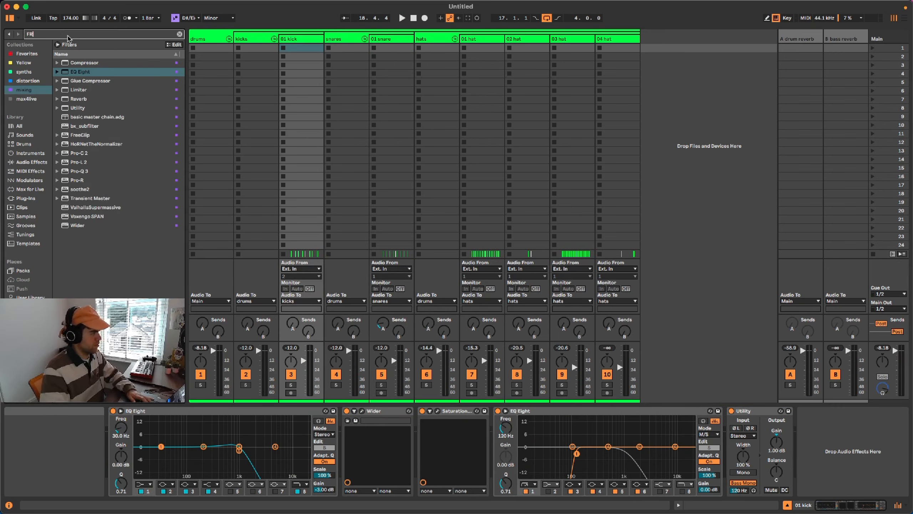
pyautogui.write('EE')
pyautogui.moveTo(842, 459); pyautogui.dragTo(842, 459)
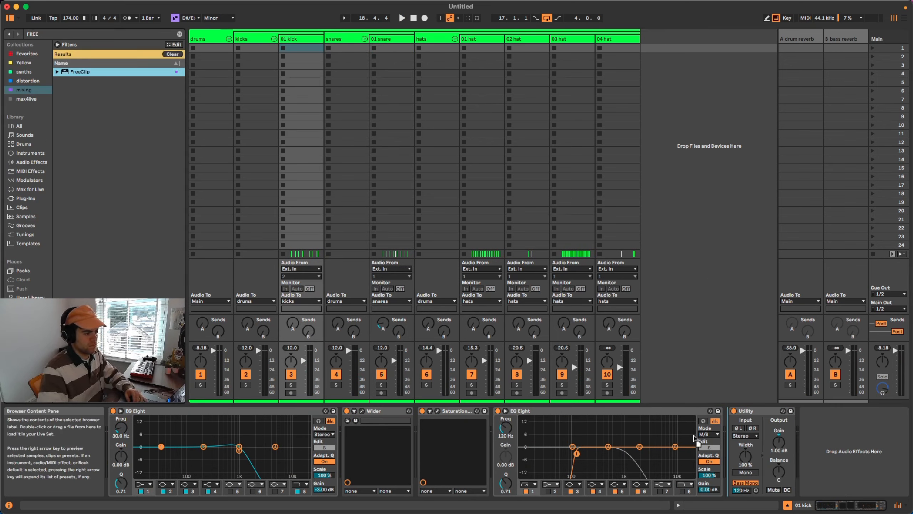
pyautogui.press('space')
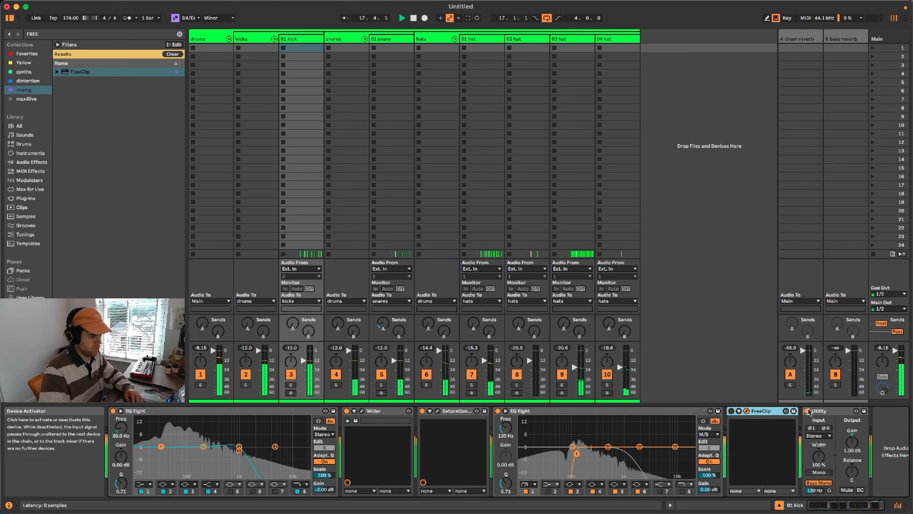
pyautogui.press('Delete')
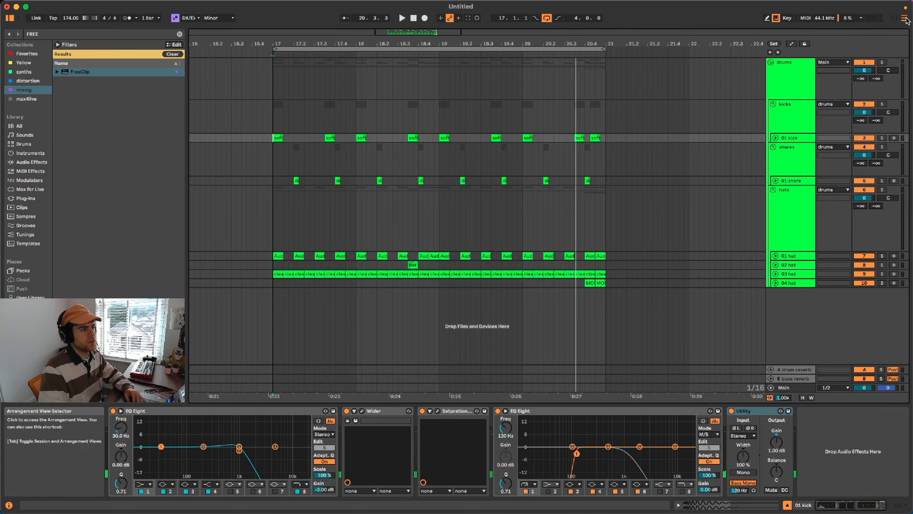
# Return to the Arrangement View, play the loop from bar 17 and select the 01 hat track.
pyautogui.press('Tab')
pyautogui.click(273, 206)
pyautogui.press('space')
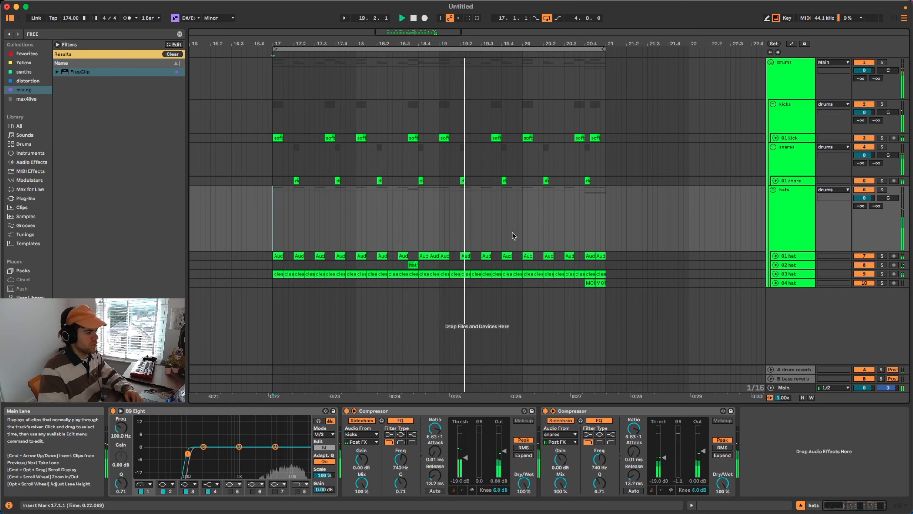
pyautogui.click(790, 256)
pyautogui.doubleClick(789, 257)
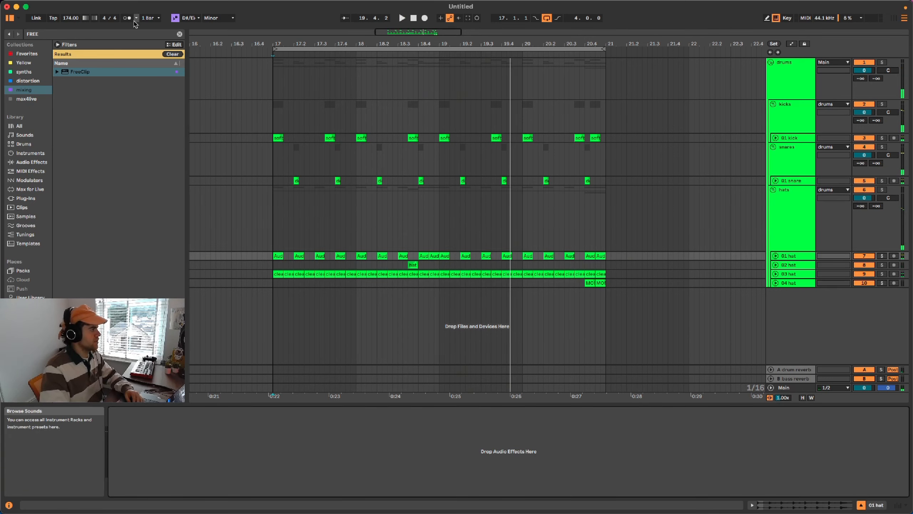
# Clear the browser search, add an EQ Eight from the mixing collection and move it from the hats group onto 01 hat.
pyautogui.click(180, 34)
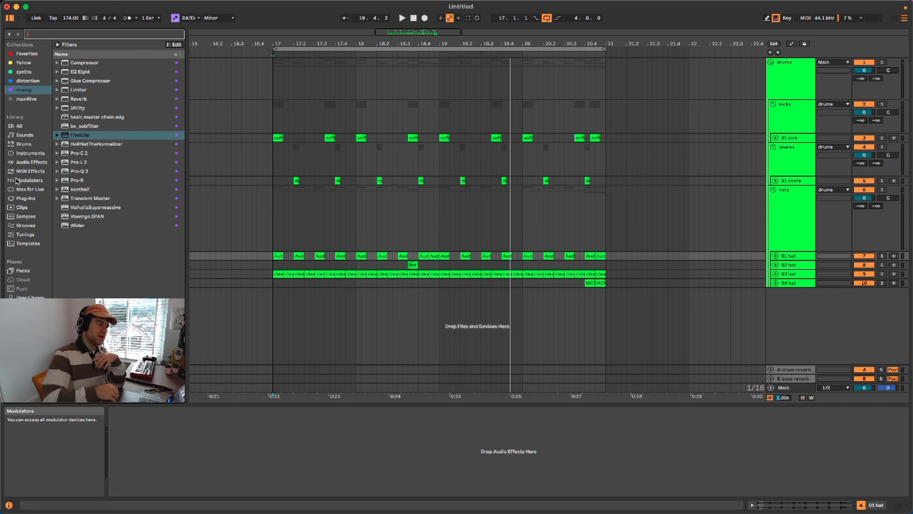
pyautogui.doubleClick(797, 257)
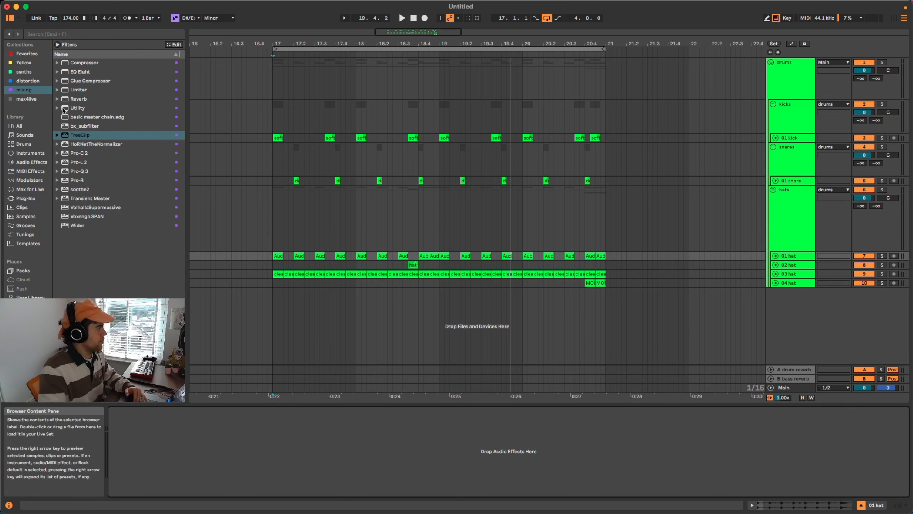
pyautogui.click(76, 64)
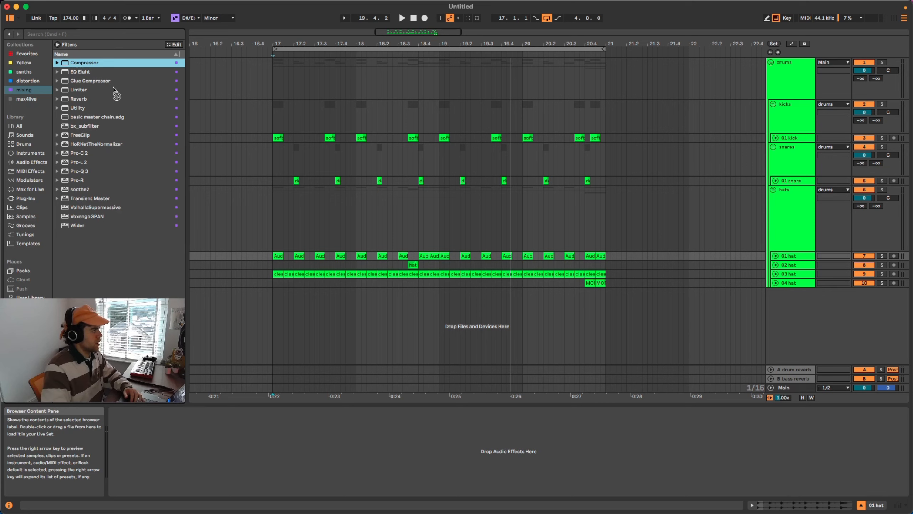
pyautogui.click(85, 73)
pyautogui.moveTo(348, 252); pyautogui.dragTo(348, 251)
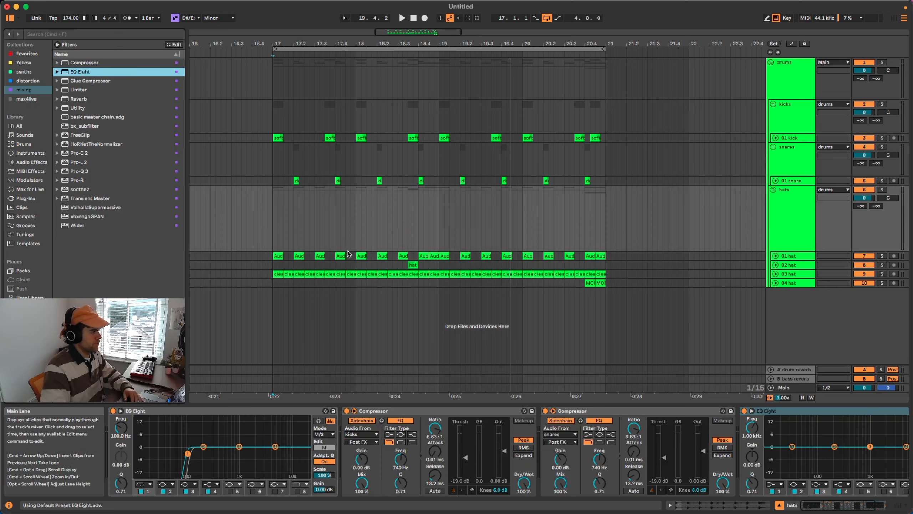
pyautogui.click(795, 257)
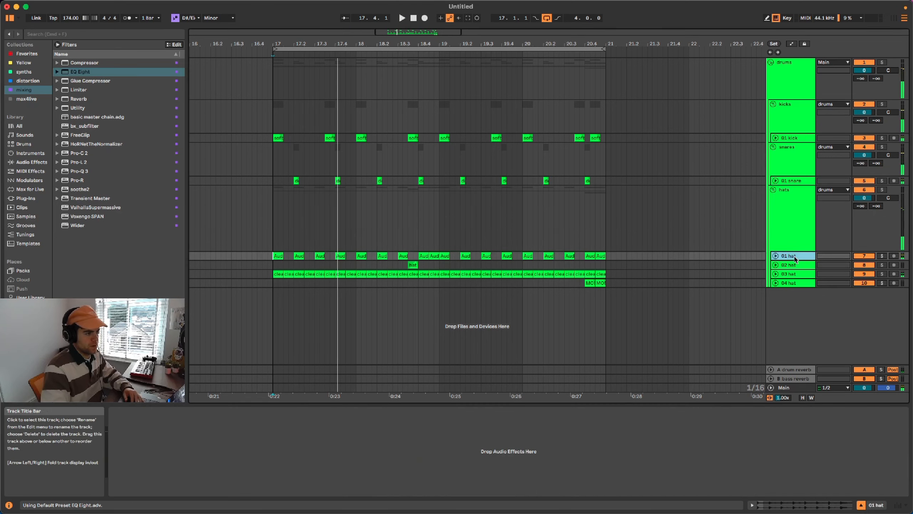
pyautogui.click(791, 244)
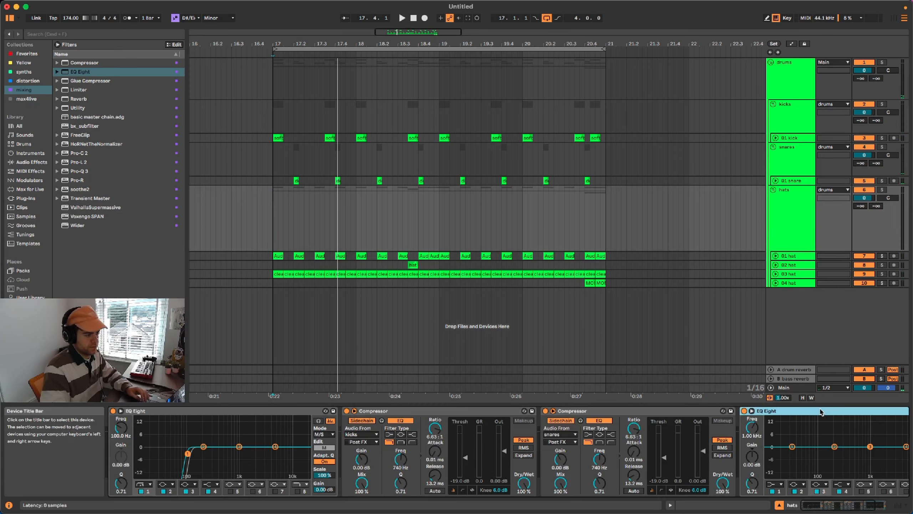
pyautogui.press('Delete')
pyautogui.click(787, 255)
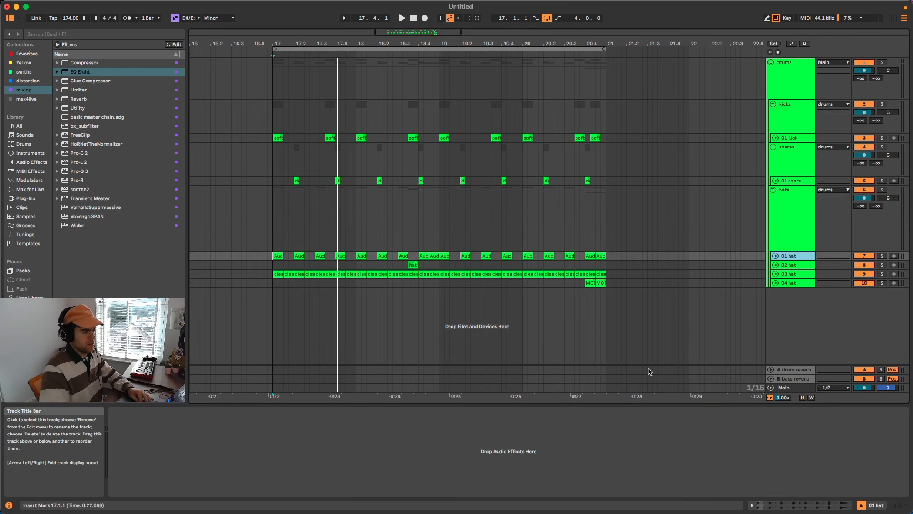
pyautogui.click(570, 434)
pyautogui.press('super+v')
# Make the first band of 01 hat's EQ Eight a low cut at about 240 Hz during playback.
pyautogui.press('space')
pyautogui.click(147, 484)
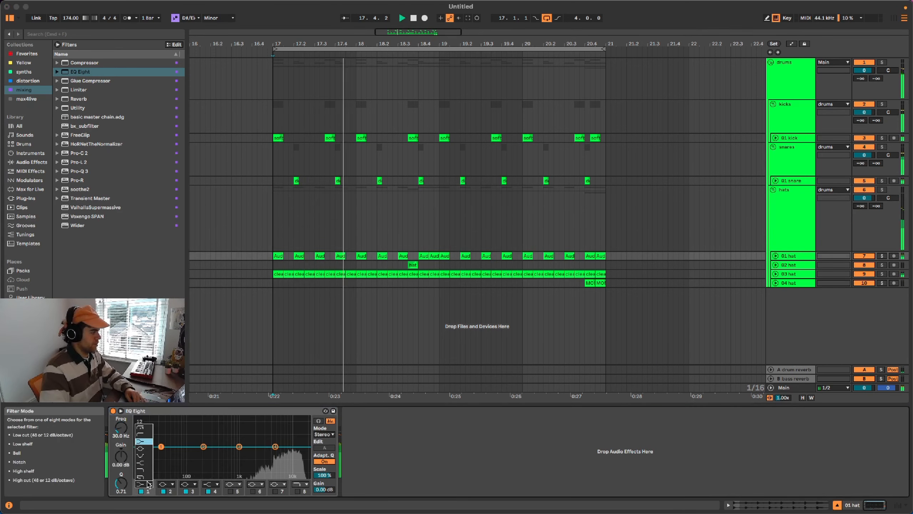
pyautogui.click(145, 436)
pyautogui.moveTo(161, 453); pyautogui.dragTo(207, 455)
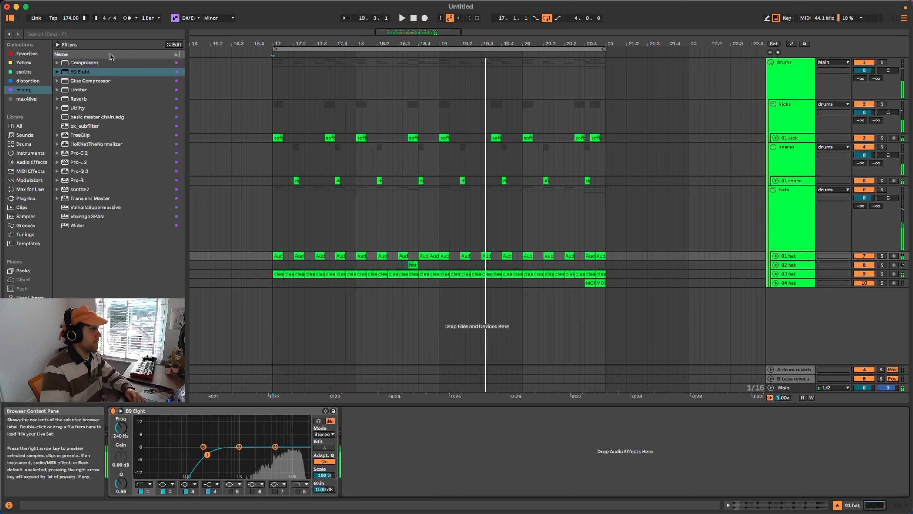
# Add Reverb after the EQ Eight on 01 hat with its high cut off, Dry/Wet at 11% and Decay at 452 ms.
pyautogui.moveTo(76, 100); pyautogui.dragTo(373, 429)
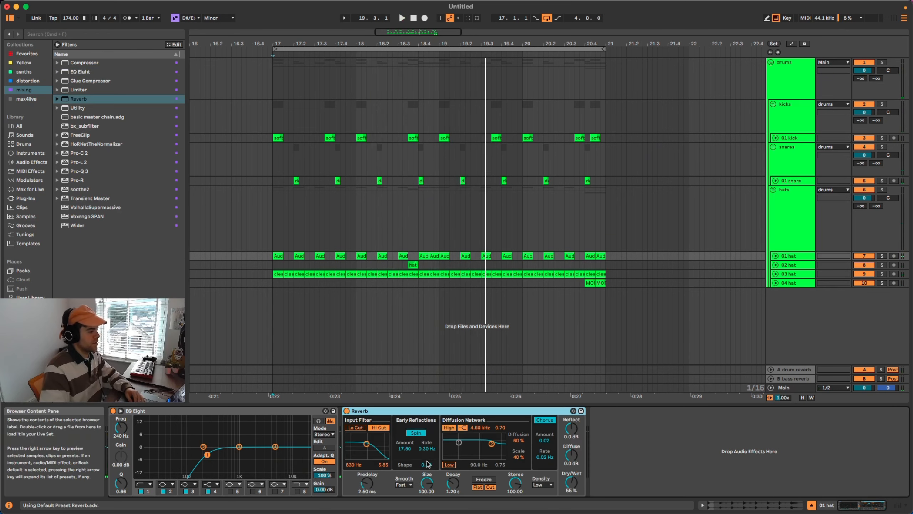
pyautogui.click(377, 429)
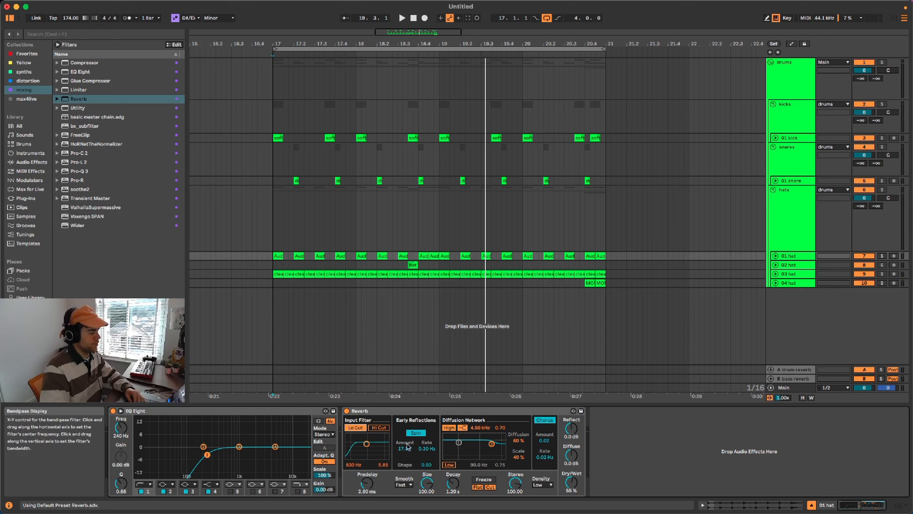
pyautogui.press('space')
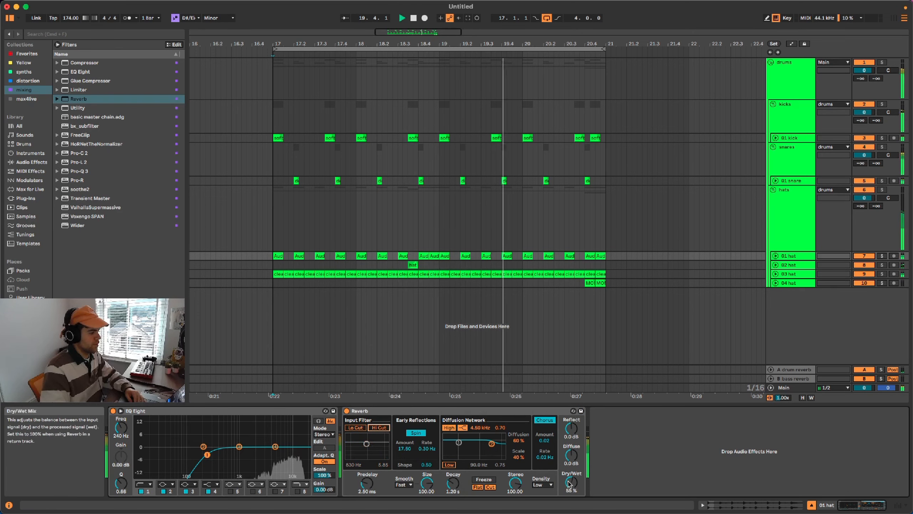
pyautogui.moveTo(572, 482); pyautogui.dragTo(572, 497)
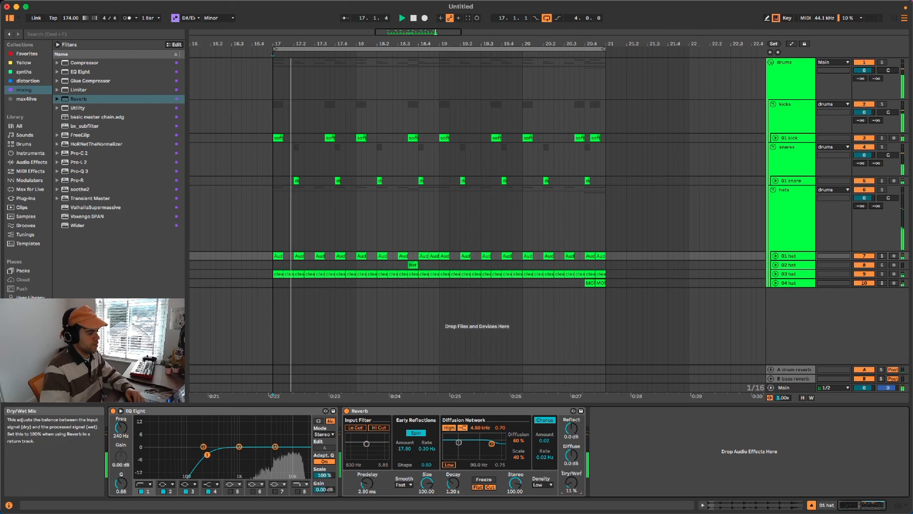
pyautogui.moveTo(451, 483)
pyautogui.mouseDown()
pyautogui.moveTo(450, 499)
pyautogui.moveTo(452, 484)
pyautogui.mouseUp()
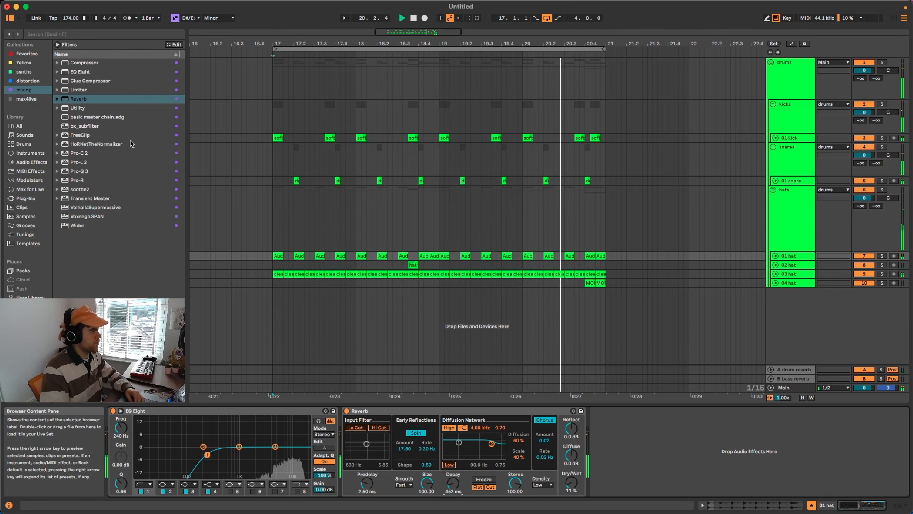
# Add a second EQ Eight after Reverb on 01 hat and set it to M/S mode, editing the side channel.
pyautogui.moveTo(119, 99); pyautogui.dragTo(443, 299)
pyautogui.moveTo(80, 72); pyautogui.dragTo(621, 464)
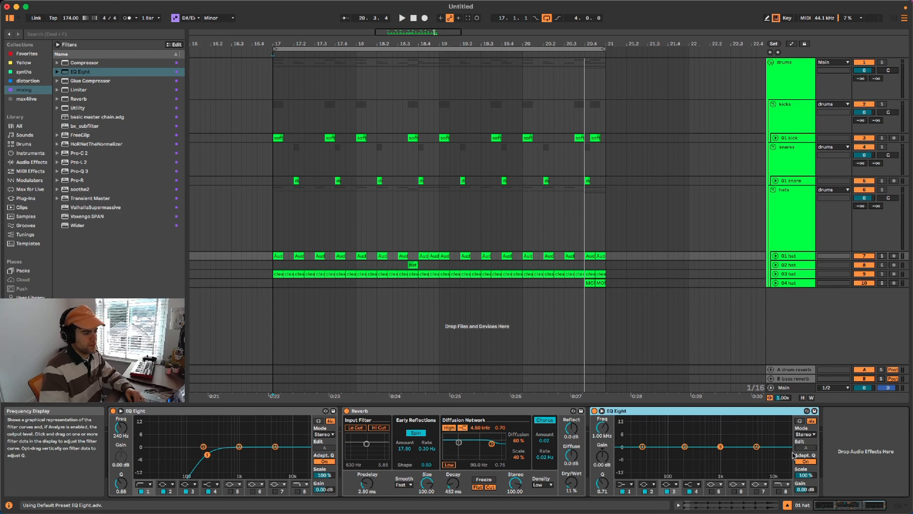
pyautogui.click(805, 435)
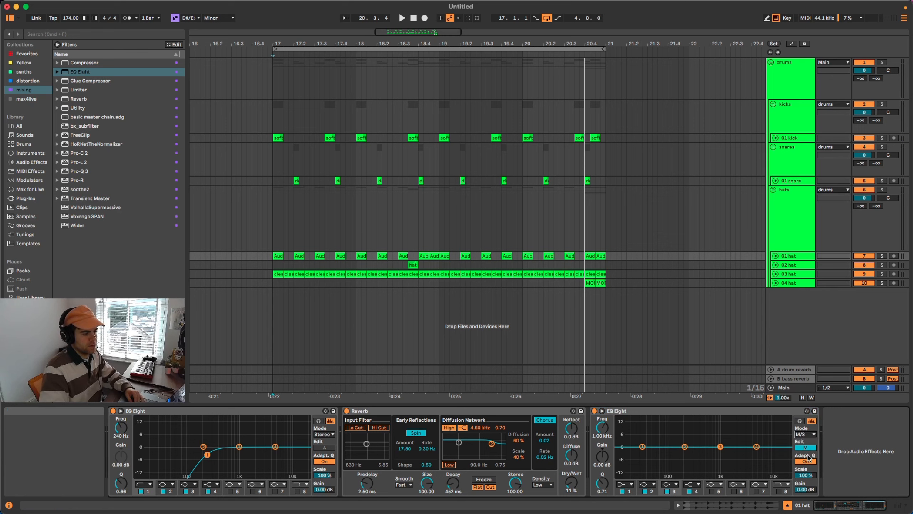
pyautogui.click(806, 447)
# Low-cut the side channel at about 272 Hz and boost it about 3.1 dB around 7.58 kHz during playback.
pyautogui.click(623, 491)
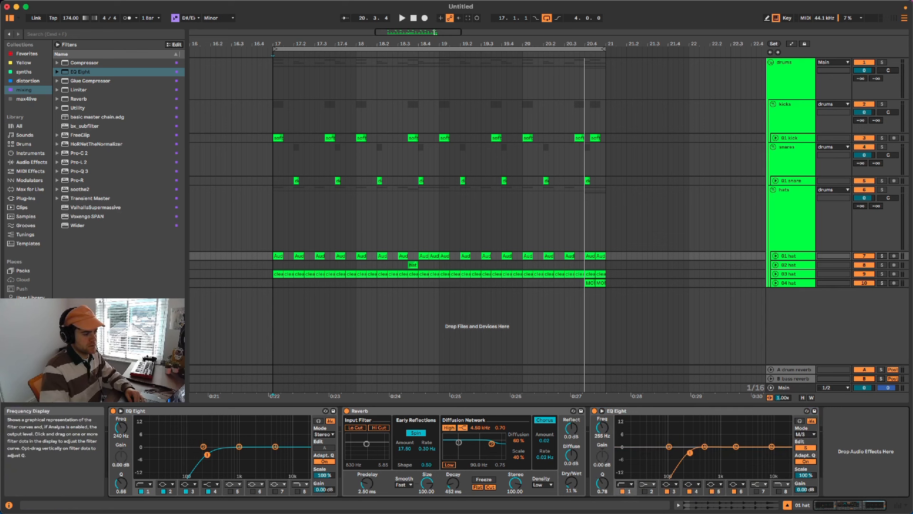
pyautogui.moveTo(690, 452); pyautogui.dragTo(691, 453)
pyautogui.press('space')
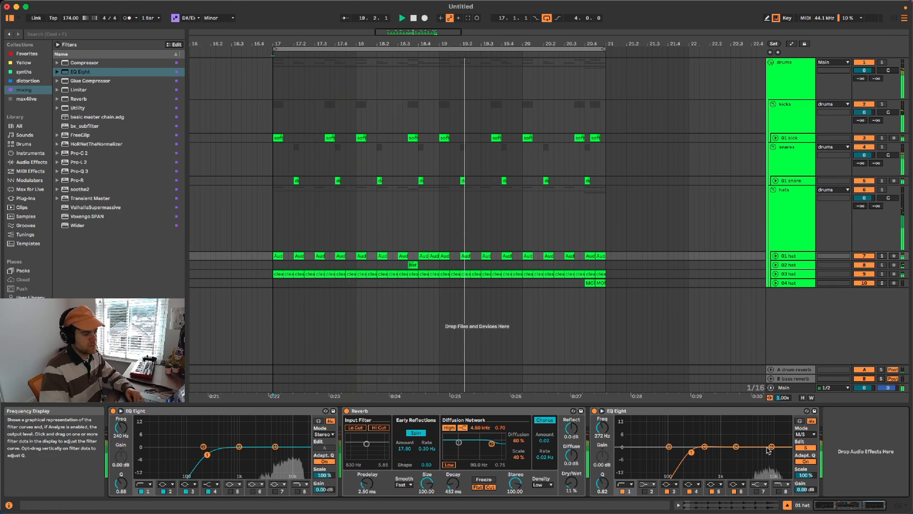
pyautogui.moveTo(736, 447); pyautogui.dragTo(765, 441)
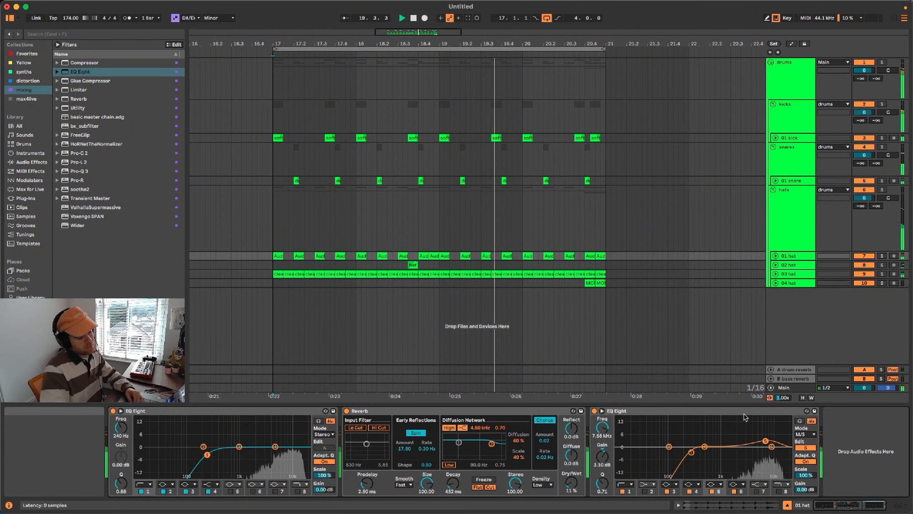
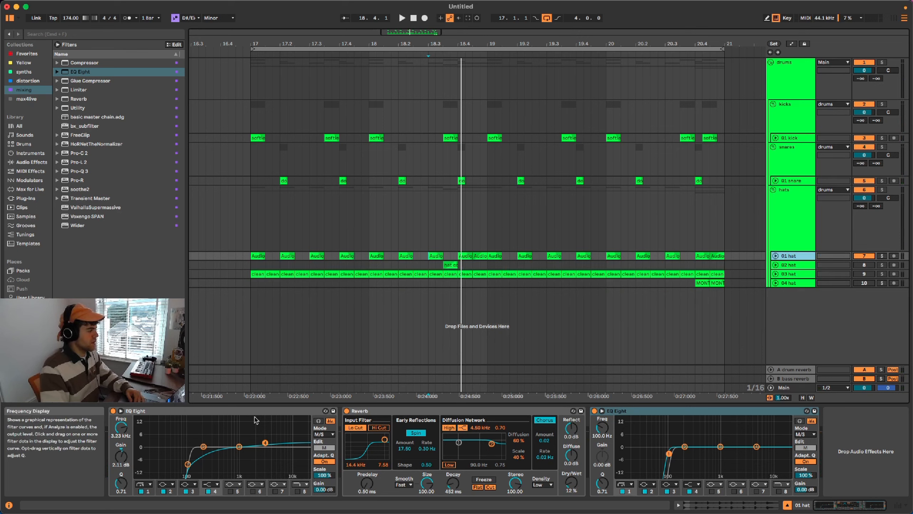
# Examine the device chain on 01 hat and its unfolded audio clips around 18.4.3.
pyautogui.click(199, 412)
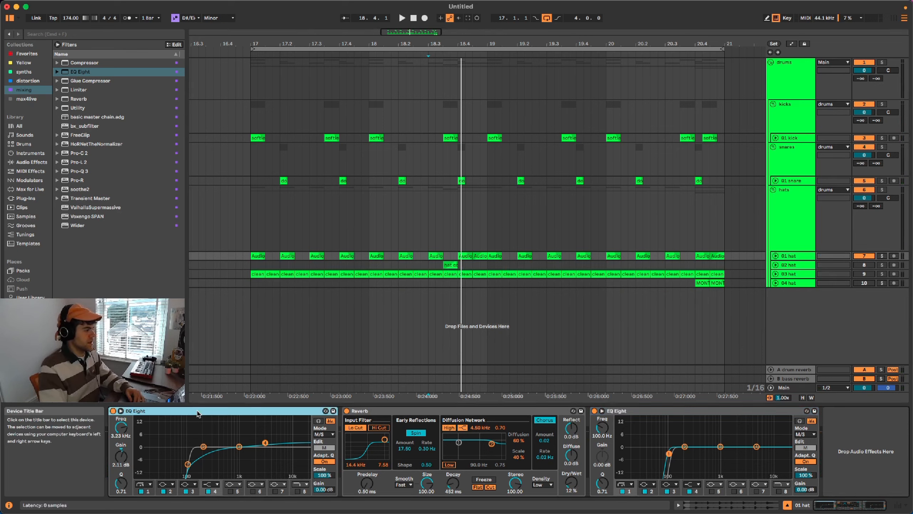
pyautogui.keyDown('shift'); pyautogui.click(643, 411); pyautogui.keyUp('shift')
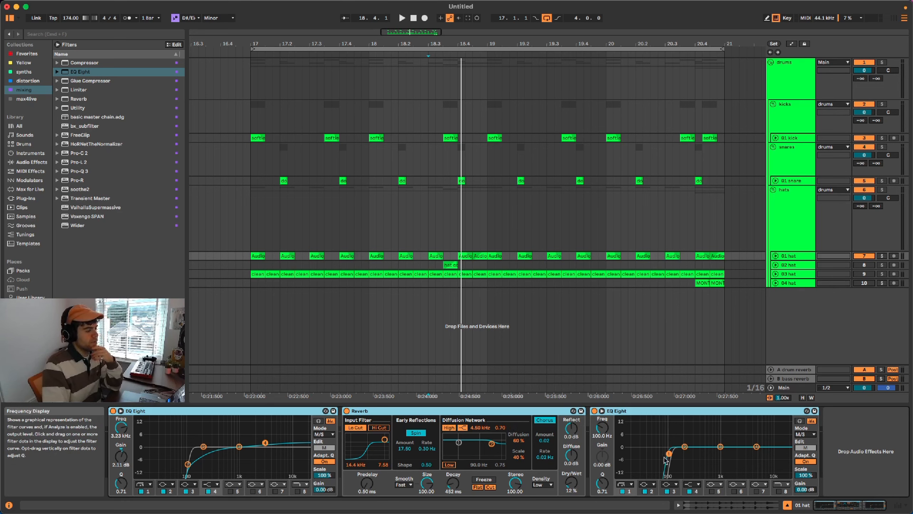
pyautogui.click(775, 256)
pyautogui.scroll(5, 474, 271)
pyautogui.click(485, 250)
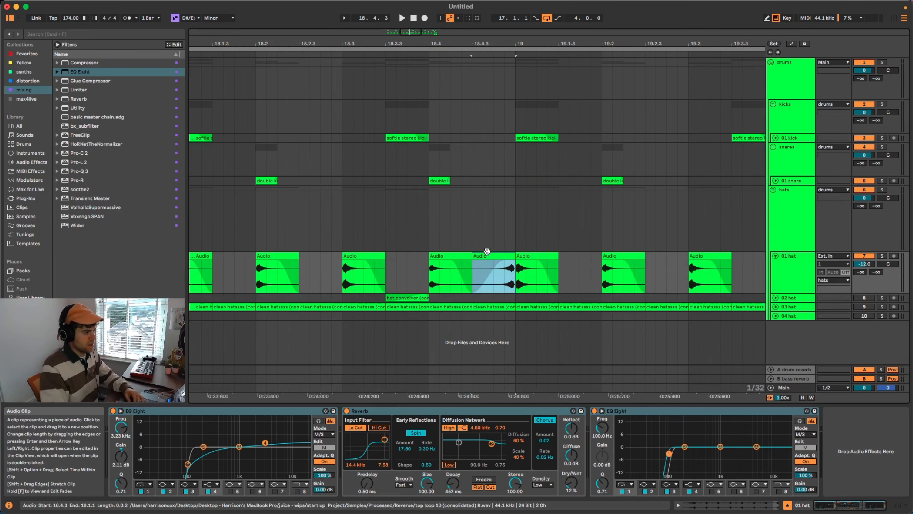
pyautogui.click(426, 281)
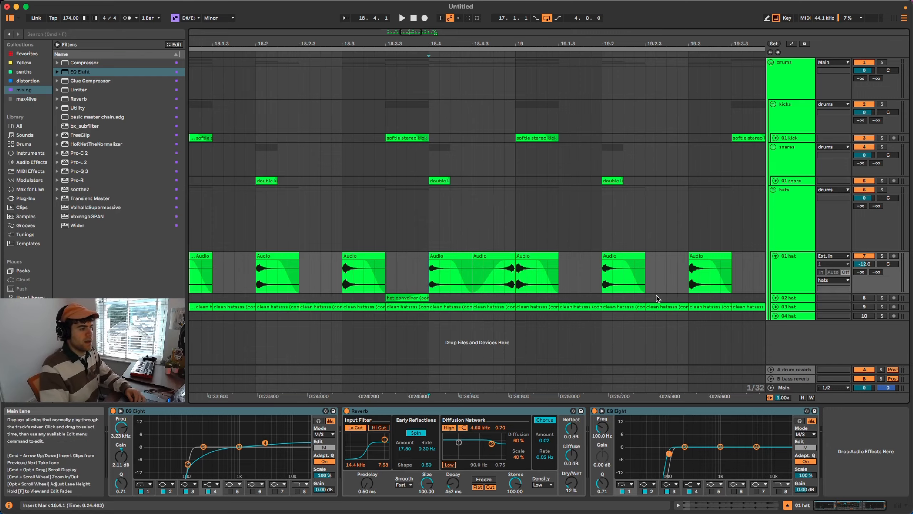
pyautogui.scroll(-8, 658, 299)
pyautogui.hscroll(2, 658, 298)
pyautogui.hscroll(2, 656, 298)
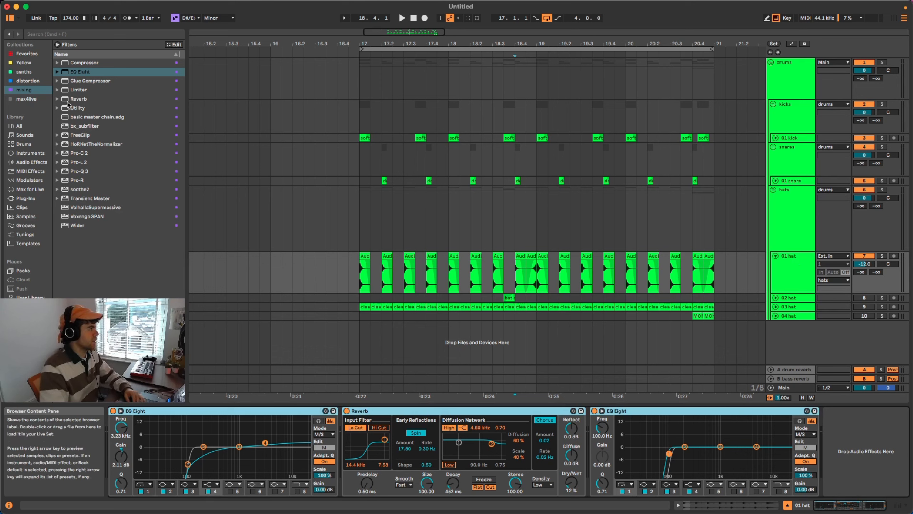
# Try Redux between the first EQ Eight and the Reverb on 01 hat, with Dry/Wet at 73% during playback.
pyautogui.click(28, 163)
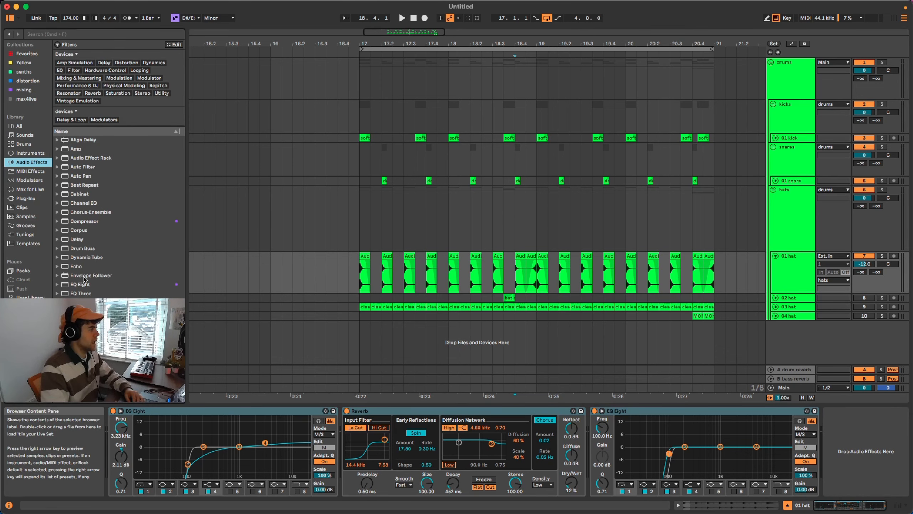
pyautogui.scroll(-8, 84, 279)
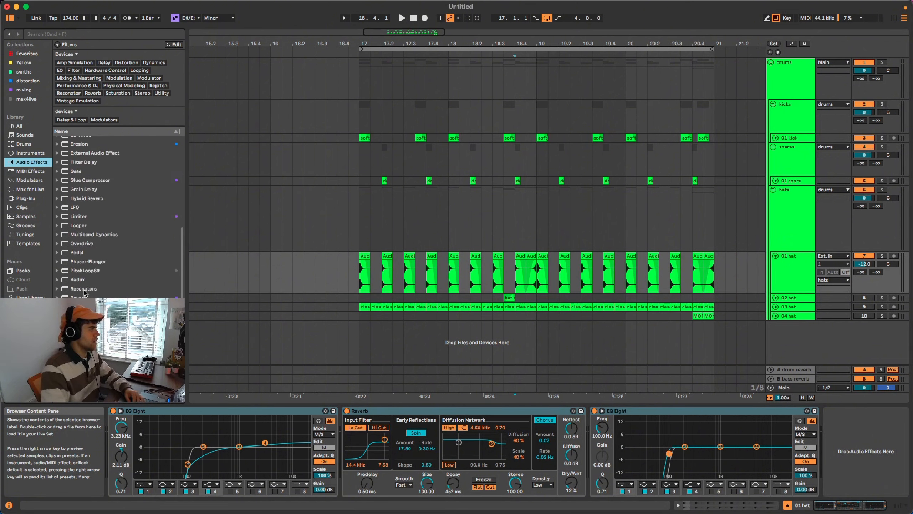
pyautogui.moveTo(78, 282); pyautogui.dragTo(364, 442)
pyautogui.press('space')
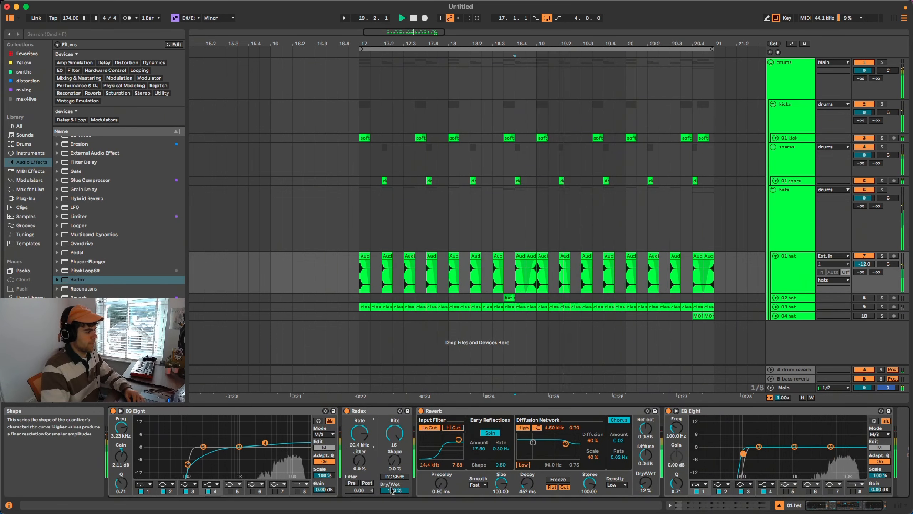
pyautogui.moveTo(395, 490); pyautogui.dragTo(395, 503)
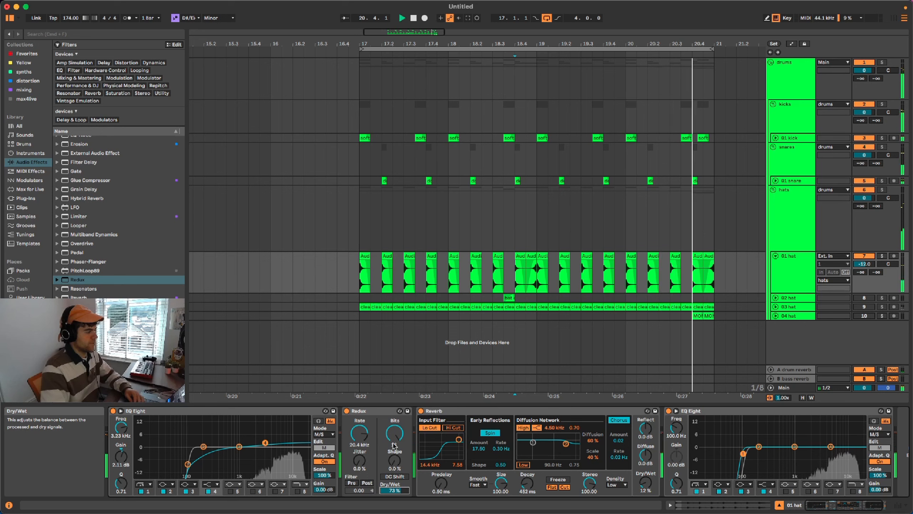
# Try Redux's Dirt & Grit preset on 01 hat with Dry/Wet at 6.2%, and delete the device.
pyautogui.click(375, 414)
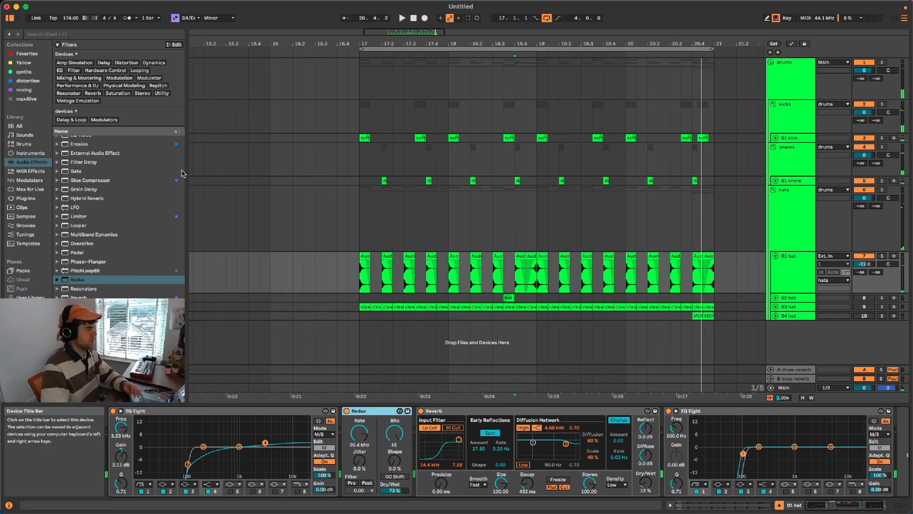
pyautogui.click(57, 280)
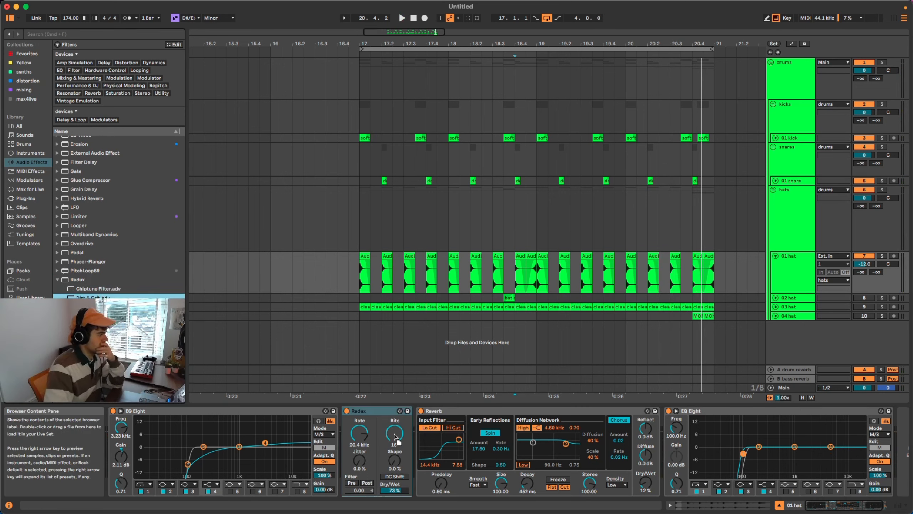
pyautogui.moveTo(394, 434); pyautogui.dragTo(395, 434)
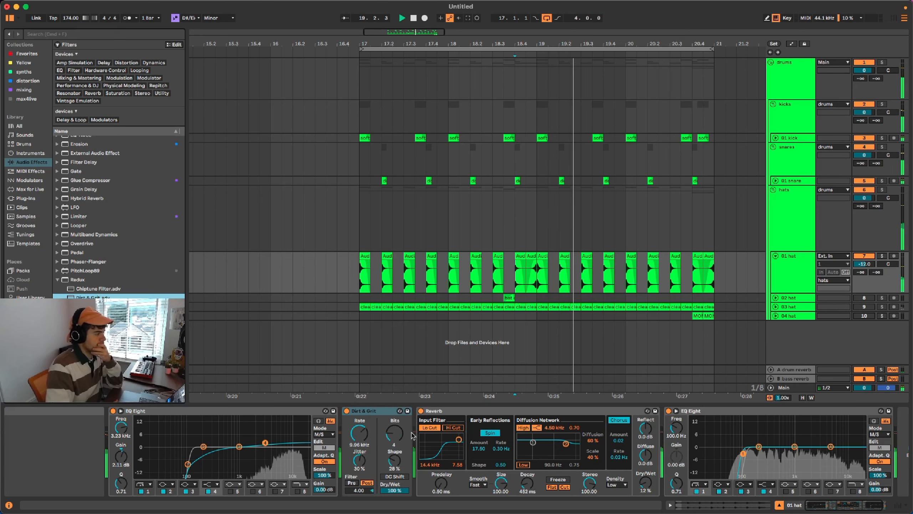
pyautogui.moveTo(395, 490)
pyautogui.mouseDown()
pyautogui.moveTo(394, 507)
pyautogui.moveTo(395, 494)
pyautogui.mouseUp()
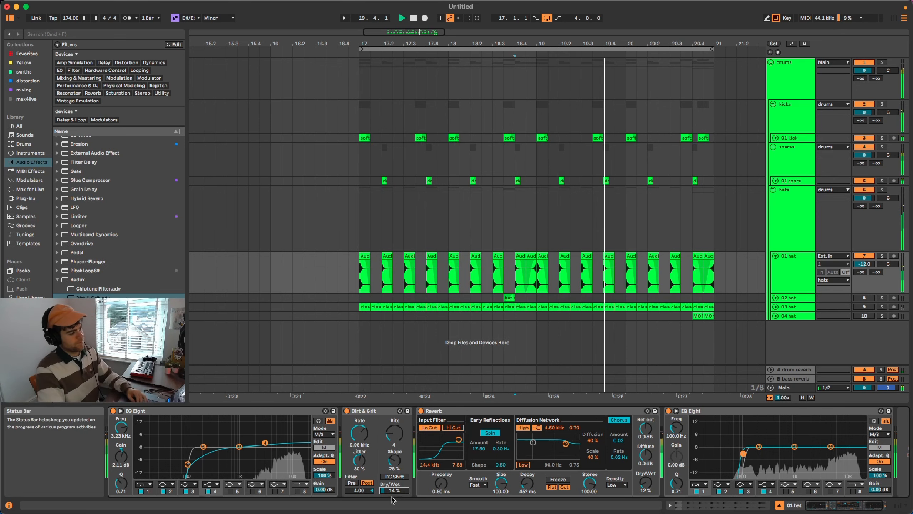
pyautogui.moveTo(394, 491); pyautogui.dragTo(394, 493)
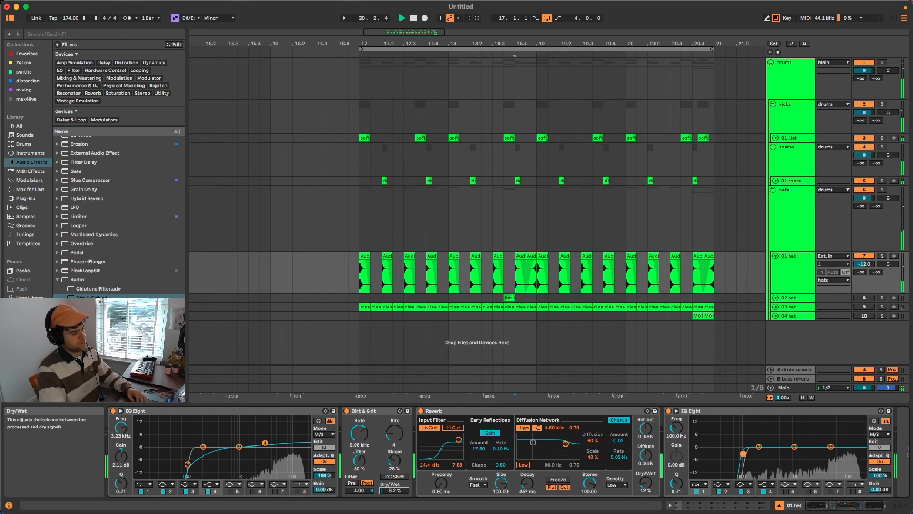
pyautogui.click(377, 412)
pyautogui.press('Delete')
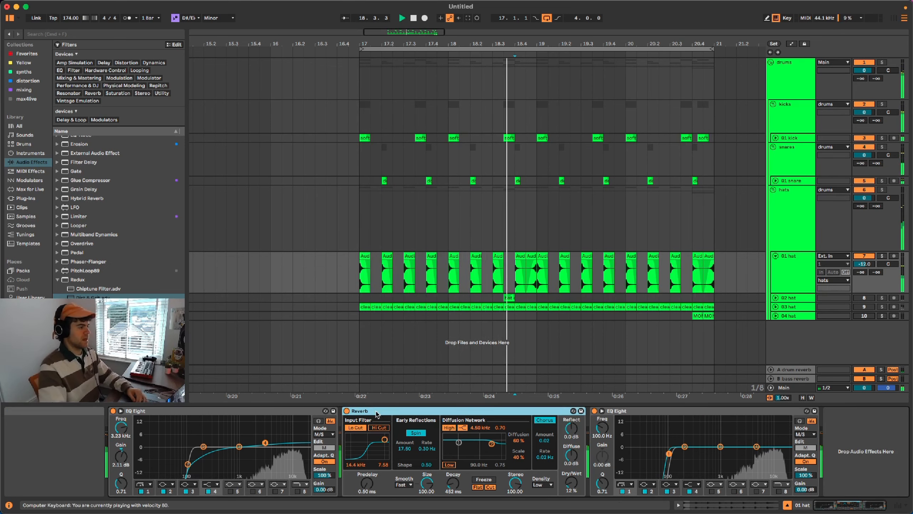
# Fold 01 hat, unfold 03 hat and 04 hat, and audition both of them in solo during playback.
pyautogui.click(776, 256)
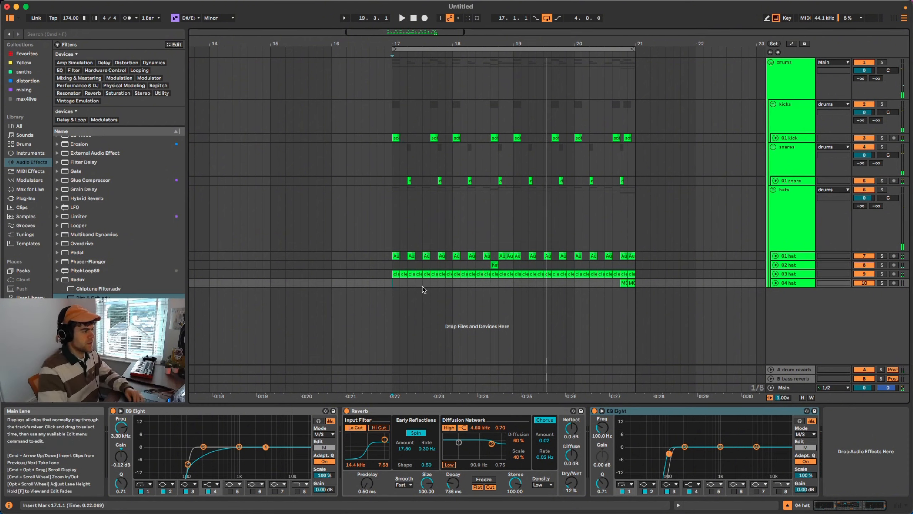
pyautogui.press('space')
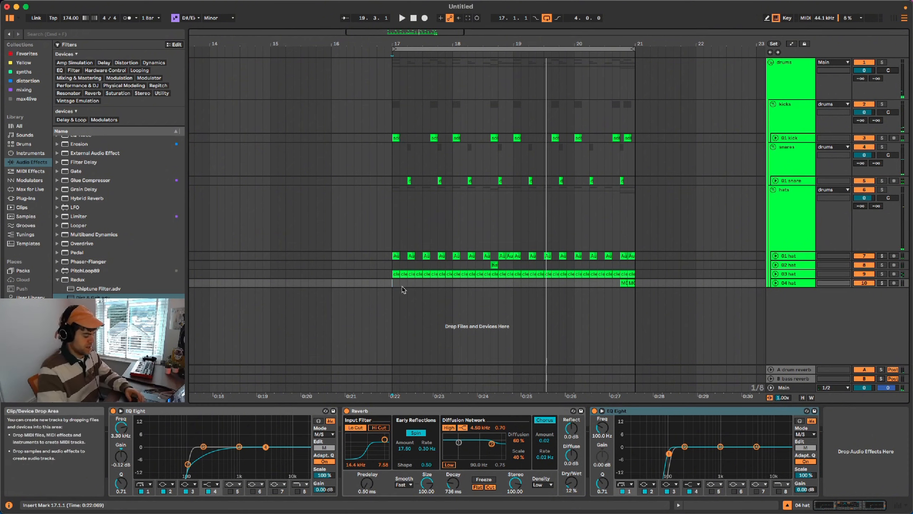
pyautogui.press('space')
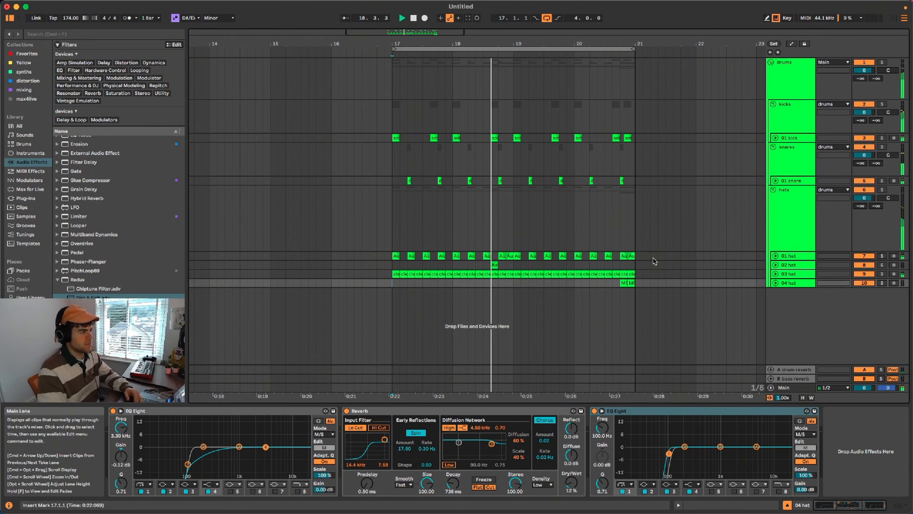
pyautogui.click(775, 274)
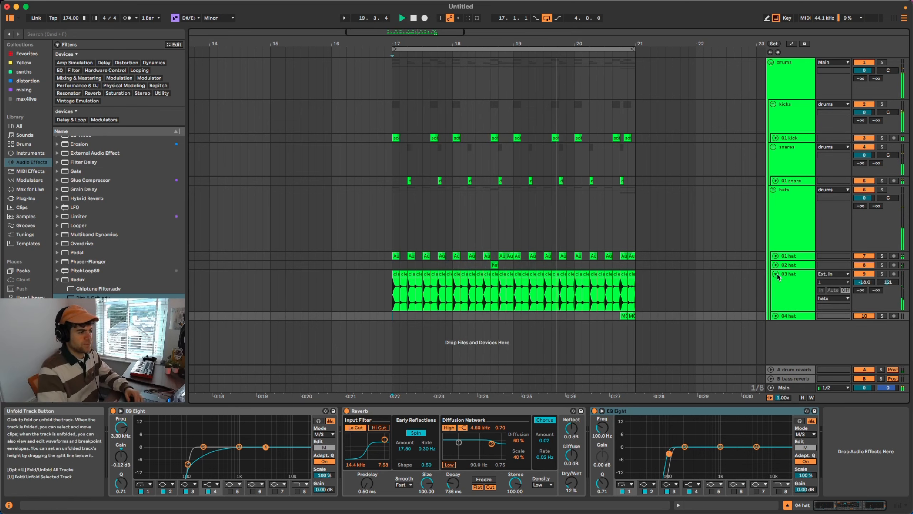
pyautogui.click(775, 317)
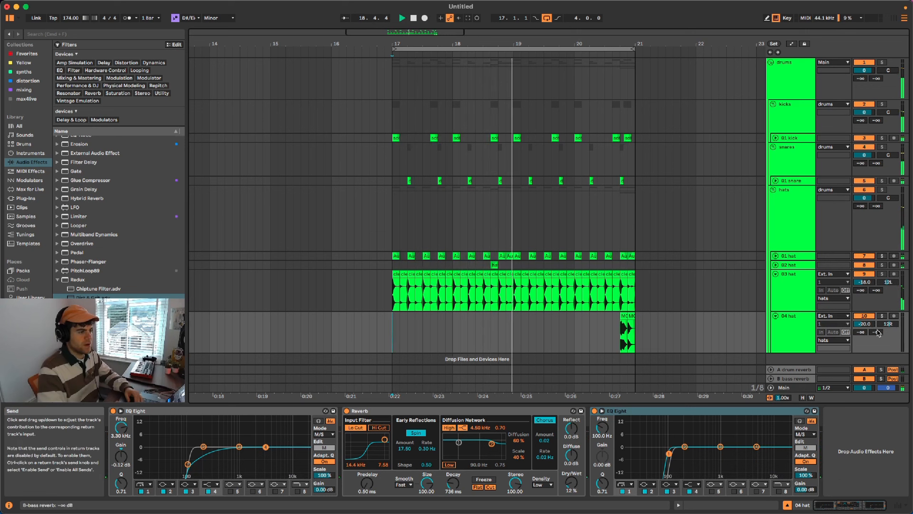
pyautogui.click(881, 274)
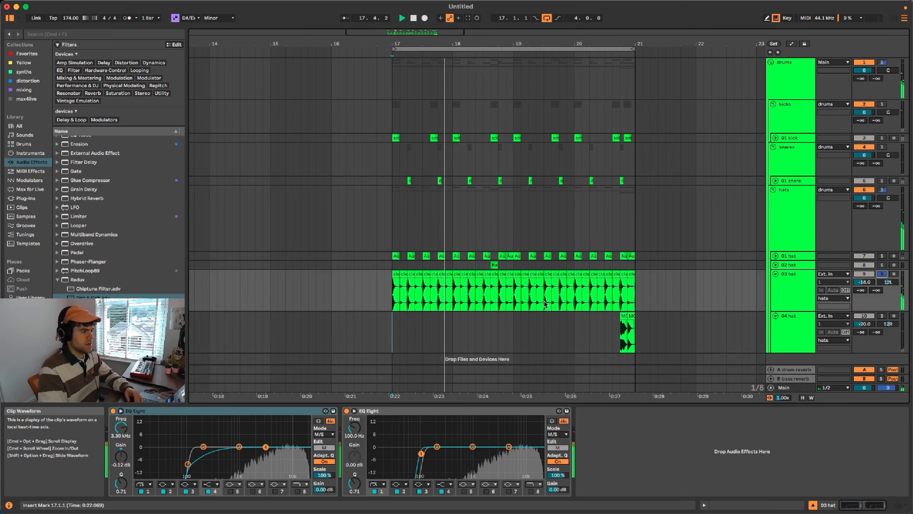
pyautogui.click(882, 316)
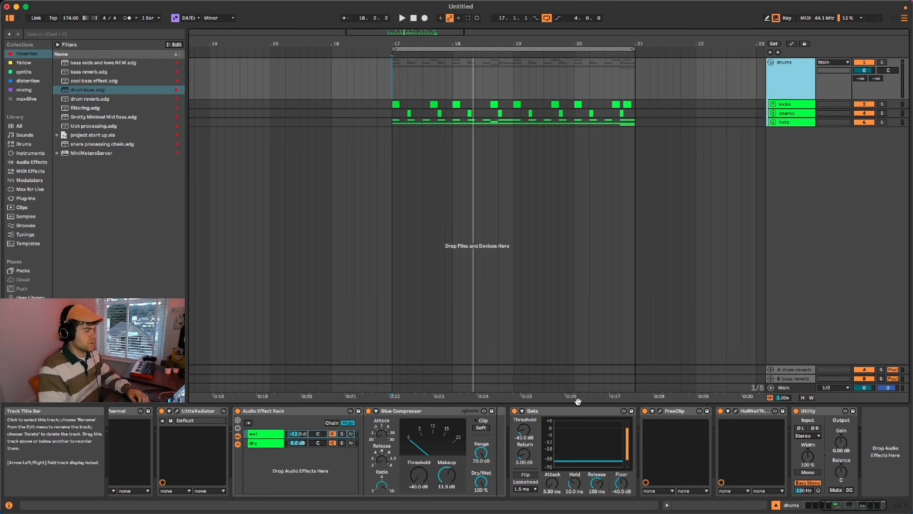
# Examine the Pro-Q 3 curve and the Saturation Knob settings in the drums group's effects chain.
pyautogui.hscroll(-5, 477, 460)
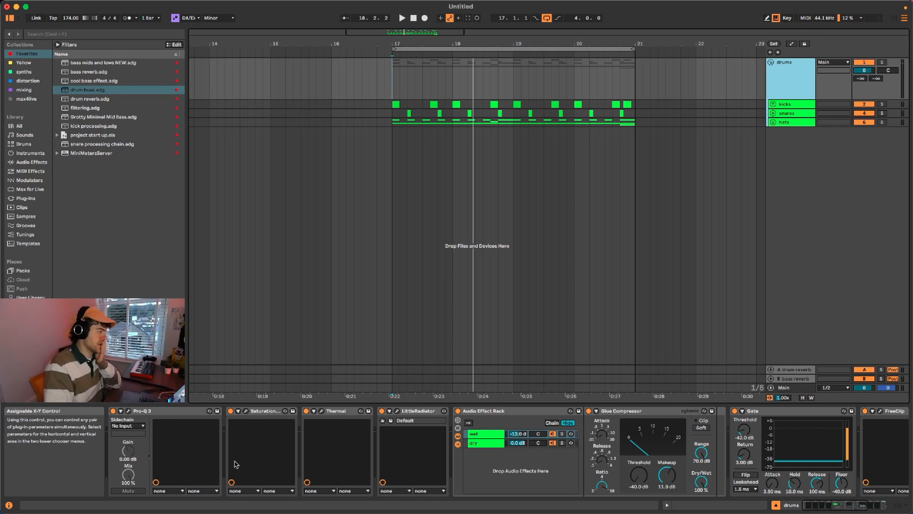
pyautogui.click(129, 411)
pyautogui.moveTo(585, 213); pyautogui.dragTo(527, 121)
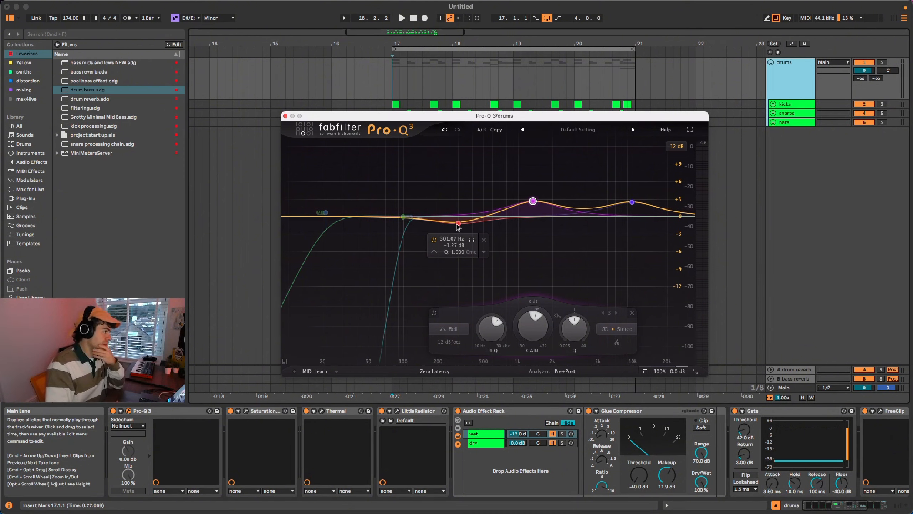
pyautogui.moveTo(344, 219); pyautogui.dragTo(321, 237)
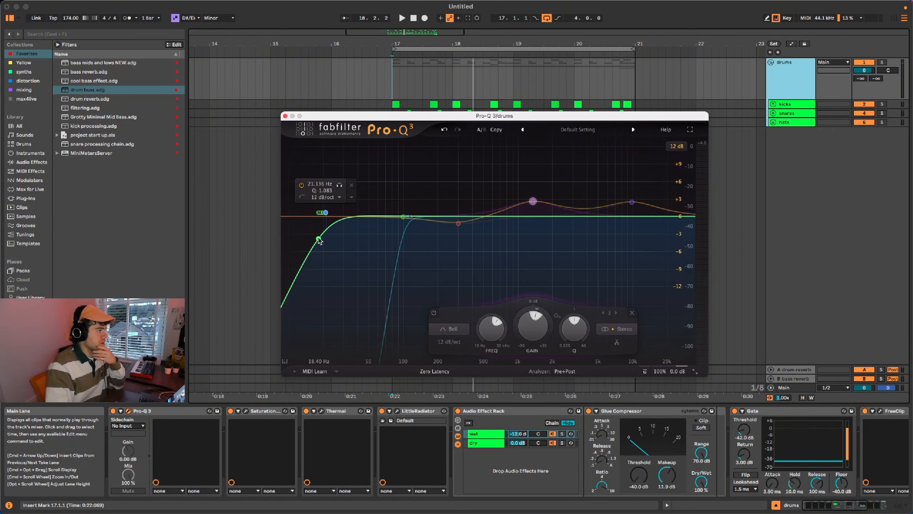
pyautogui.click(286, 117)
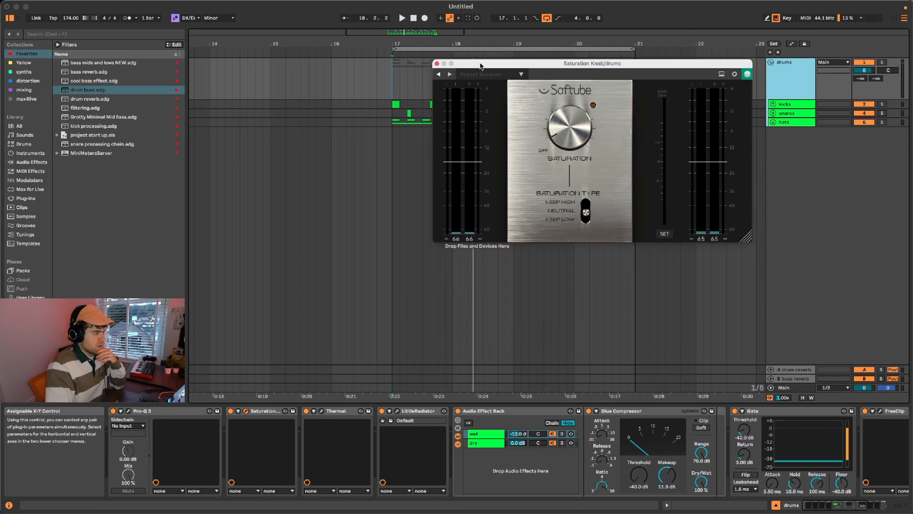
pyautogui.moveTo(471, 73); pyautogui.dragTo(442, 70)
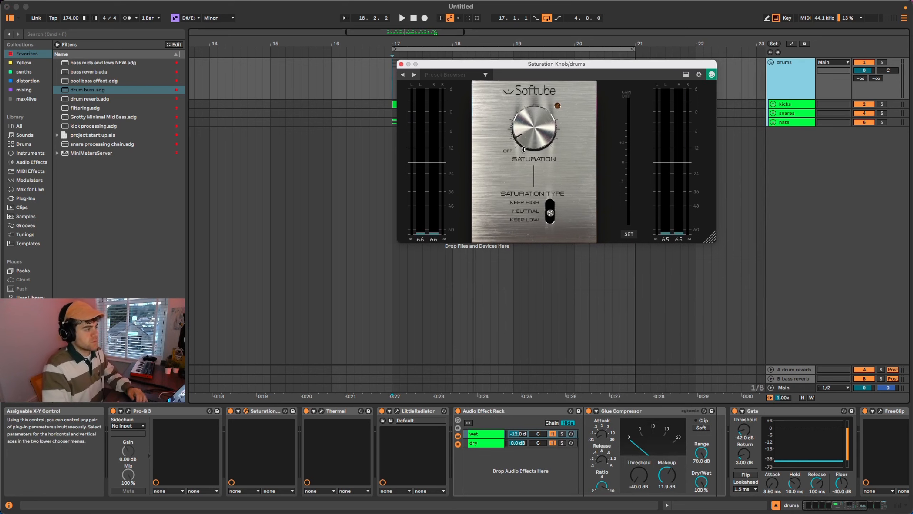
# Bypass Thermal, LittleRadiator, the Audio Effect Rack, Gate and FreeClip on the drums group.
pyautogui.click(306, 410)
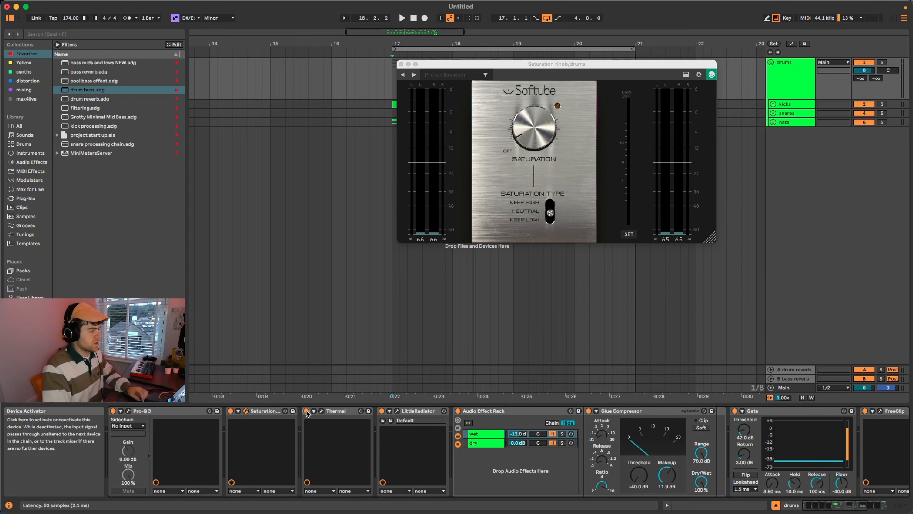
pyautogui.click(382, 411)
pyautogui.click(458, 411)
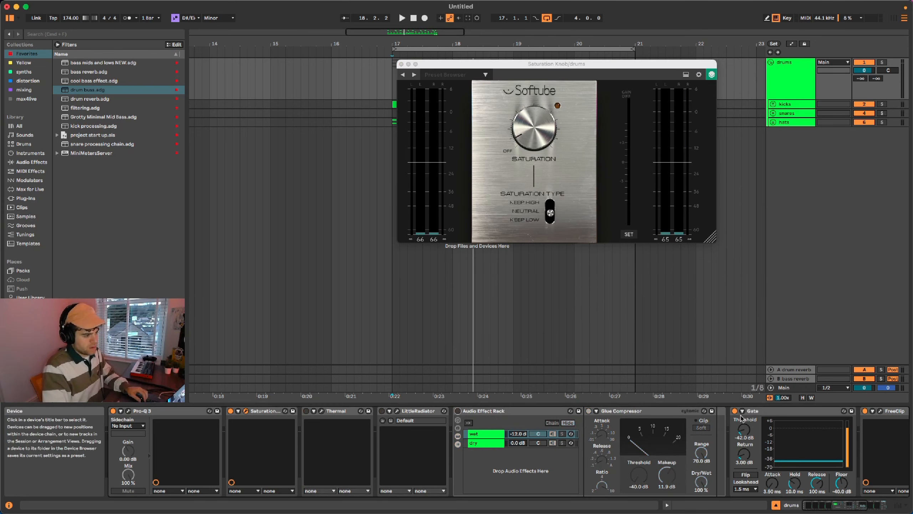
pyautogui.click(734, 411)
pyautogui.hscroll(6, 797, 449)
pyautogui.click(645, 410)
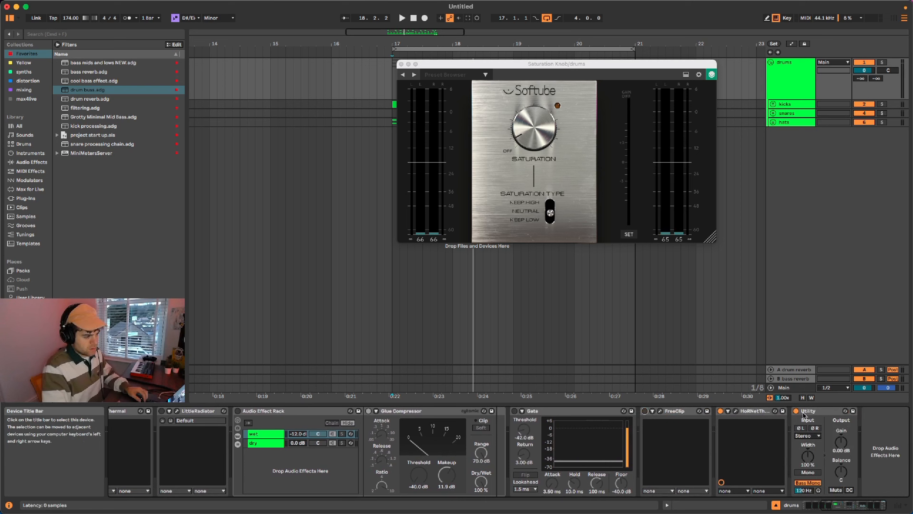
# Audition the drums group with most of its effects bypassed, and turn Thermal back on during playback.
pyautogui.press('space')
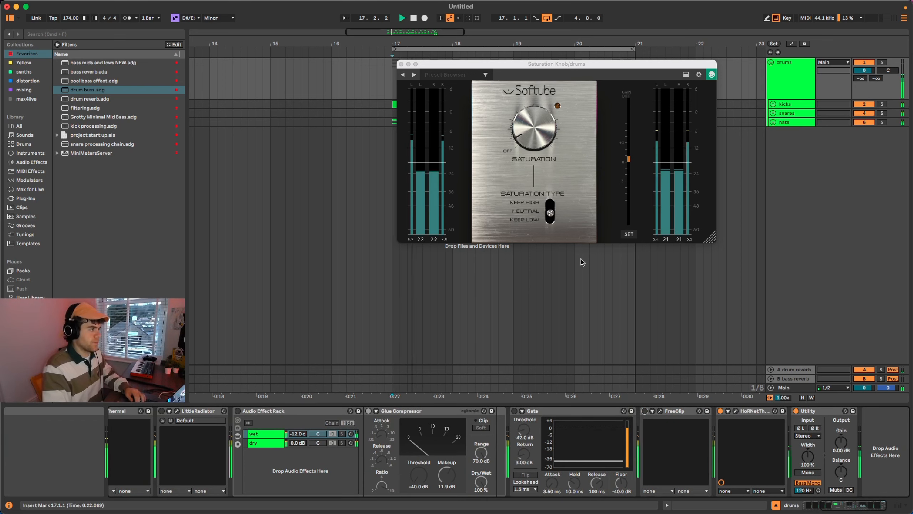
pyautogui.hscroll(-2, 377, 466)
pyautogui.hscroll(-15, 377, 467)
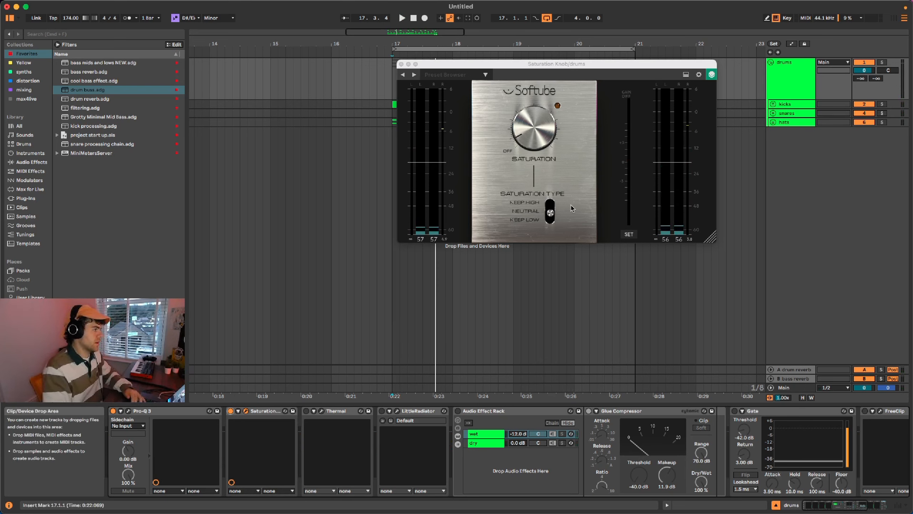
pyautogui.press('space')
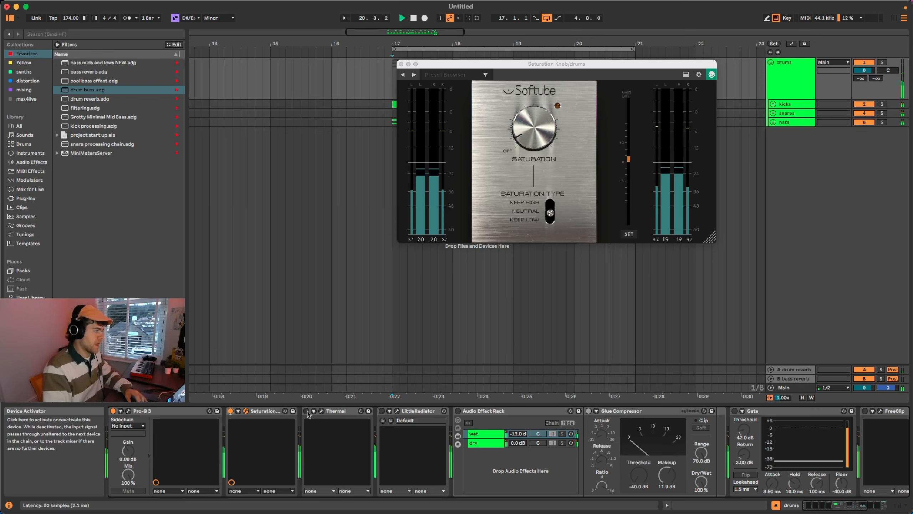
pyautogui.click(306, 411)
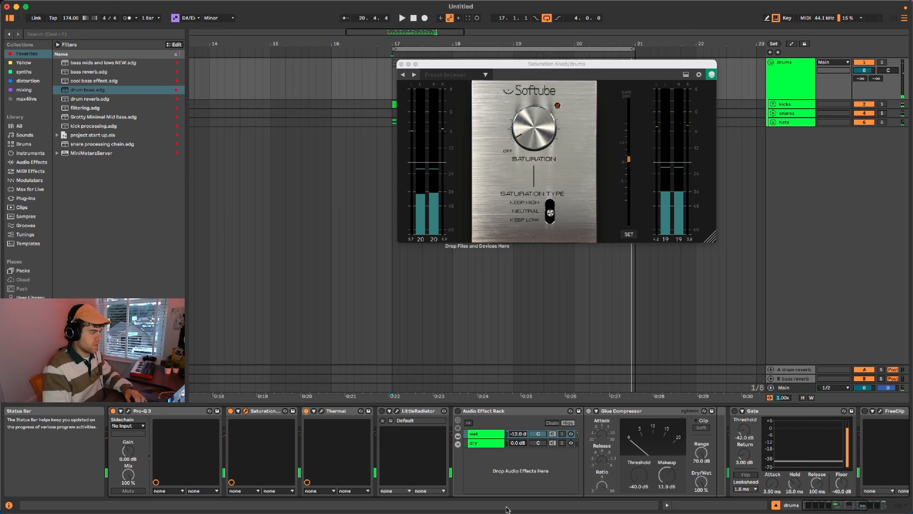
pyautogui.moveTo(546, 65); pyautogui.dragTo(758, 65)
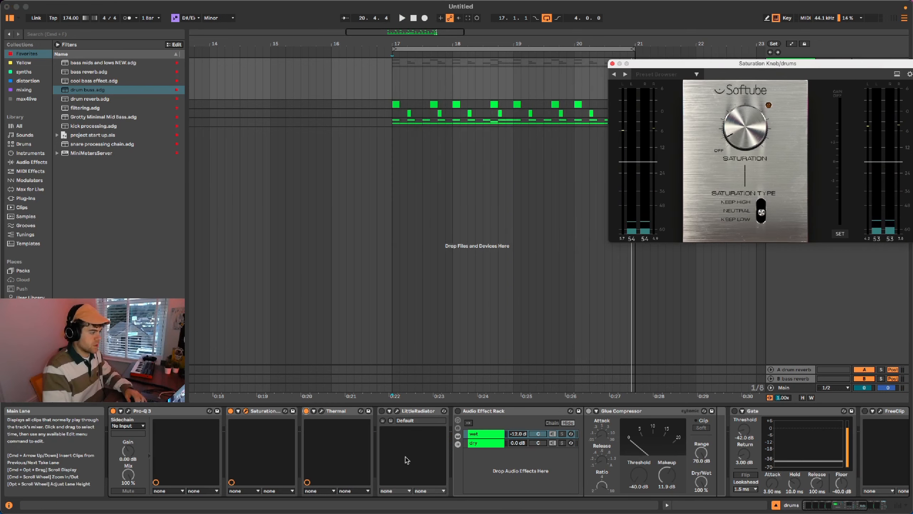
# Compare the drums group with Thermal on and off during playback, and set Thermal's dry/wet to 12 percent.
pyautogui.click(316, 414)
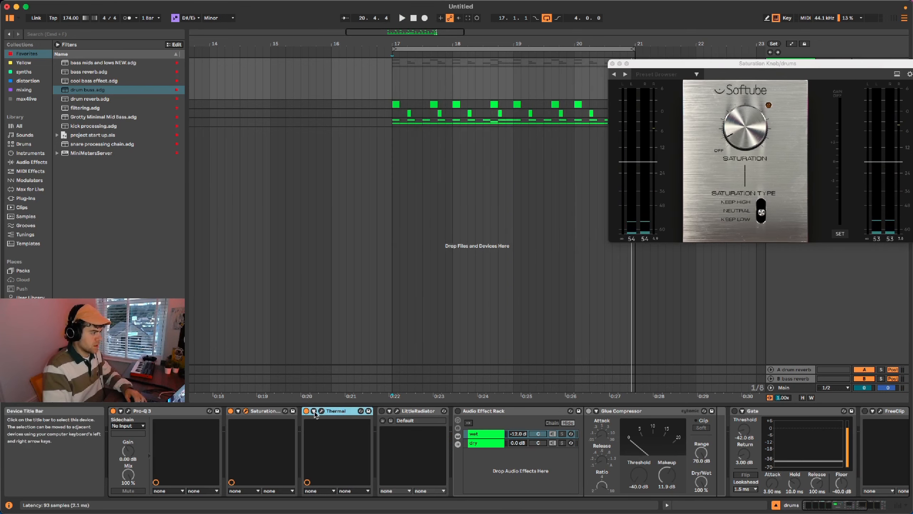
pyautogui.click(321, 411)
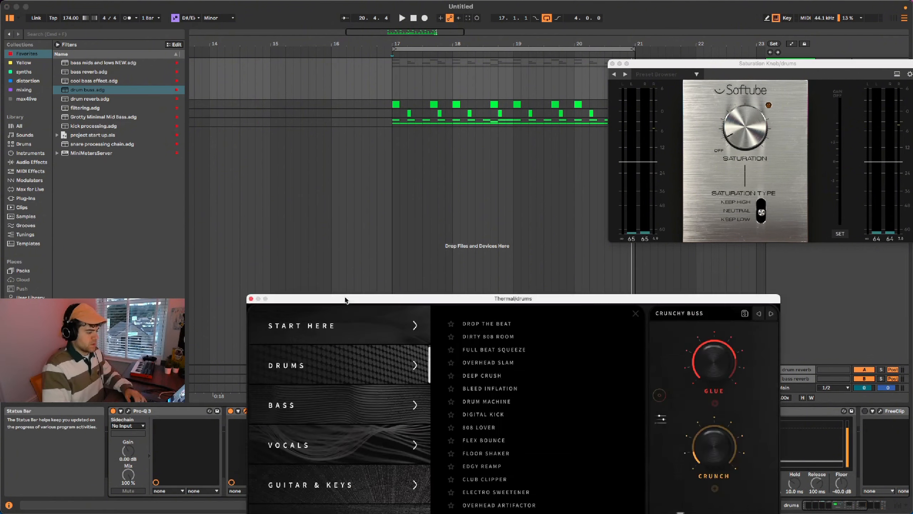
pyautogui.moveTo(345, 298); pyautogui.dragTo(324, 43)
pyautogui.press('space')
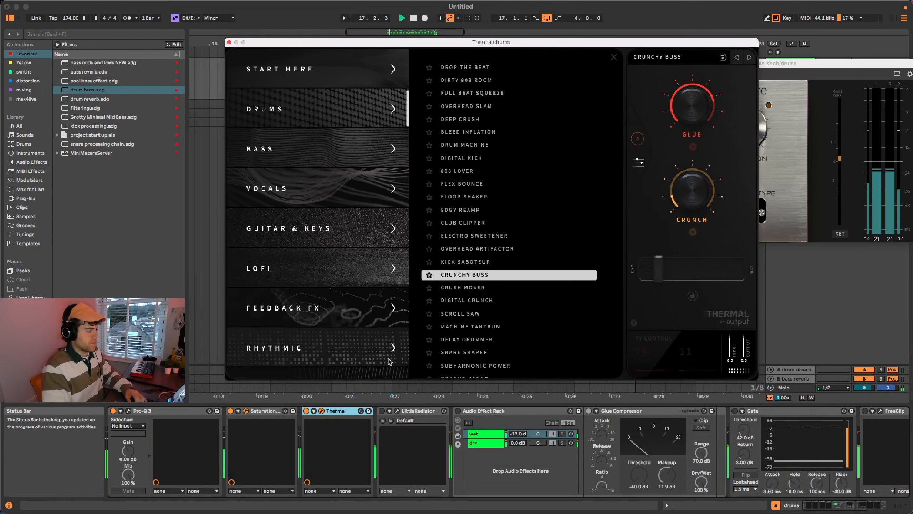
pyautogui.click(306, 411)
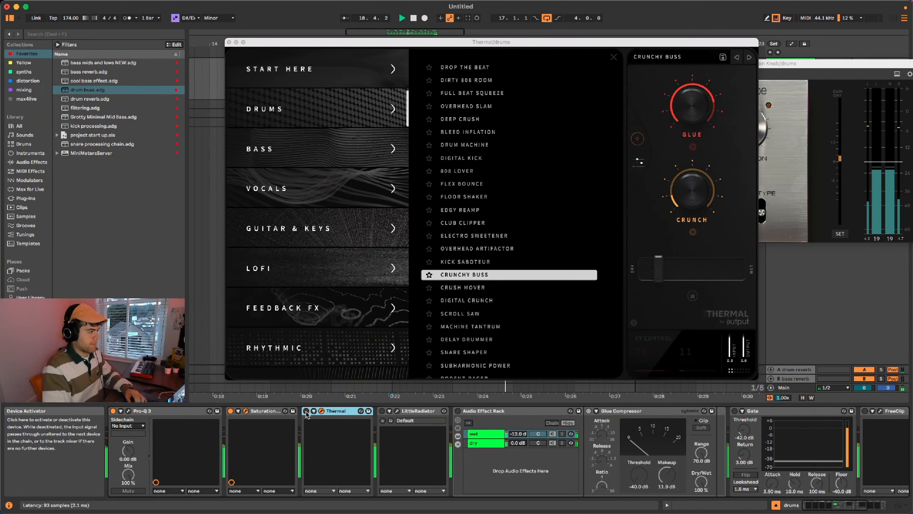
pyautogui.click(306, 411)
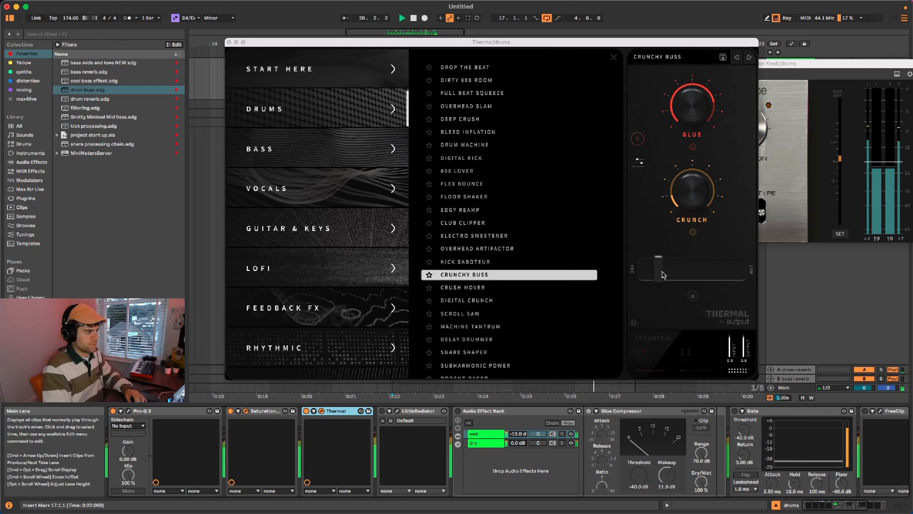
pyautogui.moveTo(664, 275)
pyautogui.mouseDown()
pyautogui.moveTo(719, 277)
pyautogui.moveTo(656, 274)
pyautogui.mouseUp()
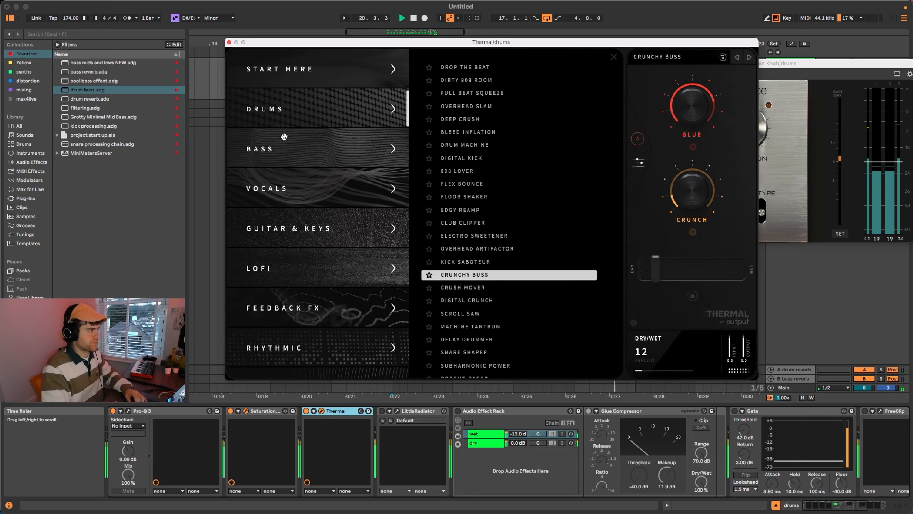
# Turn LittleRadiator and the Audio Effect Rack back on in the drums group's chain, inspecting LittleRadiator's settings and the rack's wet chain.
pyautogui.click(382, 411)
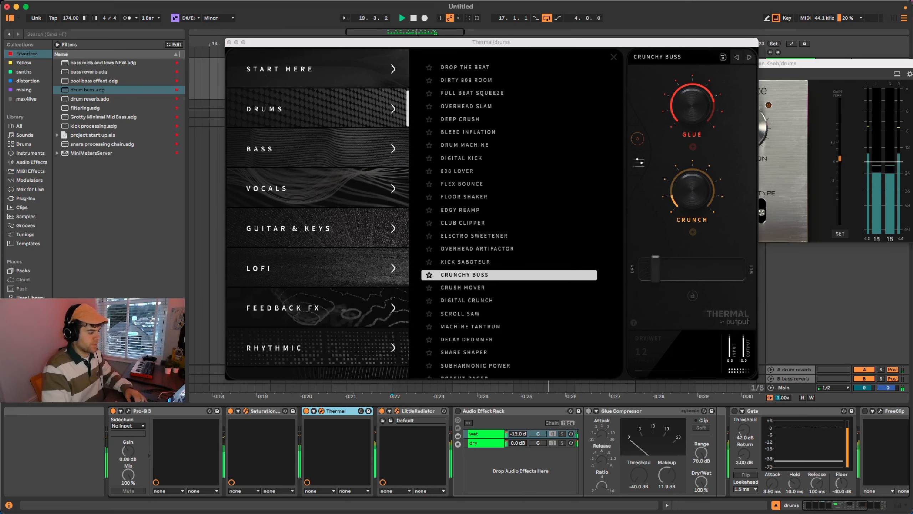
pyautogui.moveTo(535, 221); pyautogui.dragTo(515, 158)
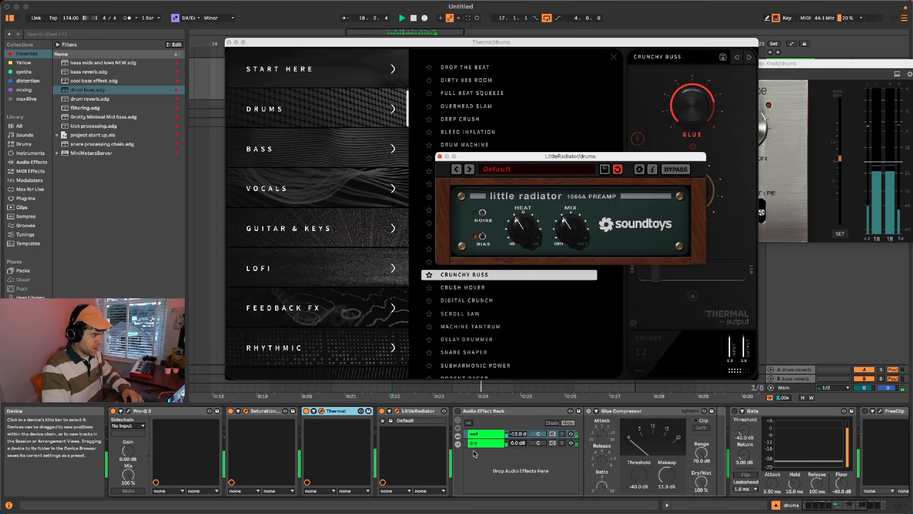
pyautogui.click(459, 412)
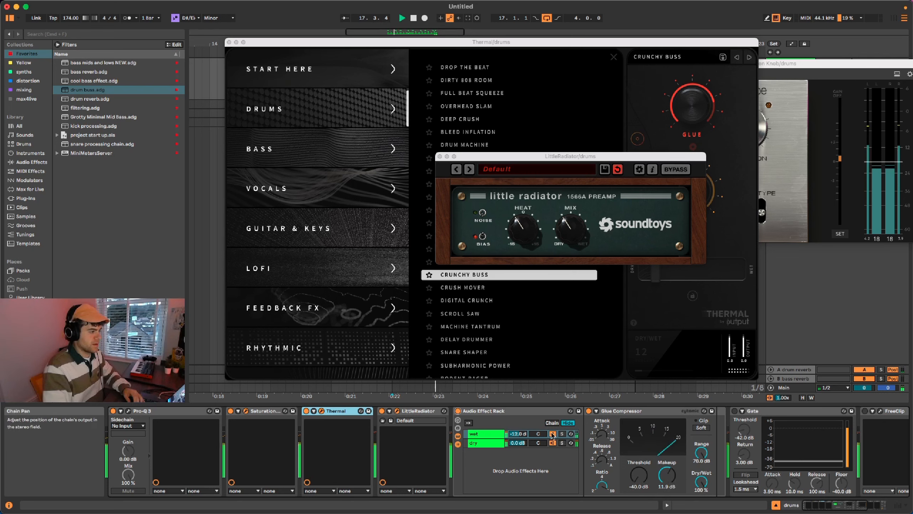
pyautogui.click(483, 435)
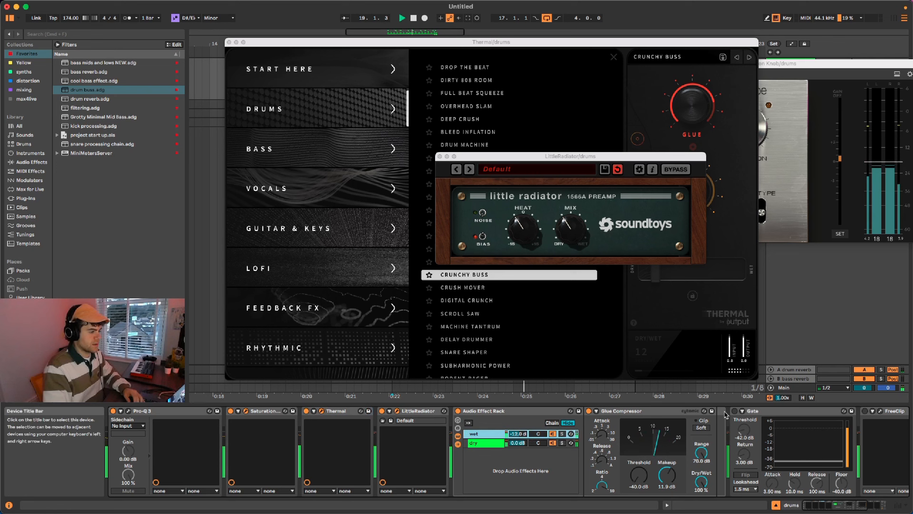
# Reactivate Gate and FreeClip on the drums group, and examine the FreeClip, HoRNet TheNormalizer and Utility settings.
pyautogui.hscroll(5, 803, 446)
pyautogui.hscroll(1, 802, 446)
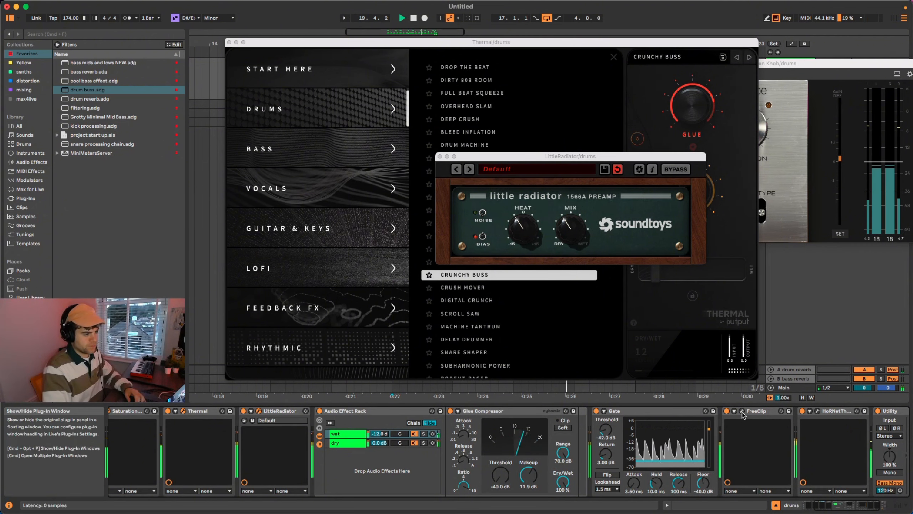
pyautogui.moveTo(431, 512); pyautogui.dragTo(442, 137)
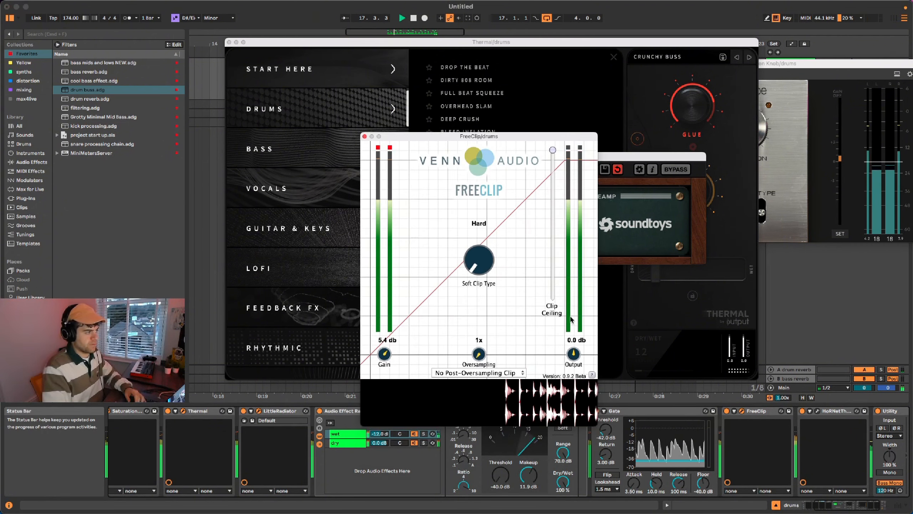
pyautogui.click(817, 412)
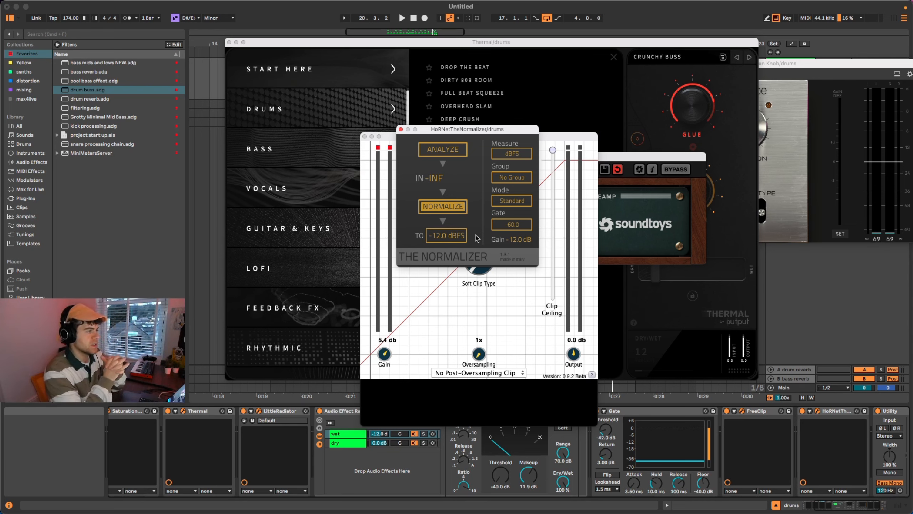
pyautogui.hscroll(4, 836, 441)
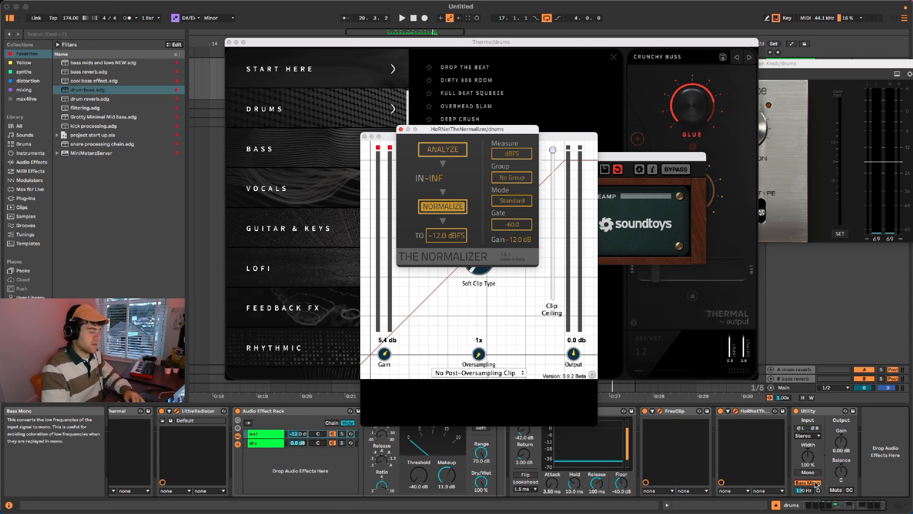
# Close the open TheNormalizer, FreeClip, Thermal, LittleRadiator and Saturation Knob plug-in windows.
pyautogui.click(400, 129)
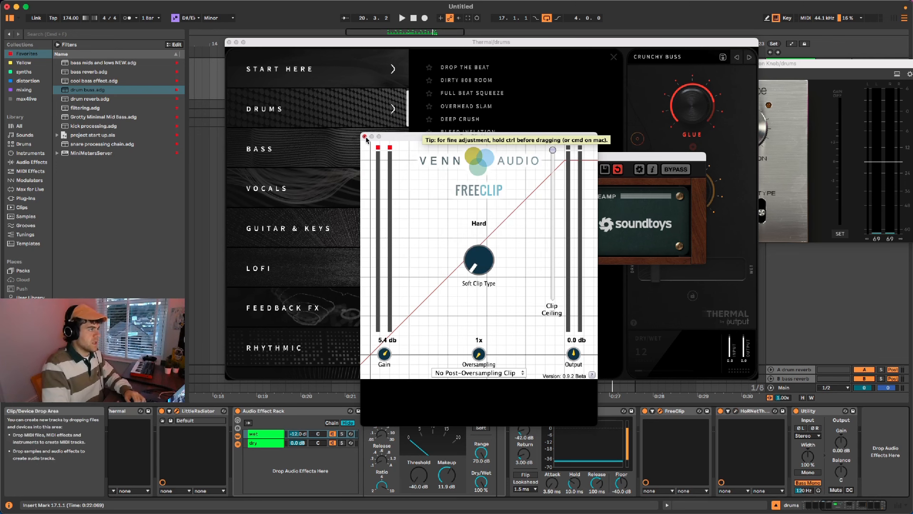
pyautogui.click(364, 136)
pyautogui.click(229, 42)
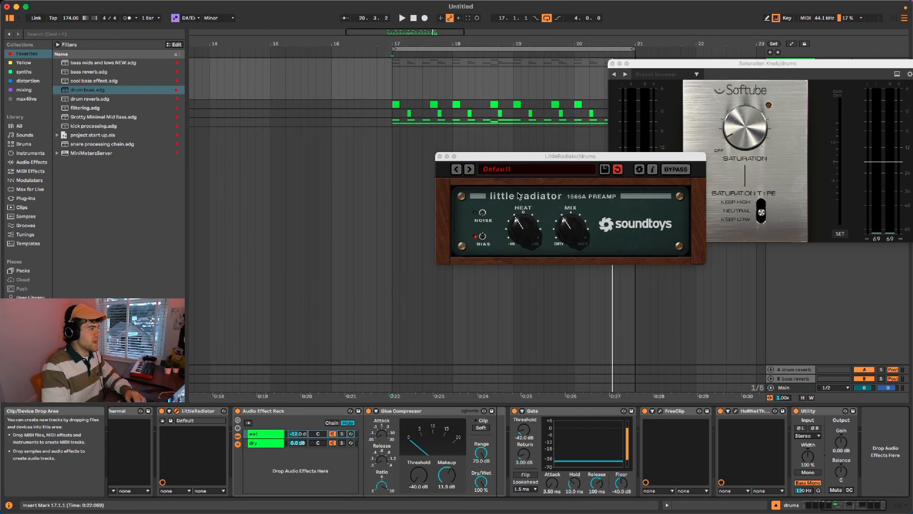
pyautogui.click(439, 157)
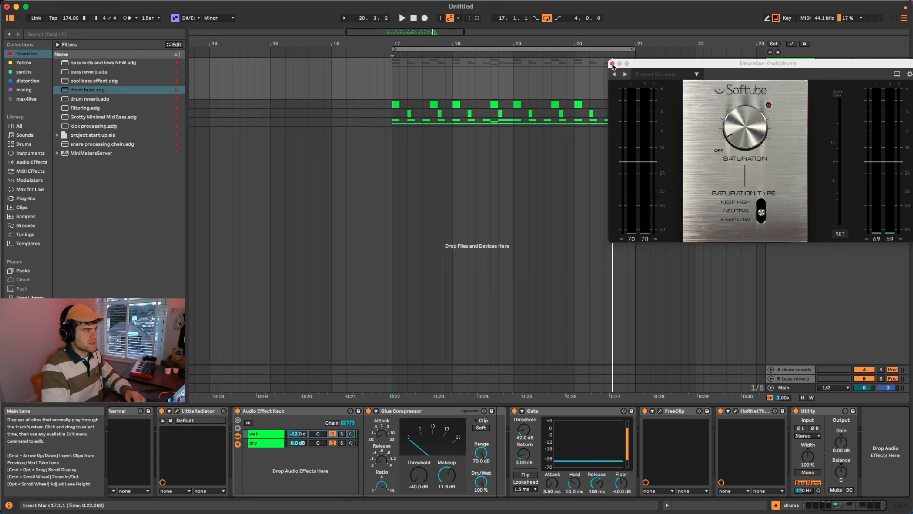
pyautogui.click(613, 64)
# Select the hats track at the start of the loop and audition the full drum loop.
pyautogui.click(422, 123)
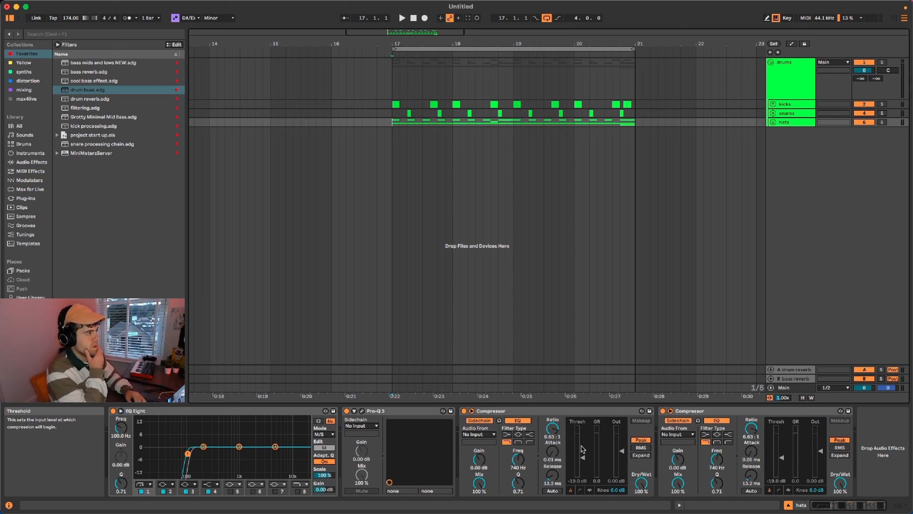
pyautogui.press('space')
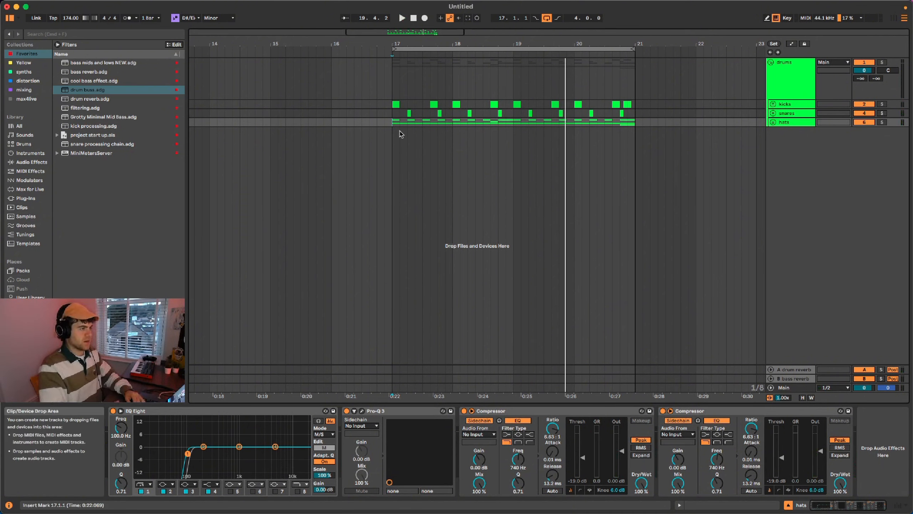
pyautogui.press('space')
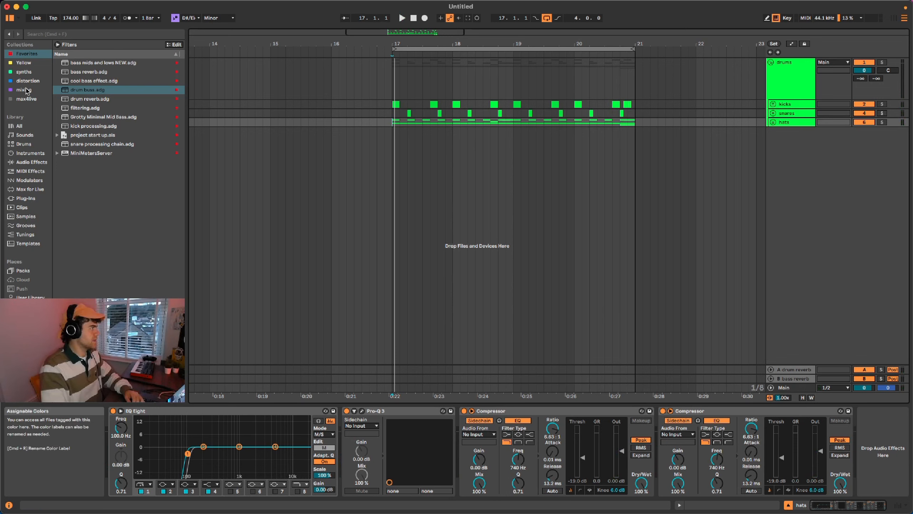
# Load Serum from the synths collection onto a new MIDI track and turn on its sub oscillator.
pyautogui.click(22, 71)
pyautogui.click(78, 89)
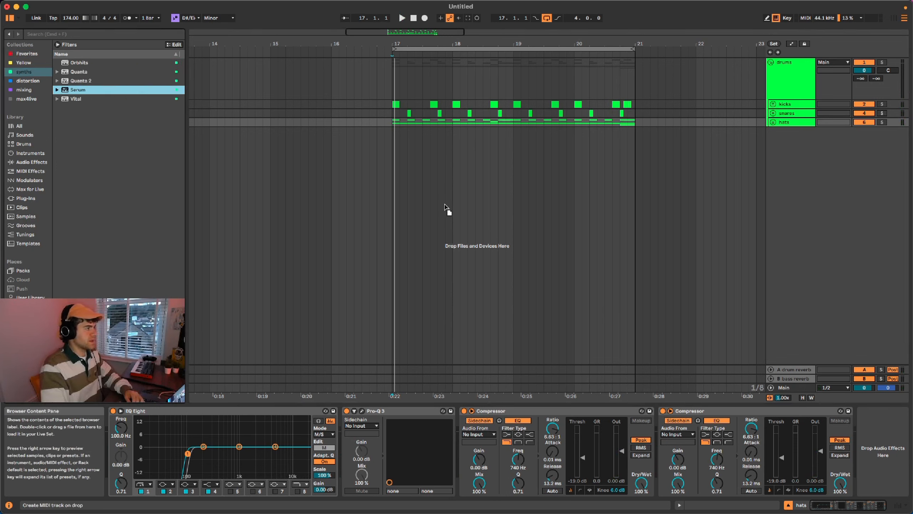
pyautogui.moveTo(444, 204); pyautogui.dragTo(420, 348)
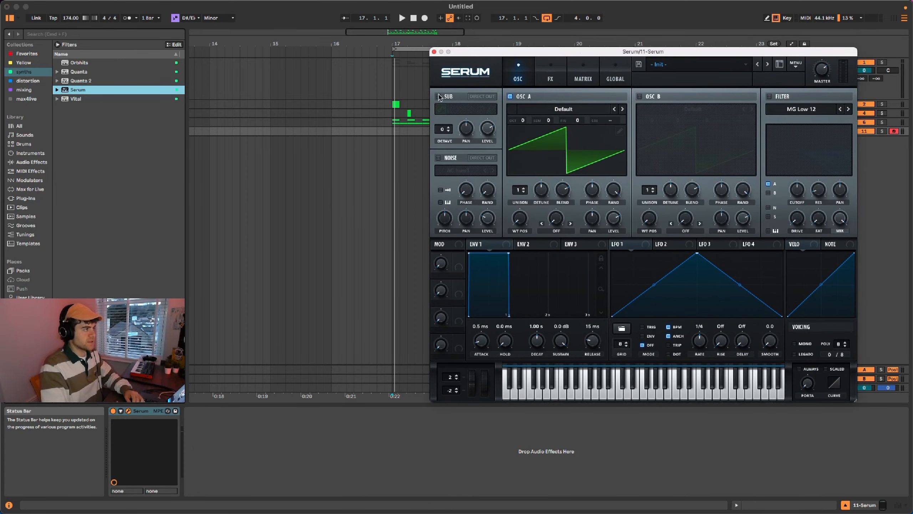
pyautogui.click(439, 96)
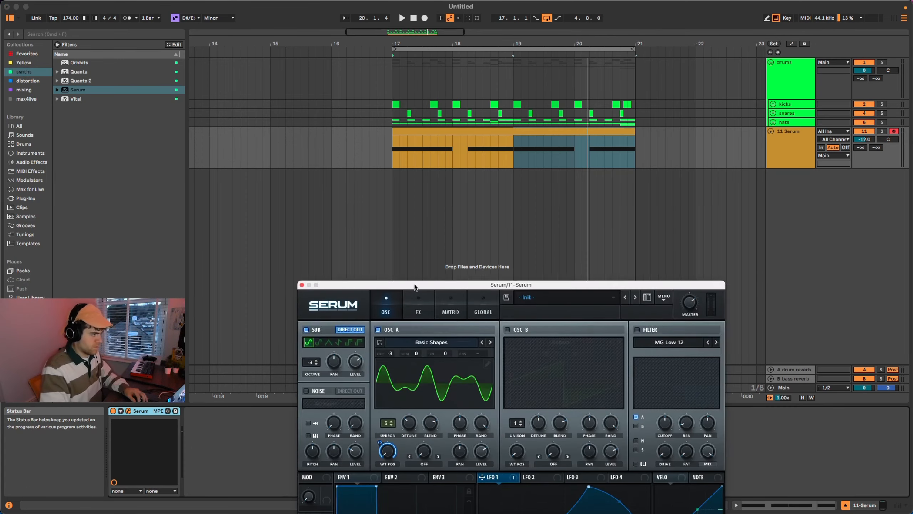
# Assign LFO 1 to oscillator A's level in Serum and adjust the LFO's rising curve during playback.
pyautogui.moveTo(429, 280); pyautogui.dragTo(448, 72)
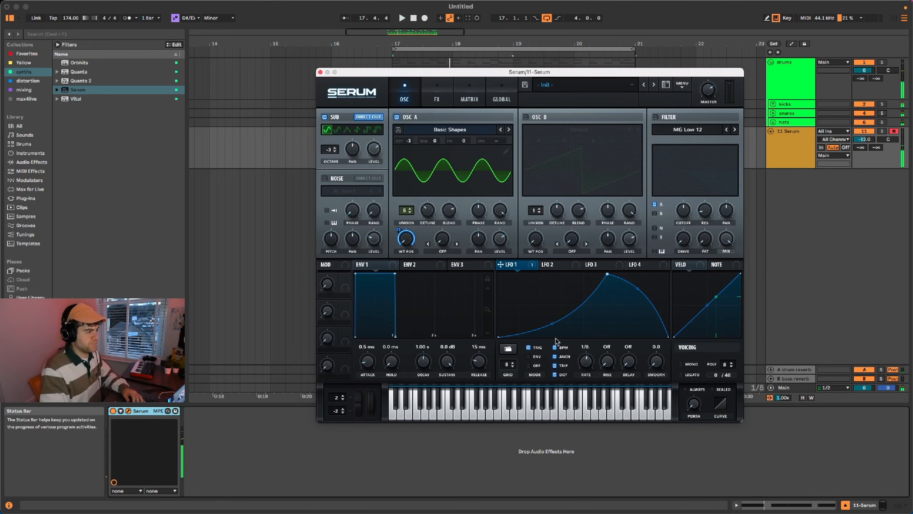
pyautogui.moveTo(516, 267); pyautogui.dragTo(501, 238)
pyautogui.moveTo(502, 239); pyautogui.dragTo(492, 290)
pyautogui.press('space')
pyautogui.moveTo(492, 231); pyautogui.dragTo(493, 204)
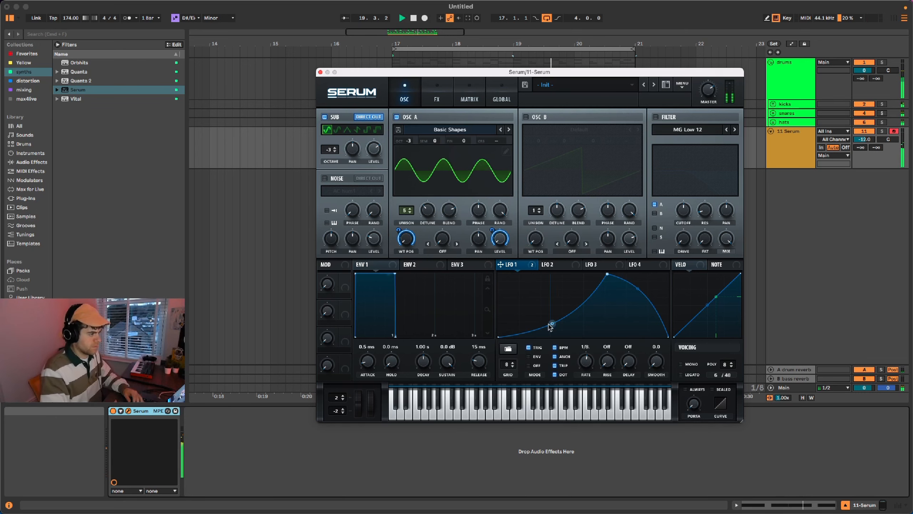
pyautogui.moveTo(550, 326); pyautogui.dragTo(548, 321)
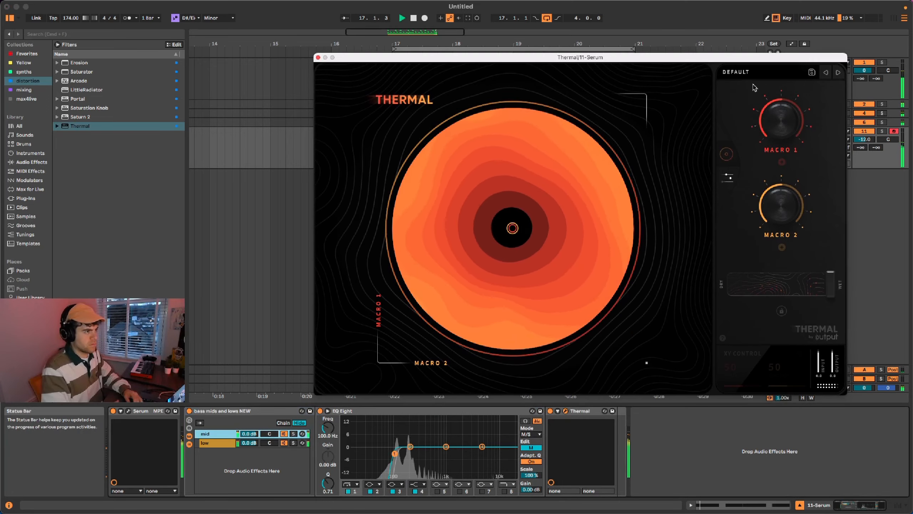
# Load the Rejuvenator bass preset in Thermal on the Serum track's mid chain and adjust its XY control.
pyautogui.click(345, 165)
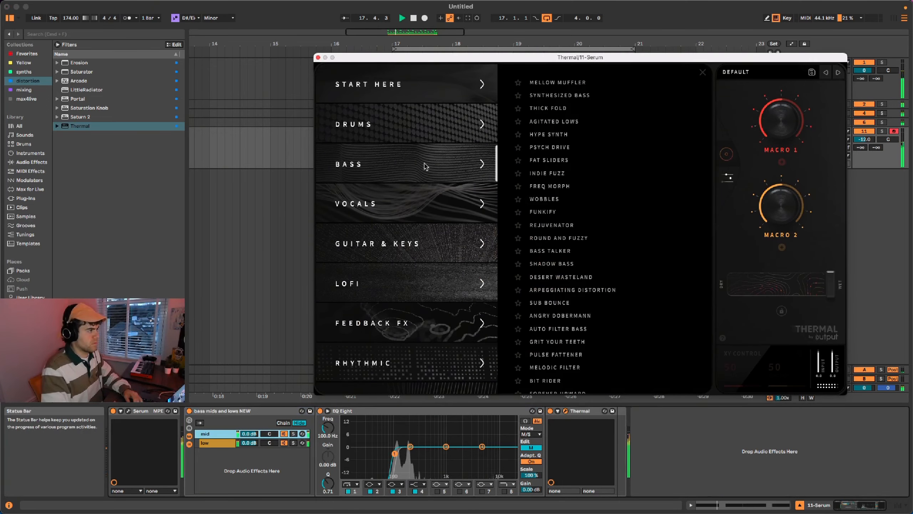
pyautogui.click(553, 225)
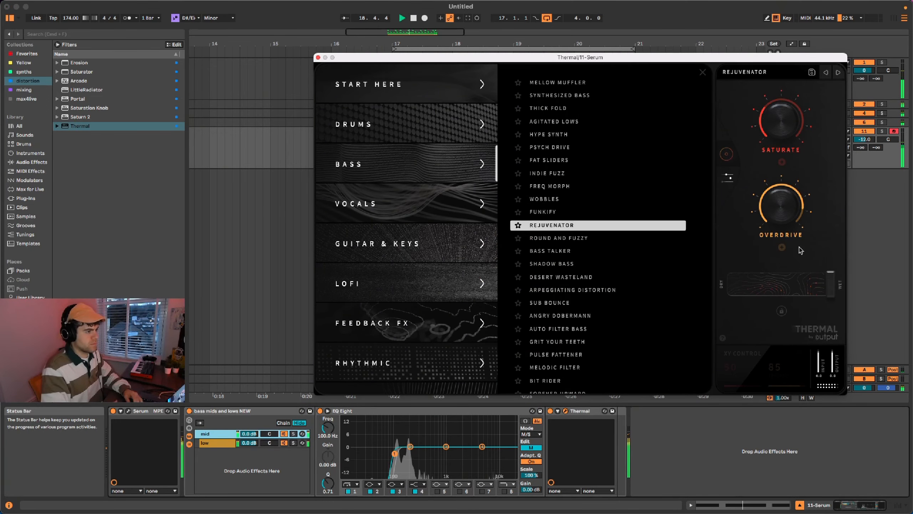
pyautogui.click(727, 154)
pyautogui.moveTo(590, 267); pyautogui.dragTo(584, 197)
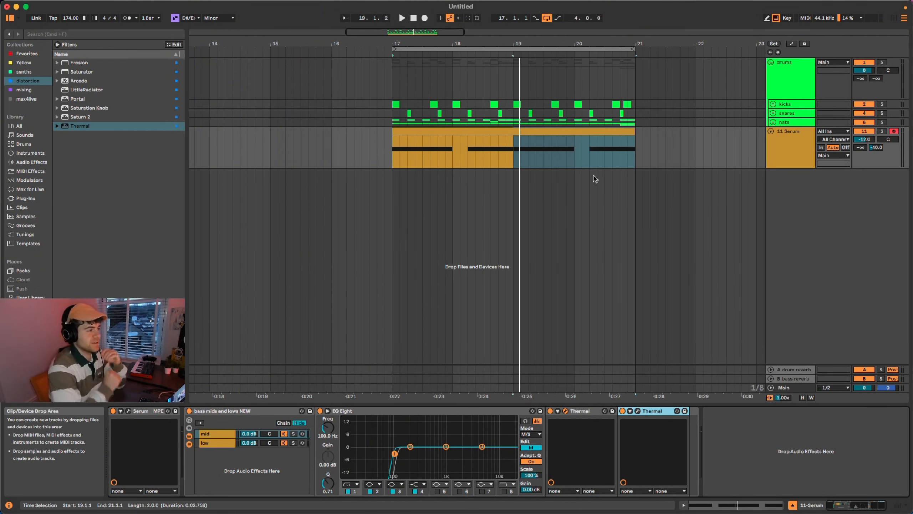
# Audition the bass with the drums from bar 17 and mute the 11-Serum track during playback.
pyautogui.click(393, 146)
pyautogui.press('space')
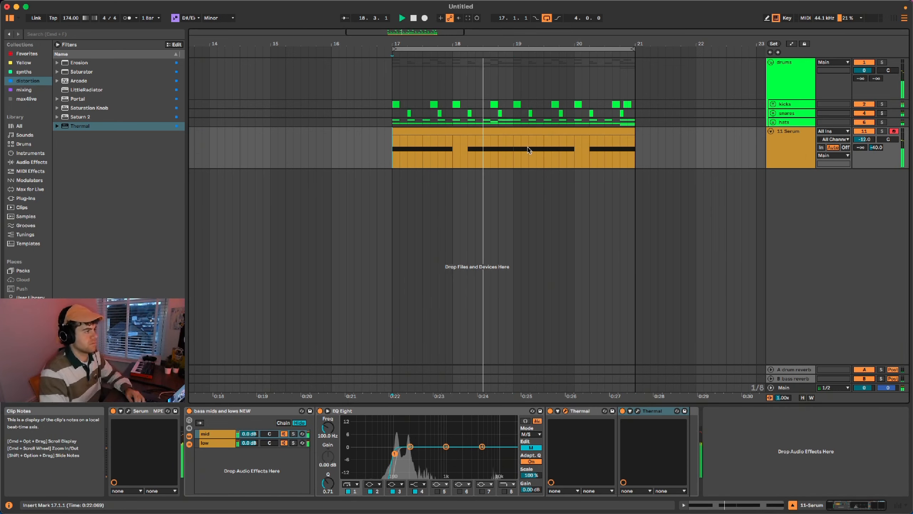
pyautogui.click(871, 131)
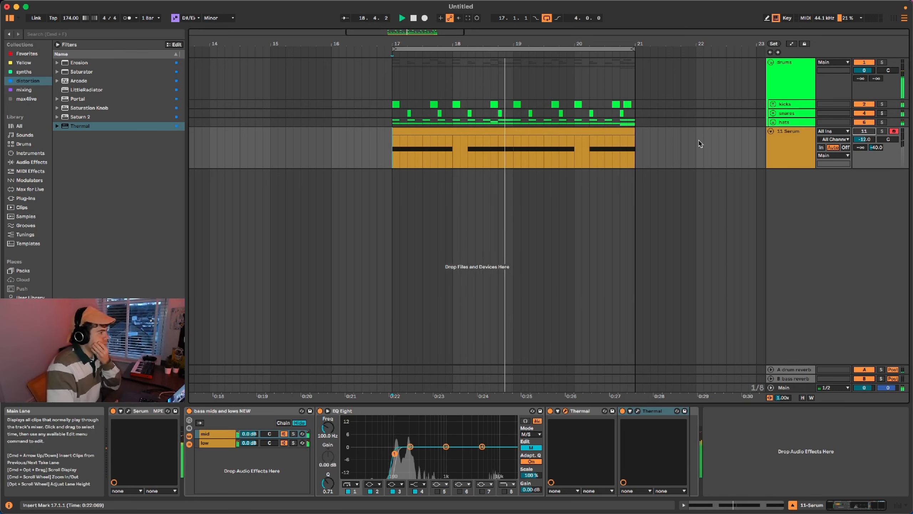
# Audition the drums with the bass muted, and fold the 11-Serum track.
pyautogui.press('space')
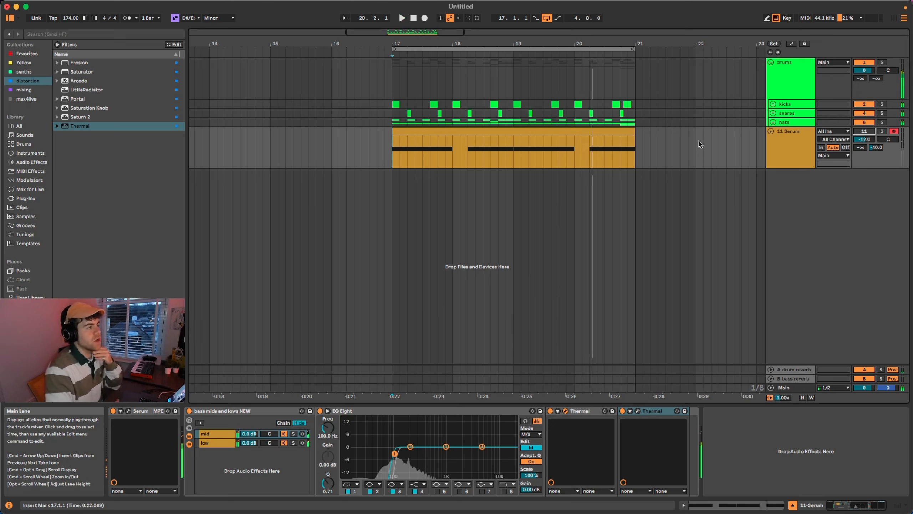
pyautogui.press('space')
pyautogui.press('space')
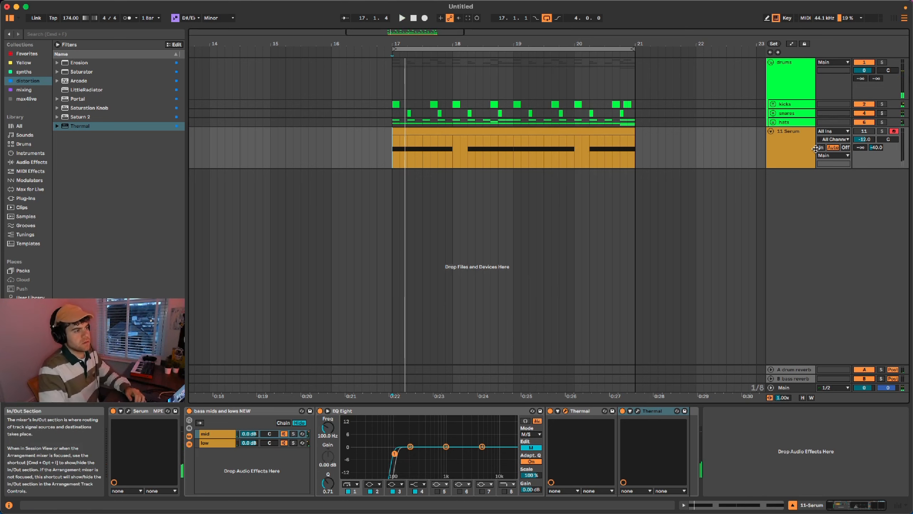
pyautogui.click(781, 141)
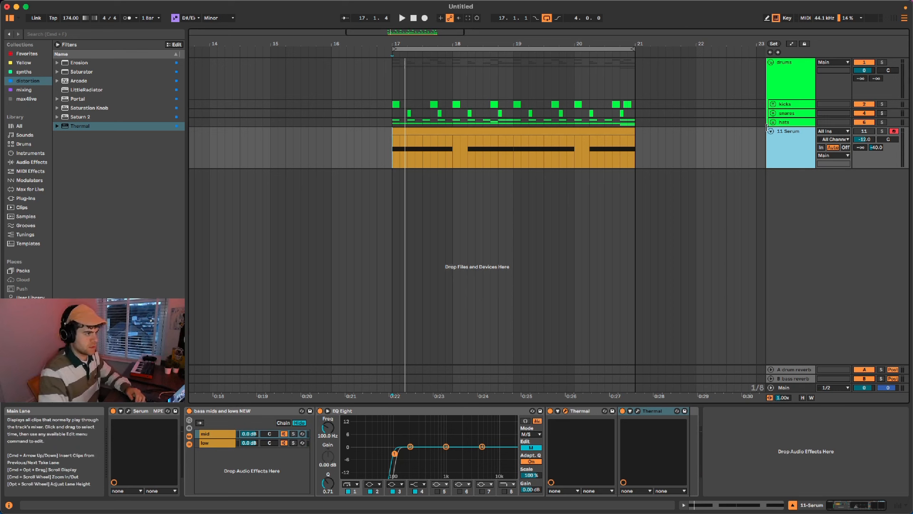
pyautogui.click(772, 131)
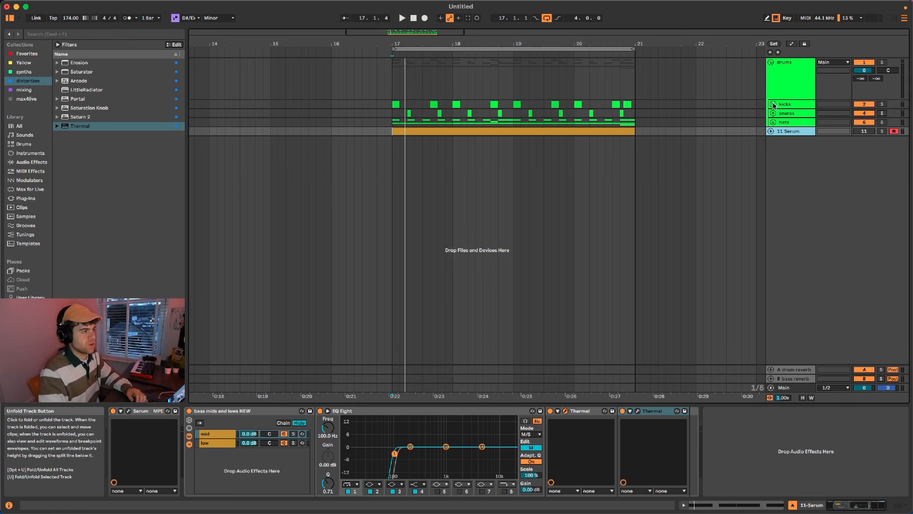
# Copy the four-bar kick, snare, hat and Serum clips starting at bar 17 and paste them at bar 25.
pyautogui.hscroll(4, 477, 128)
pyautogui.scroll(-5, 477, 128)
pyautogui.scroll(3, 437, 129)
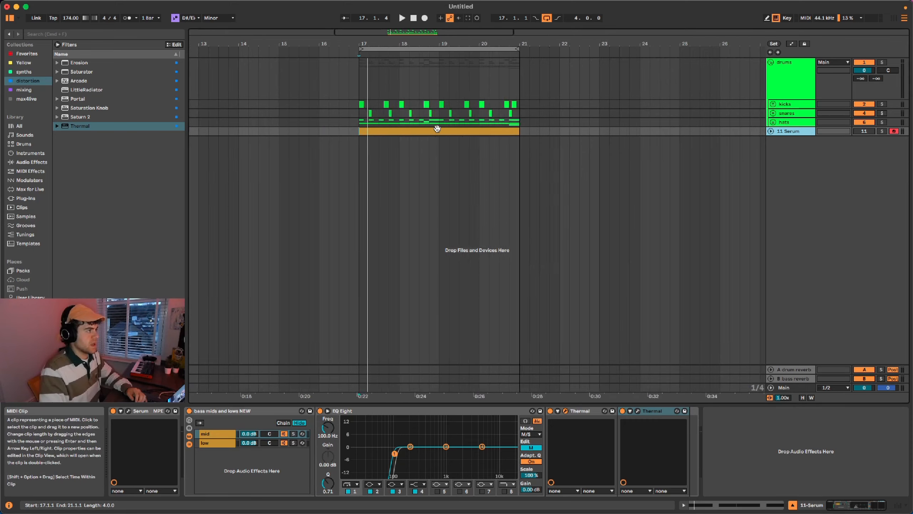
pyautogui.scroll(3, 437, 128)
pyautogui.scroll(-5, 406, 139)
pyautogui.click(530, 131)
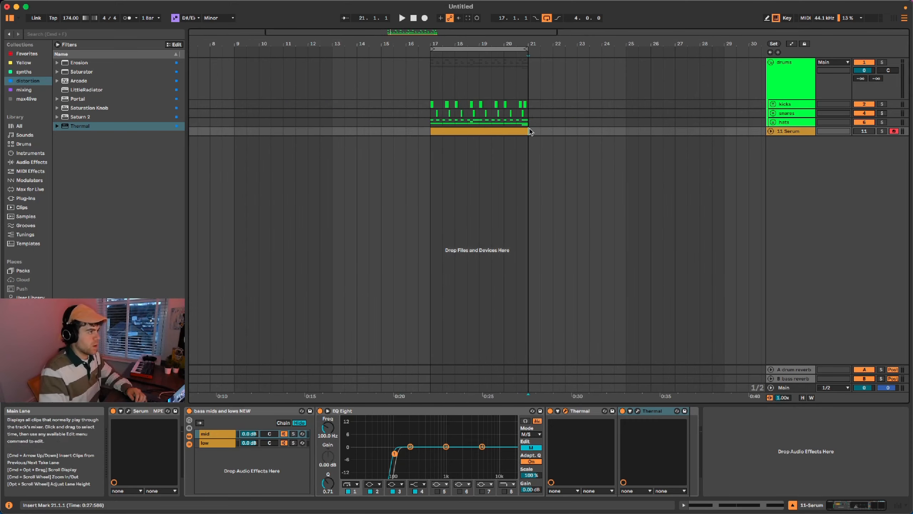
pyautogui.moveTo(527, 122); pyautogui.dragTo(431, 106)
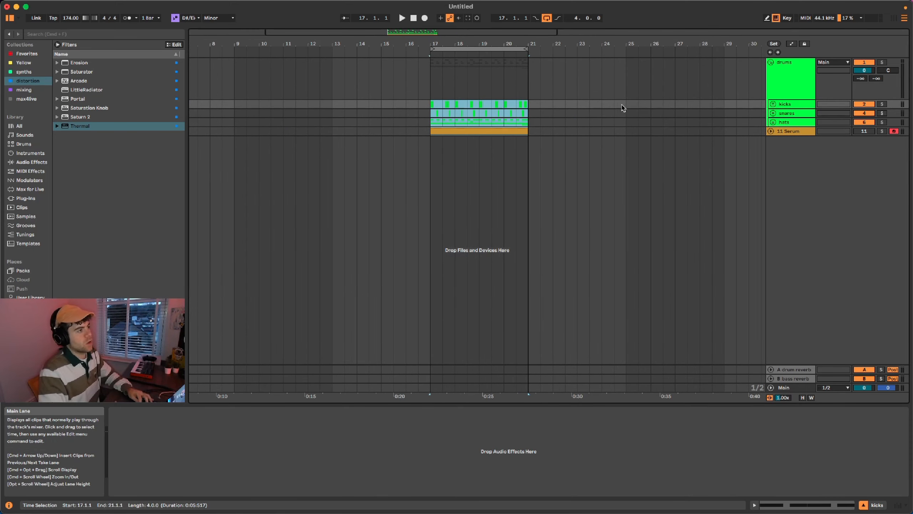
pyautogui.click(628, 105)
pyautogui.press('super+v')
pyautogui.hscroll(3, 673, 130)
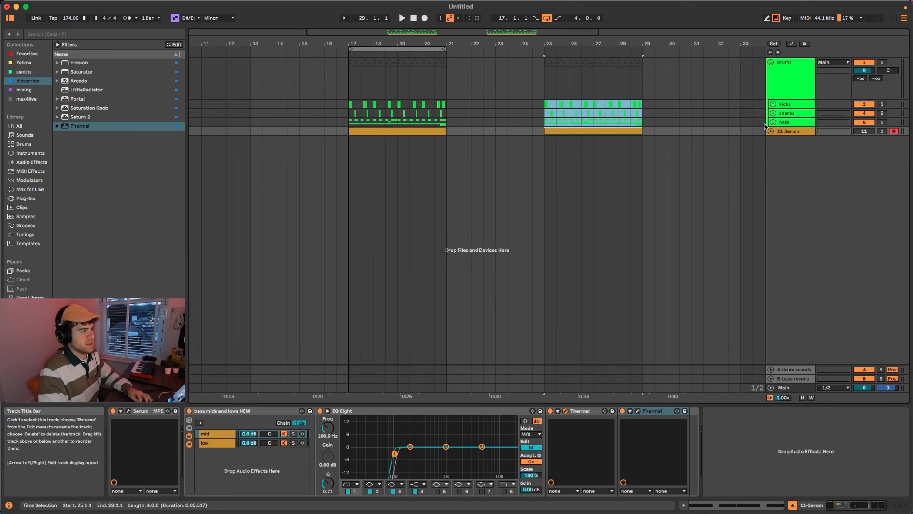
# Audition the copied loop from bar 25.
pyautogui.scroll(3, 545, 117)
pyautogui.click(545, 122)
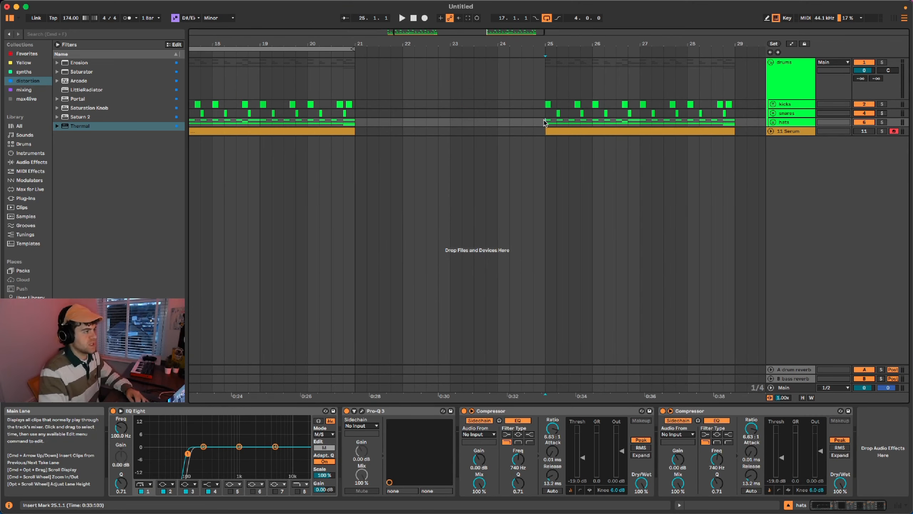
pyautogui.press('space')
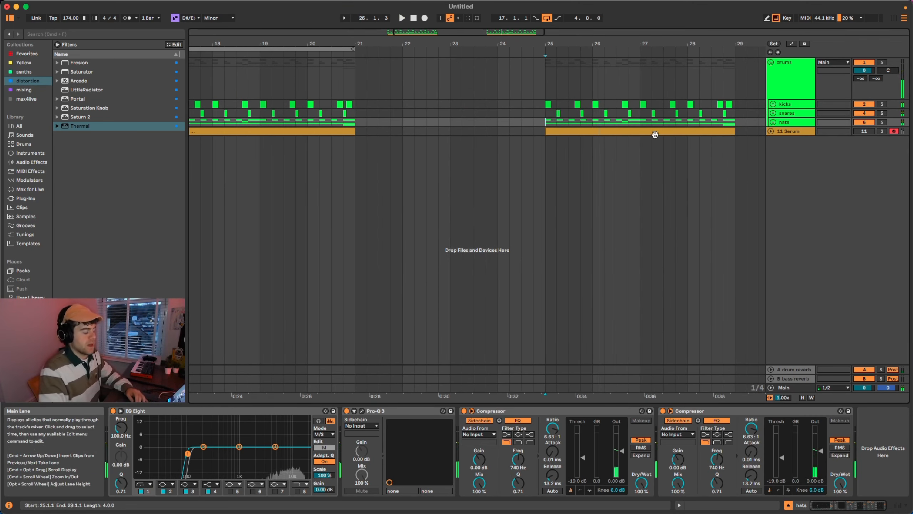
pyautogui.scroll(-3, 553, 184)
pyautogui.hscroll(-3, 553, 184)
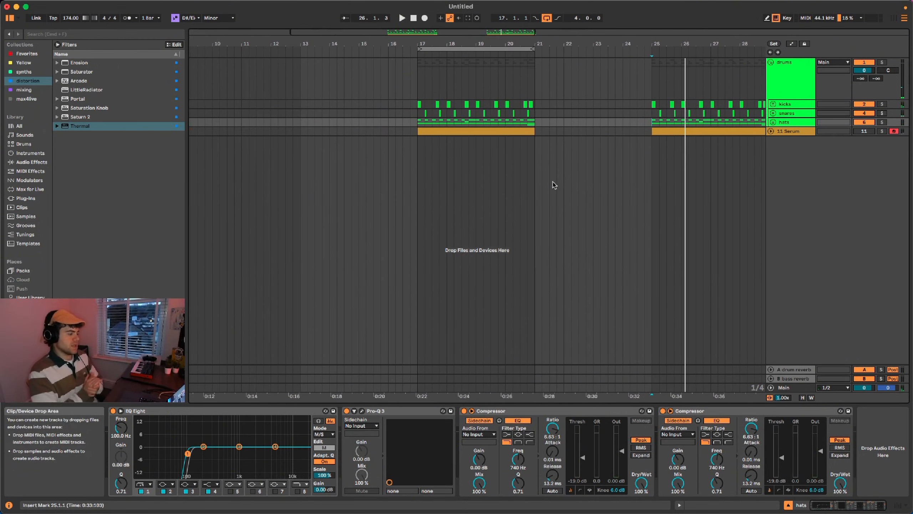
# Unfold the kicks group and delete the copied loop's 01 kick clips at 25.3.3 and 26.3.3.
pyautogui.click(773, 104)
pyautogui.scroll(5, 666, 122)
pyautogui.hscroll(3, 666, 123)
pyautogui.click(571, 138)
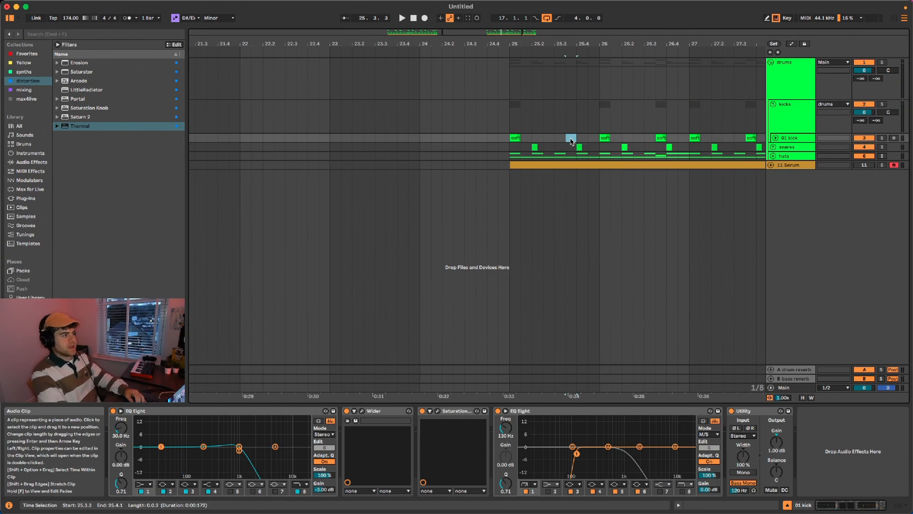
pyautogui.press('Delete')
pyautogui.hscroll(5, 571, 139)
pyautogui.click(560, 137)
pyautogui.press('Delete')
# Delete the 01 kick clip at 26.1.1 and those from 27.2.1 up to the loop's final kick.
pyautogui.hscroll(5, 558, 139)
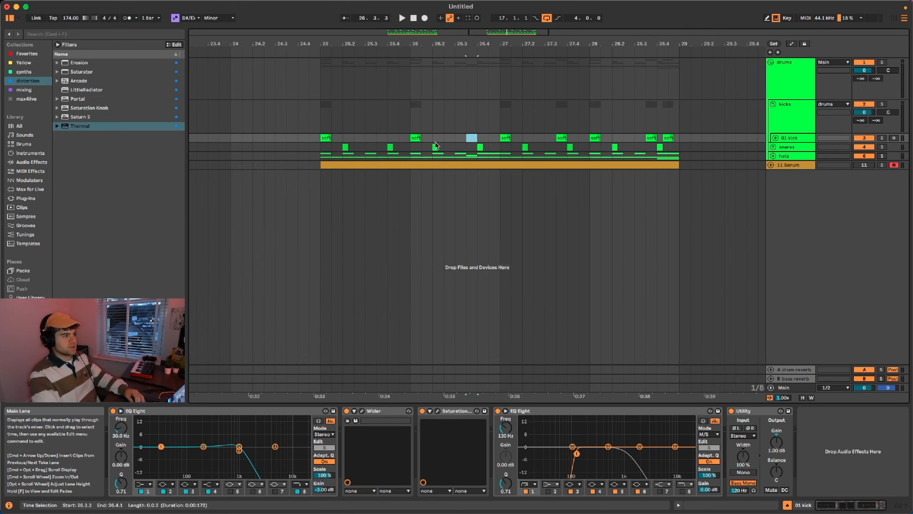
pyautogui.click(414, 139)
pyautogui.press('Delete')
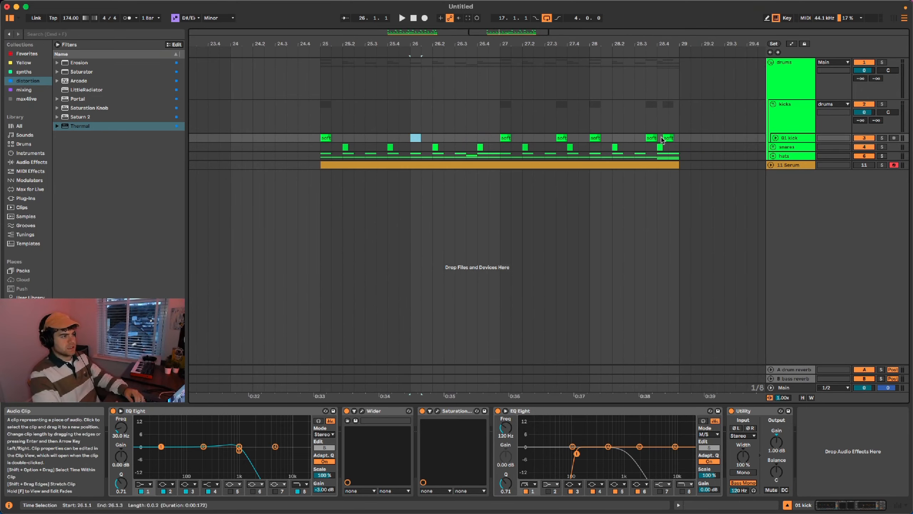
pyautogui.moveTo(664, 139); pyautogui.dragTo(524, 140)
pyautogui.press('Delete')
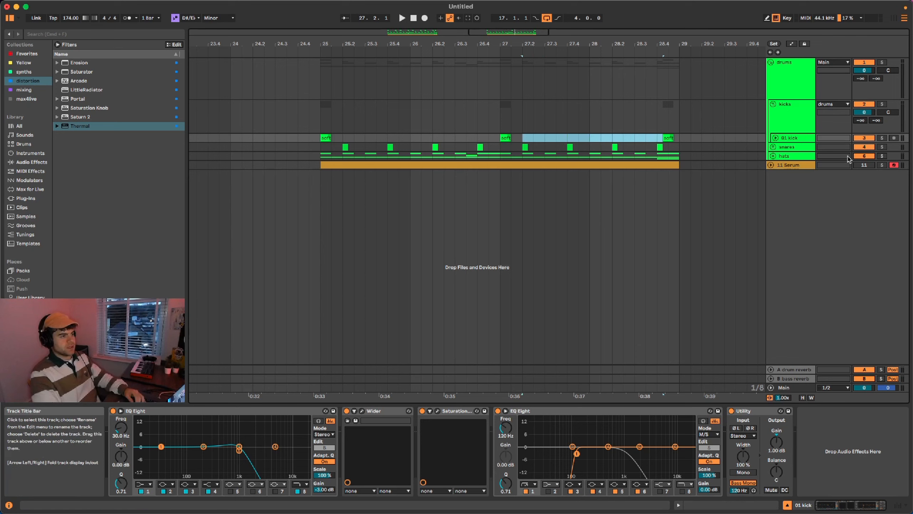
# Unfold the hats group and mute the 04 hat and 03 hat tracks.
pyautogui.click(773, 156)
pyautogui.click(868, 249)
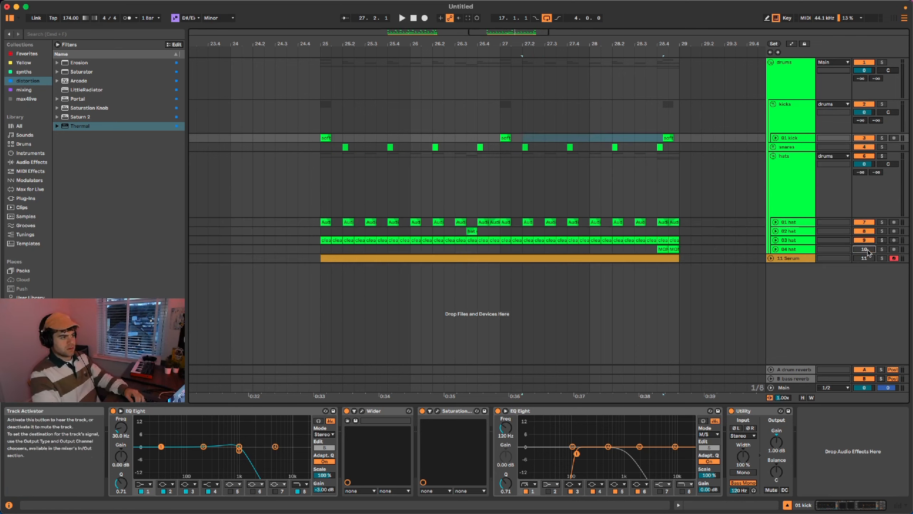
pyautogui.click(868, 241)
# Delete the extra 01 hat clips at 26.4.3 and the end of bar 28, and audition the stripped-down beat from bar 25.
pyautogui.click(494, 222)
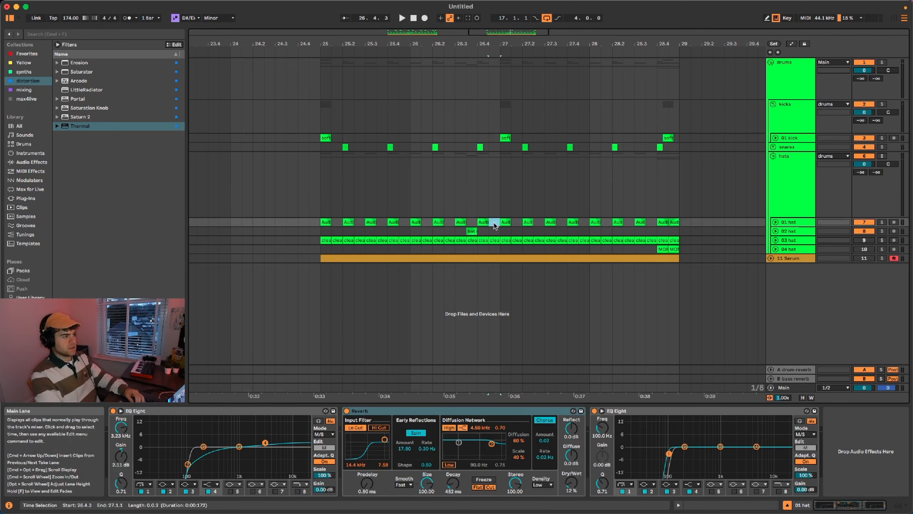
pyautogui.click(315, 231)
pyautogui.press('space')
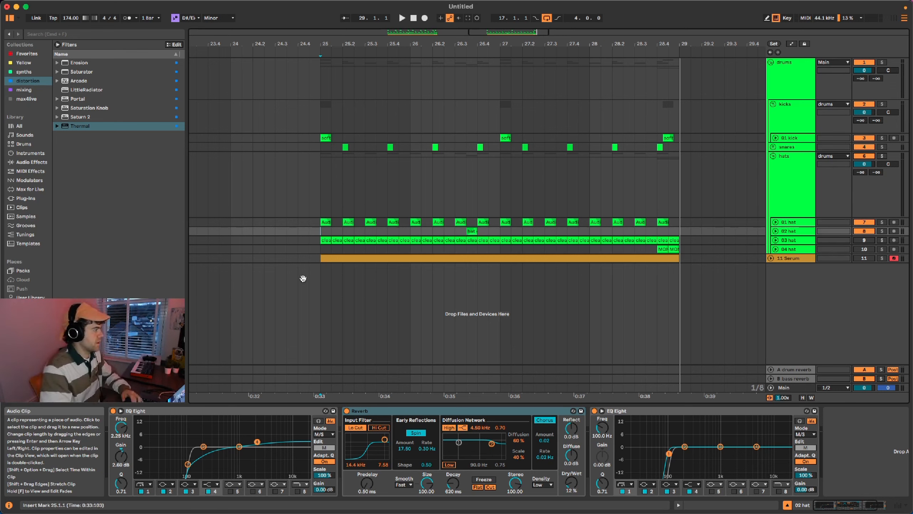
# Browse the Drum Loops sample folder for a break and preview the "I think i'm obsessed (consolidated)" loop.
pyautogui.click(30, 320)
pyautogui.scroll(15, 109, 163)
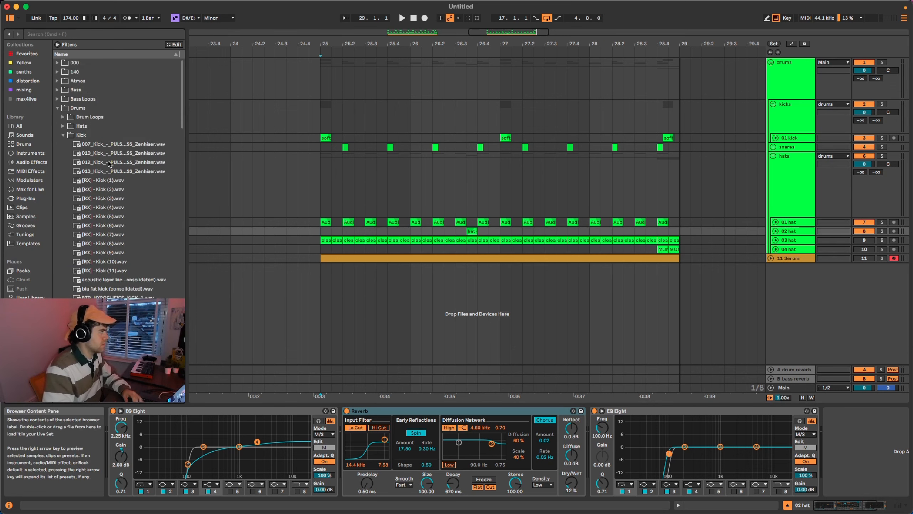
pyautogui.click(64, 135)
pyautogui.click(64, 117)
pyautogui.scroll(-5, 129, 220)
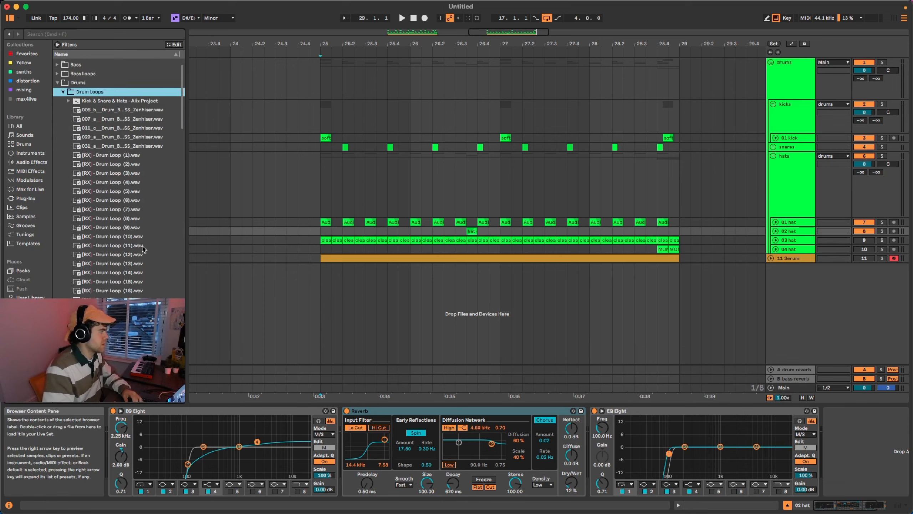
pyautogui.scroll(-5, 143, 248)
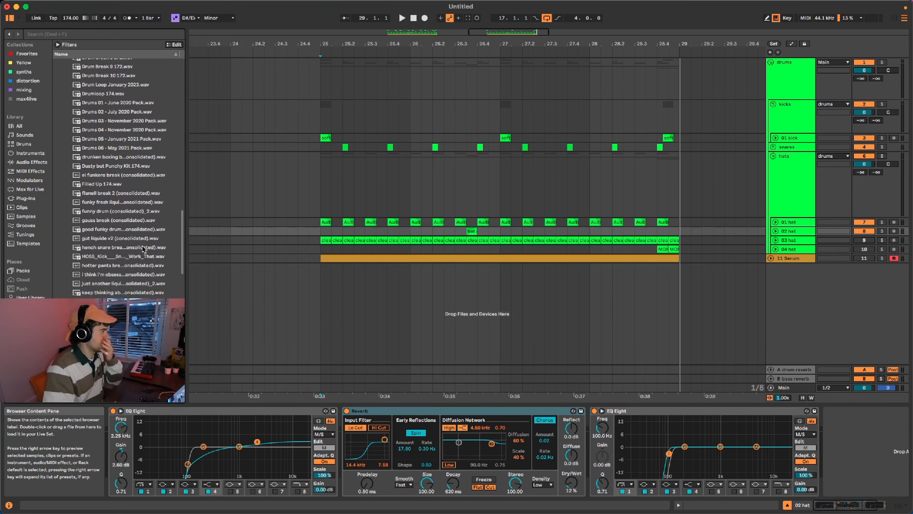
pyautogui.click(129, 276)
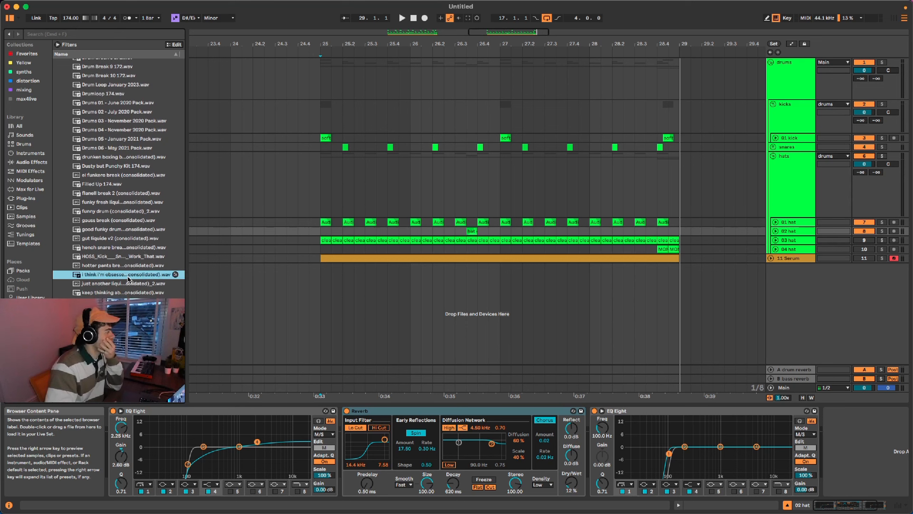
pyautogui.scroll(-3, 123, 268)
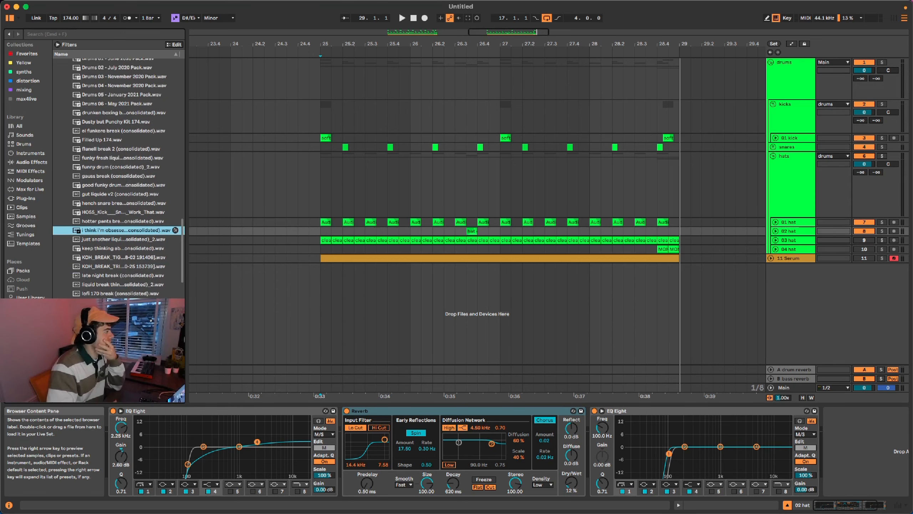
pyautogui.click(122, 311)
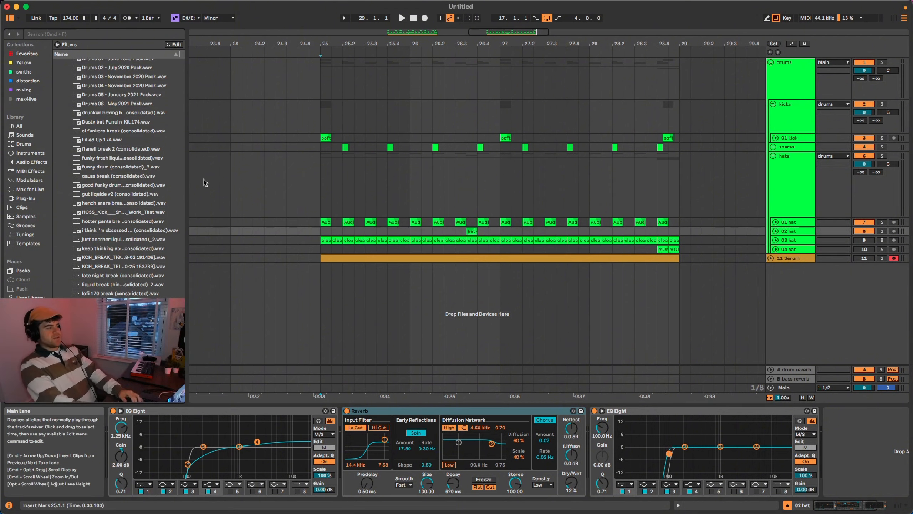
pyautogui.scroll(-5, 326, 219)
pyautogui.hscroll(-5, 371, 221)
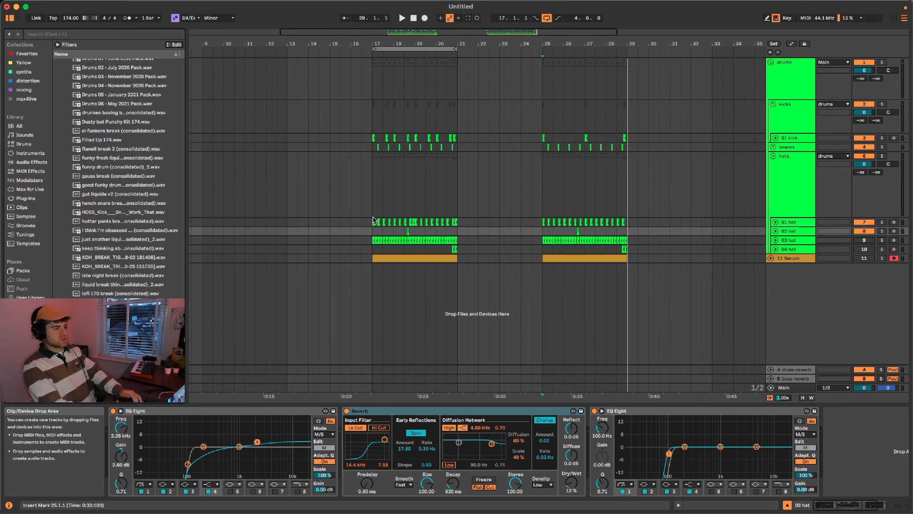
pyautogui.scroll(6, 375, 252)
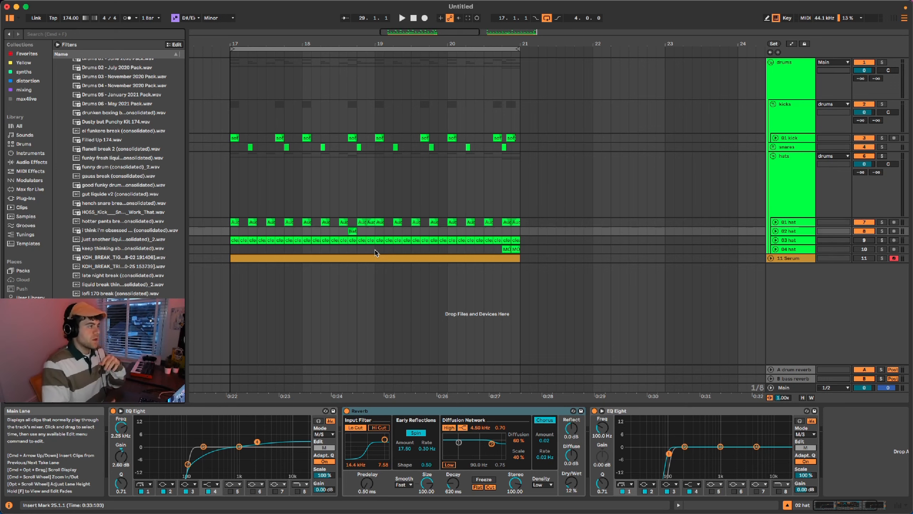
pyautogui.press('-')
pyautogui.press('-')
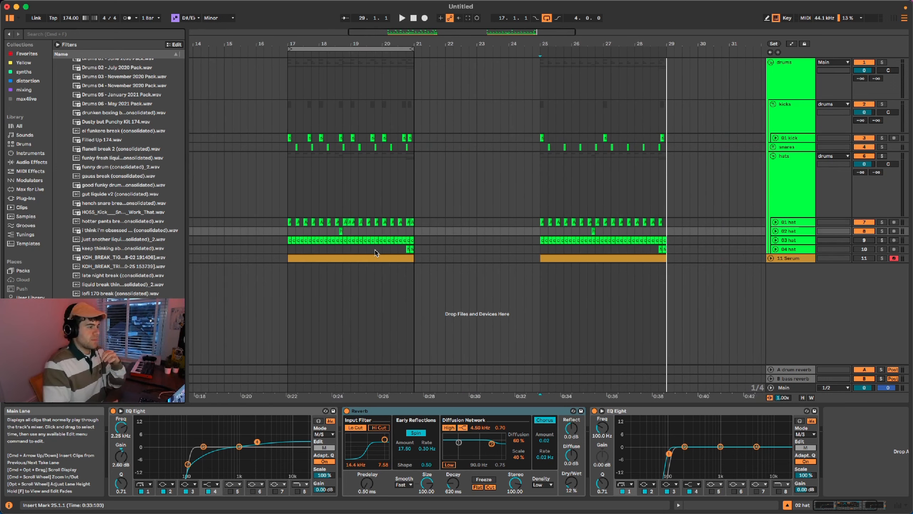